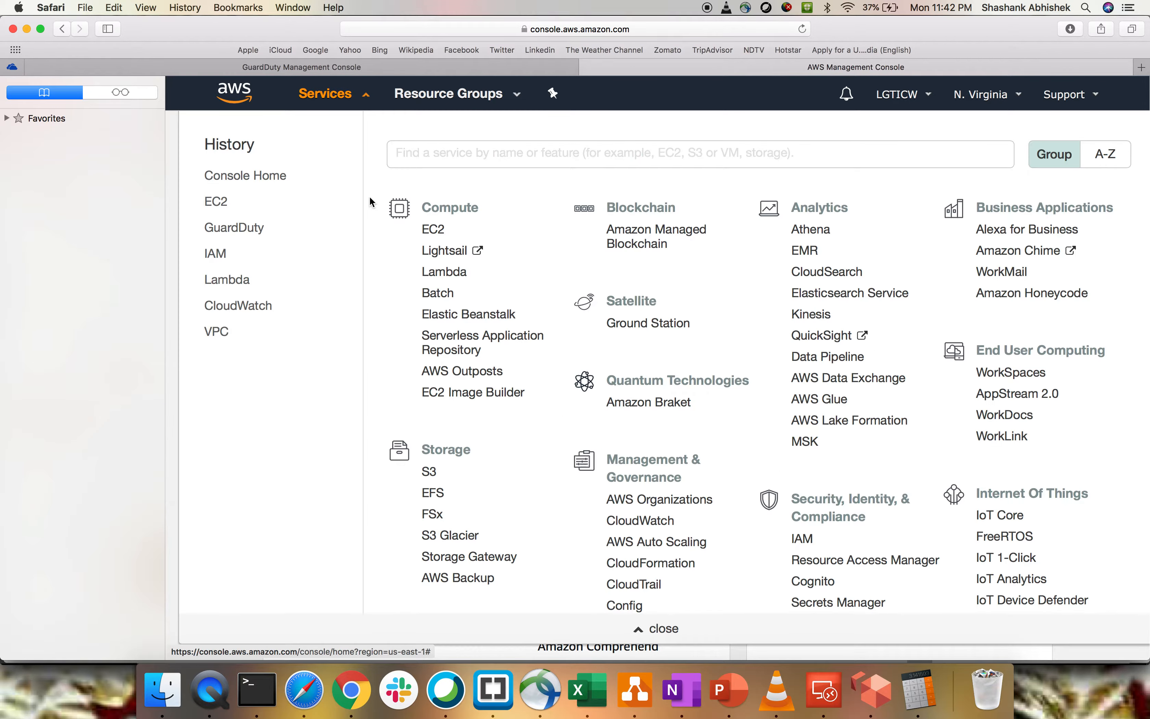
# - Search the AWS services for "directory ser" and open Directory Service
pyautogui.click(447, 155)
pyautogui.write('directory')
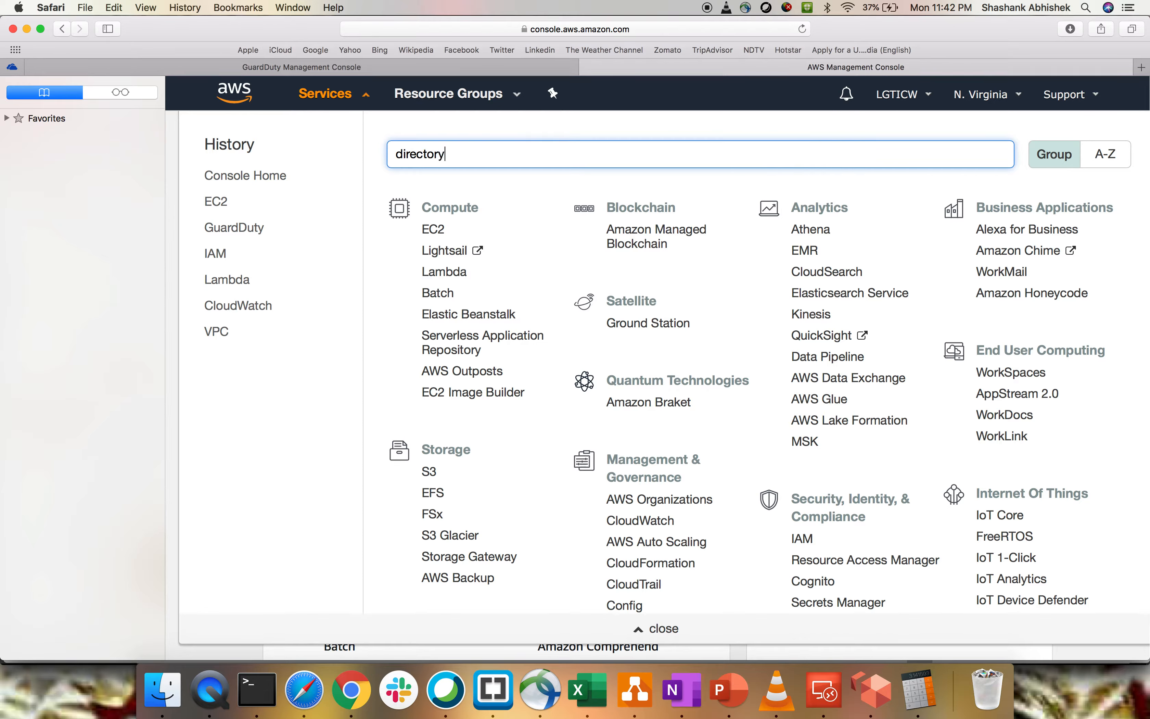
pyautogui.write(' ser')
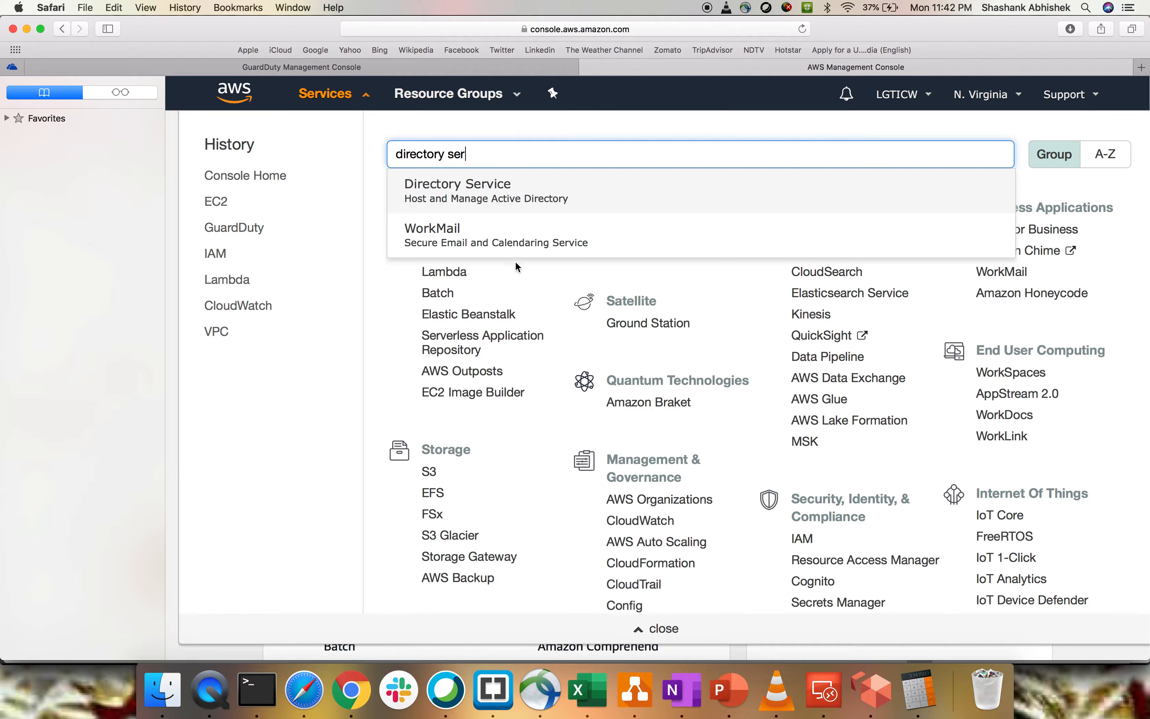
pyautogui.click(470, 192)
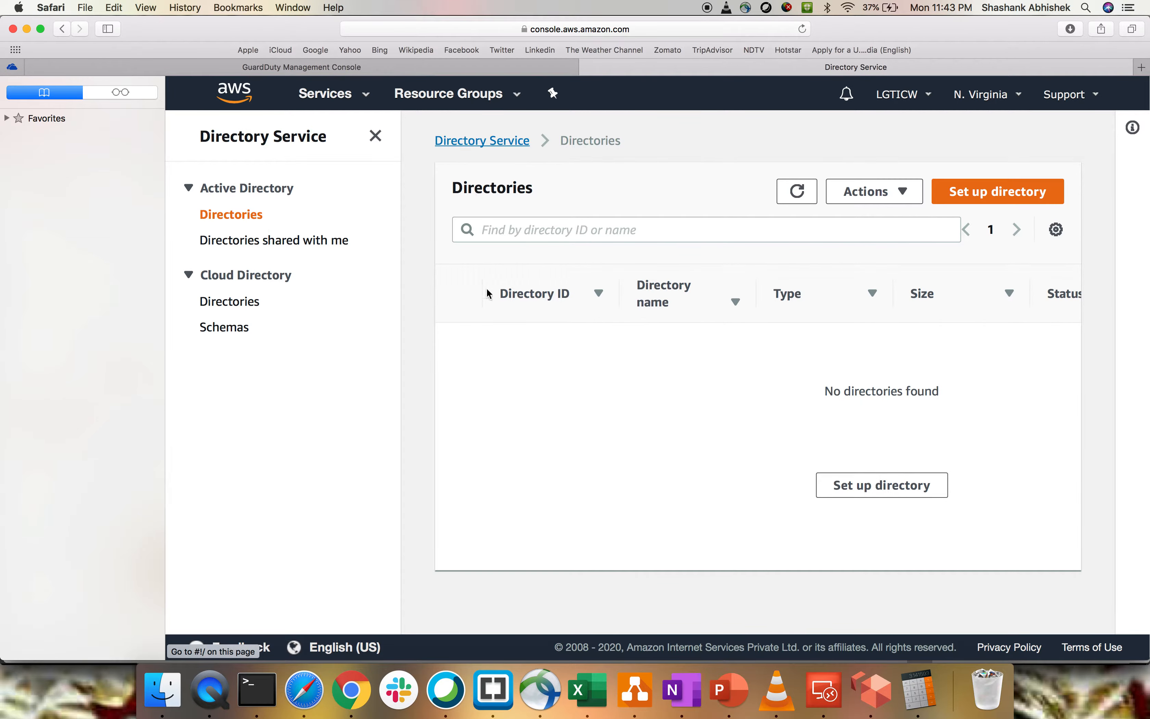
# - Go to the Directory Service home page, check the directory type choices, and start setting up a directory with AWS Managed Microsoft AD
pyautogui.click(266, 136)
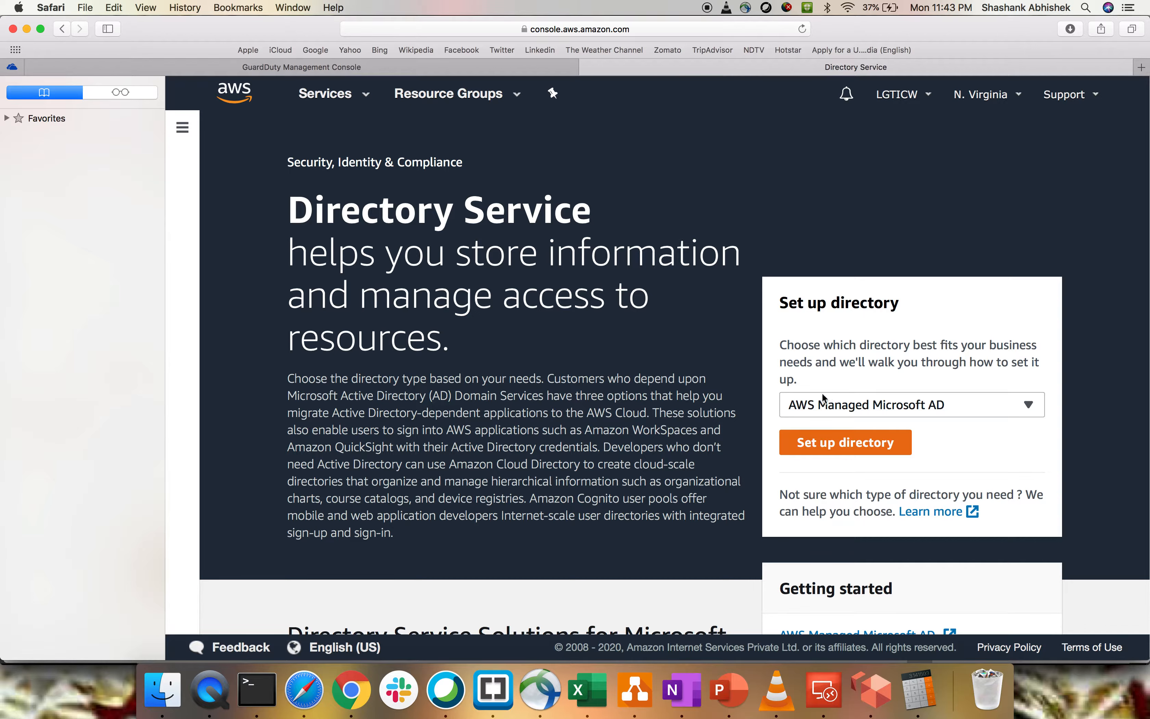
pyautogui.click(862, 403)
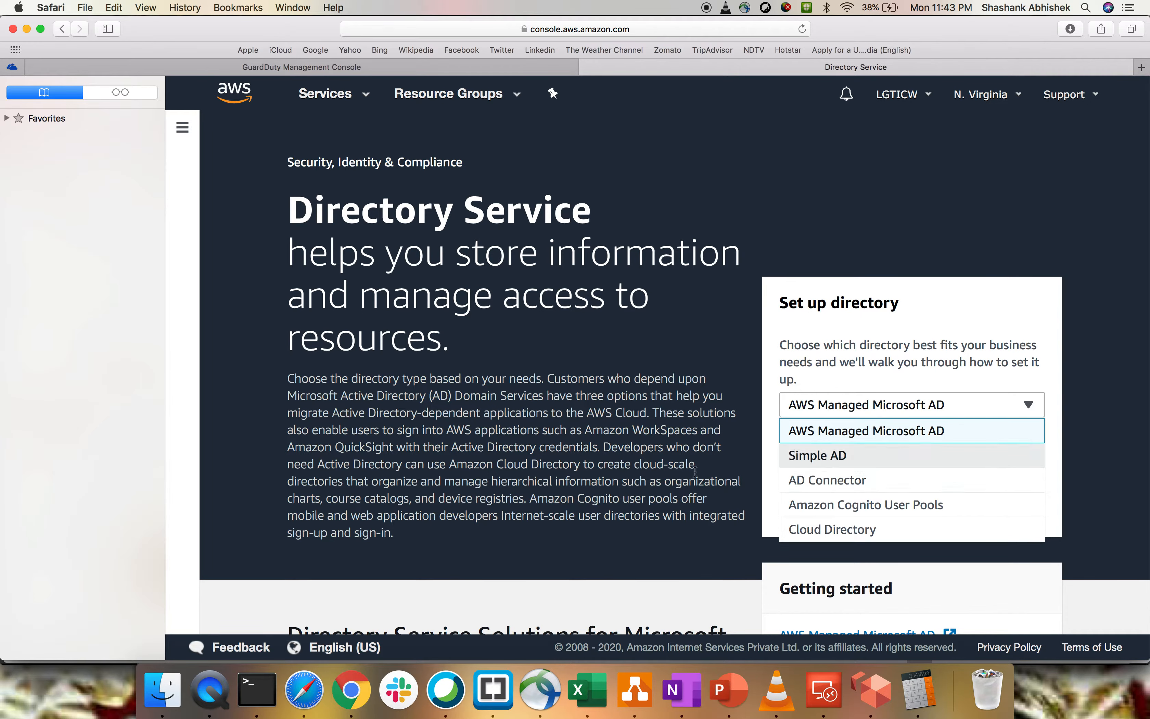
pyautogui.click(665, 461)
pyautogui.click(828, 443)
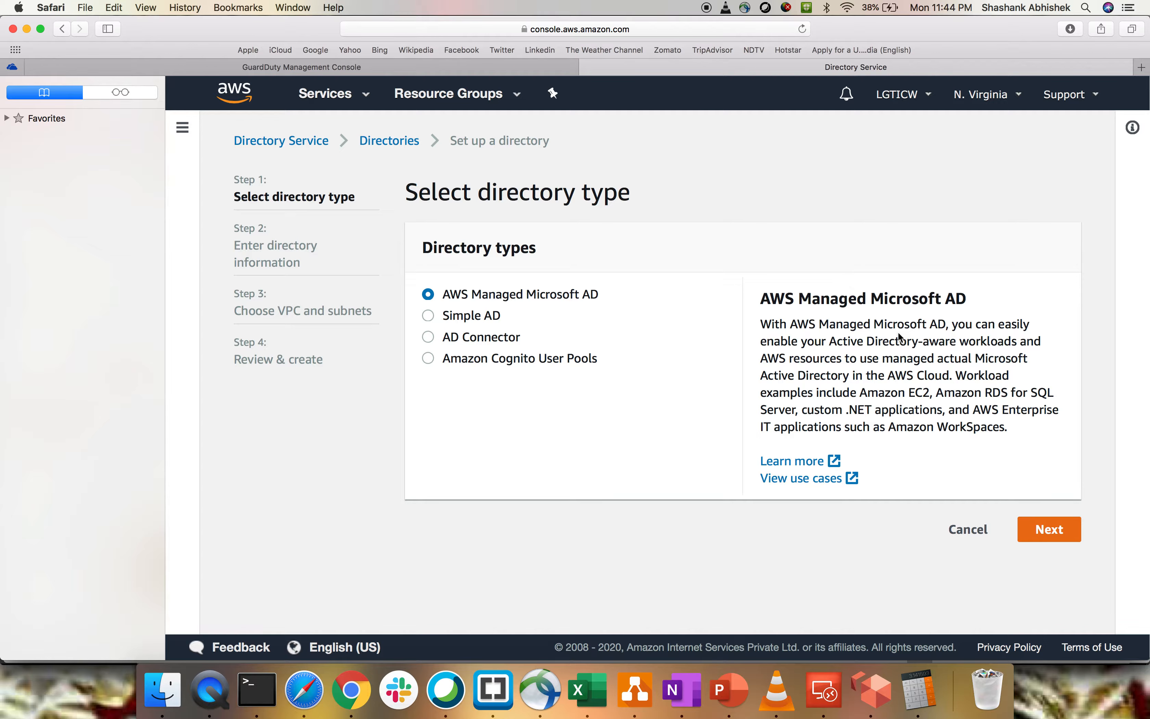
# - Examine the descriptions of the Simple AD, AD Connector, Amazon Cognito User Pools and AWS Managed Microsoft AD directory types
pyautogui.click(428, 316)
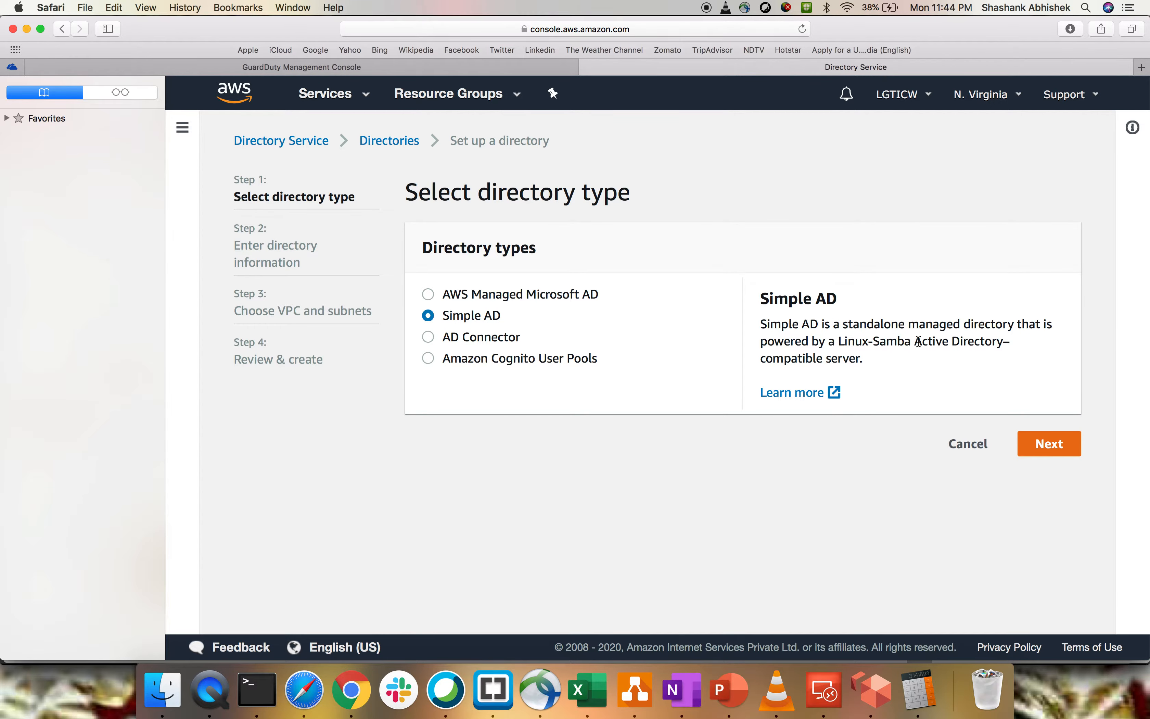
pyautogui.moveTo(773, 359); pyautogui.dragTo(867, 362)
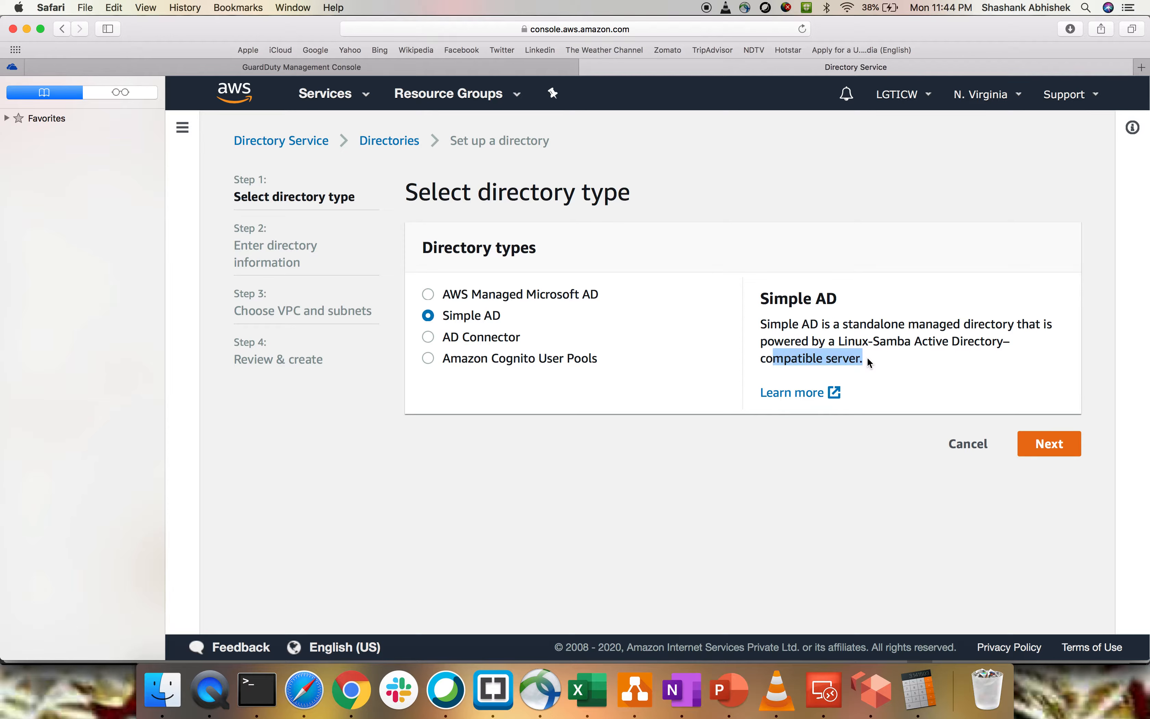
pyautogui.click(483, 350)
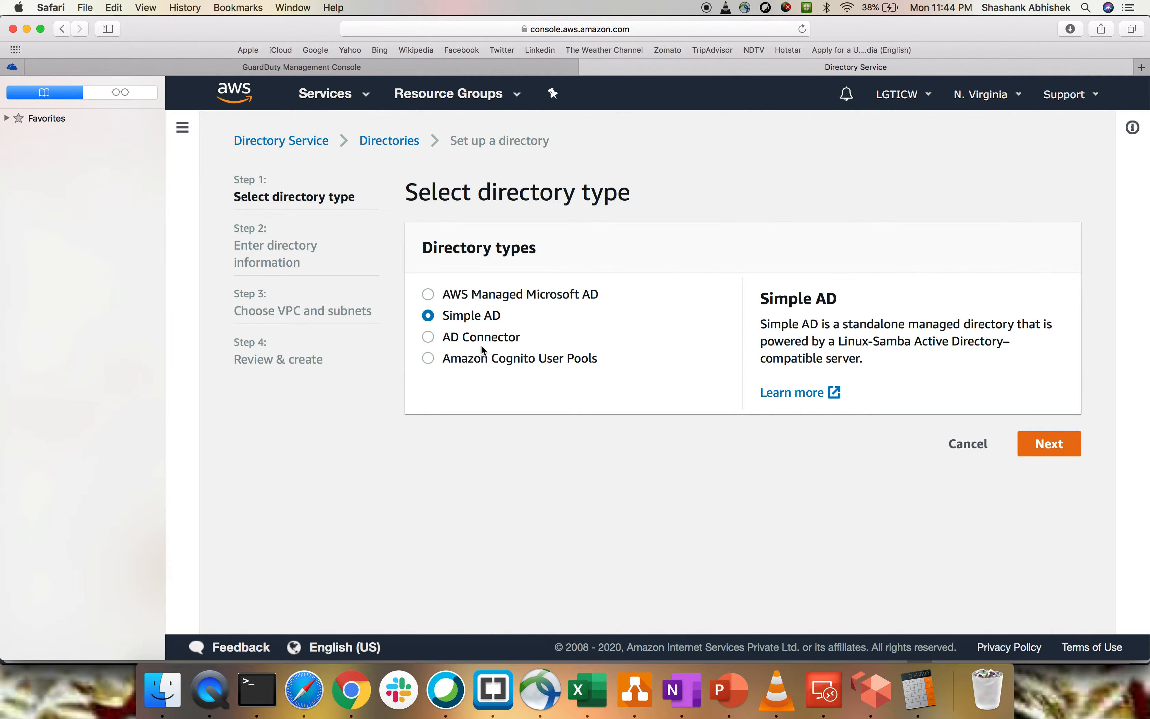
pyautogui.click(482, 340)
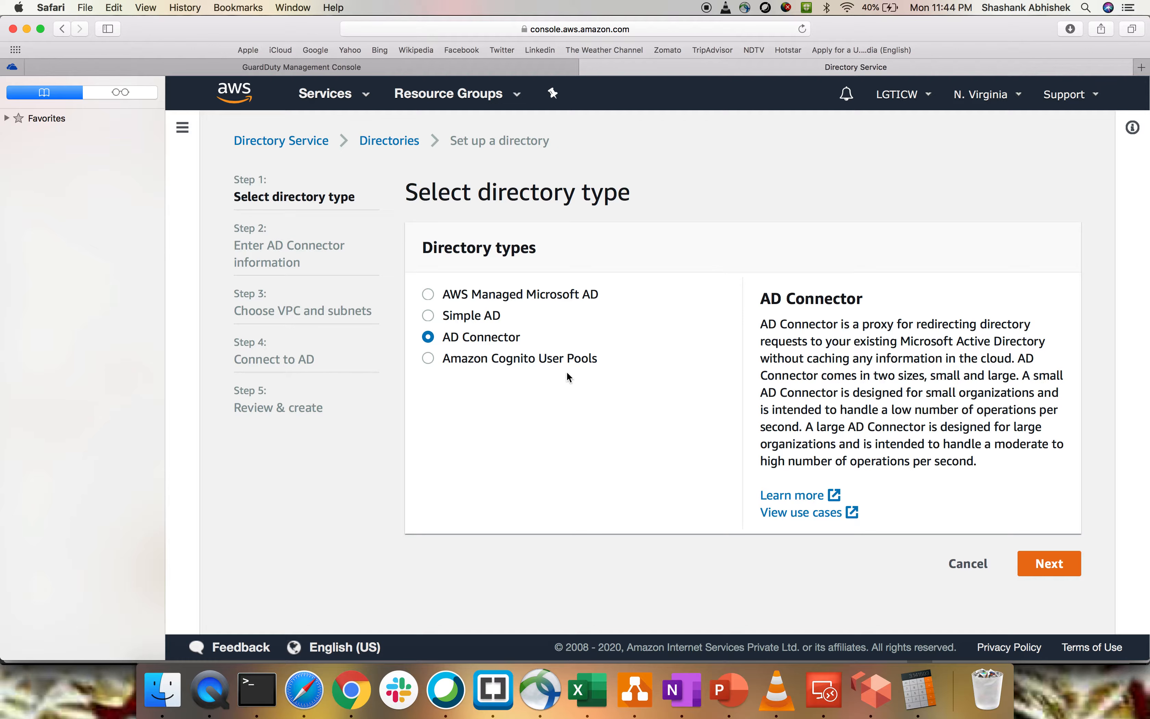
pyautogui.click(508, 362)
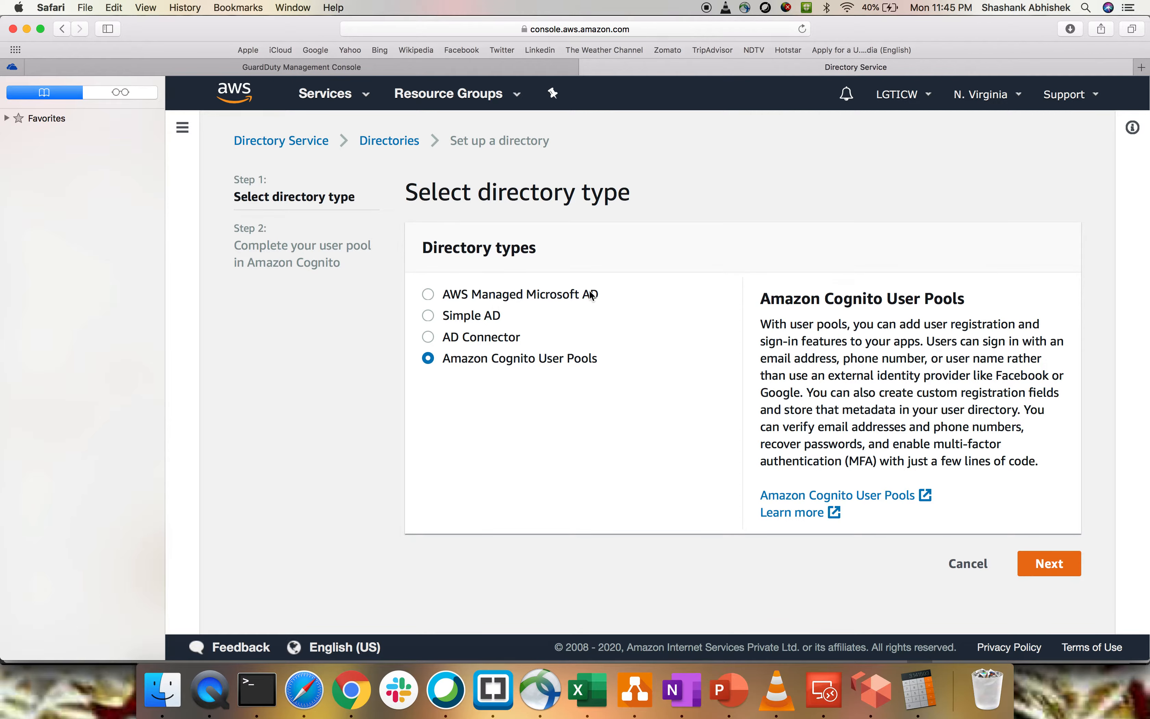
pyautogui.click(552, 297)
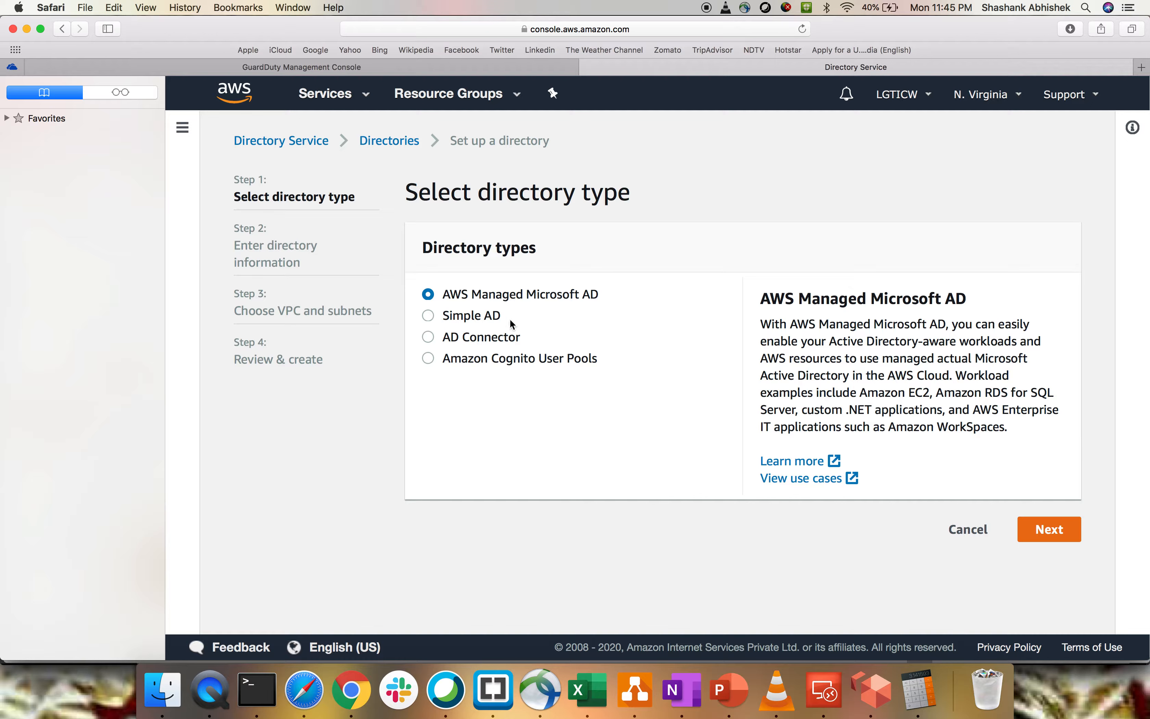
# - Choose Simple AD as the directory type, continue to the directory information, and review the Small and Large size options
pyautogui.click(454, 315)
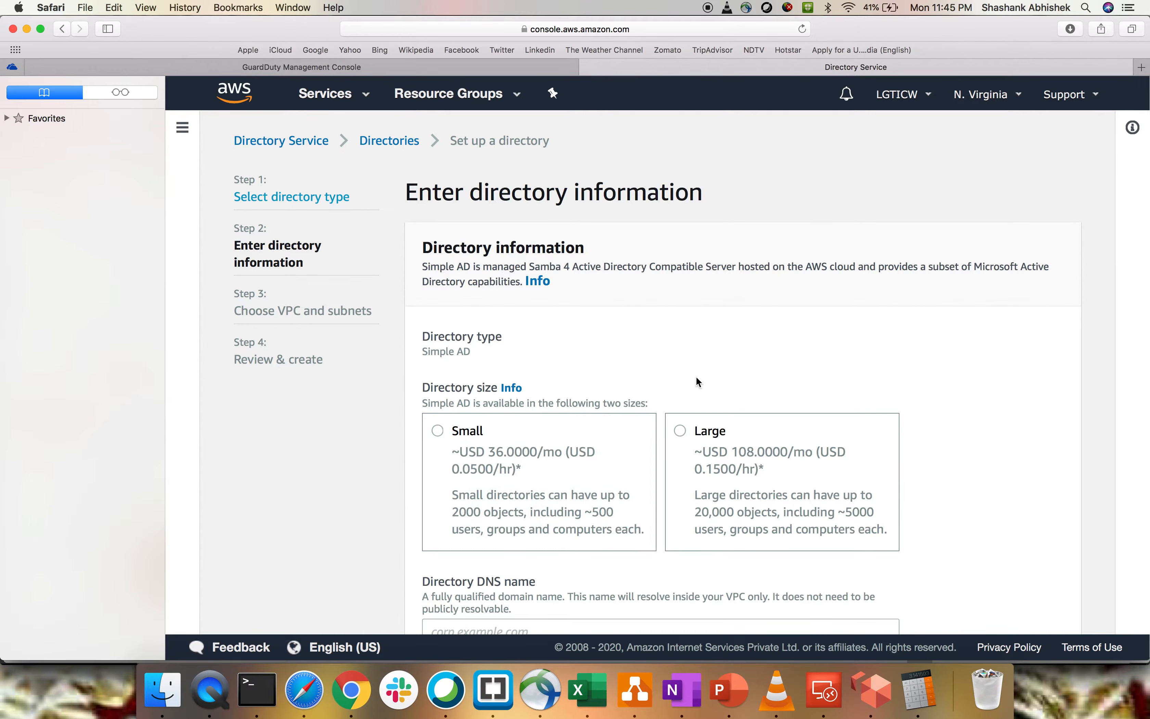
pyautogui.scroll(-3, 695, 375)
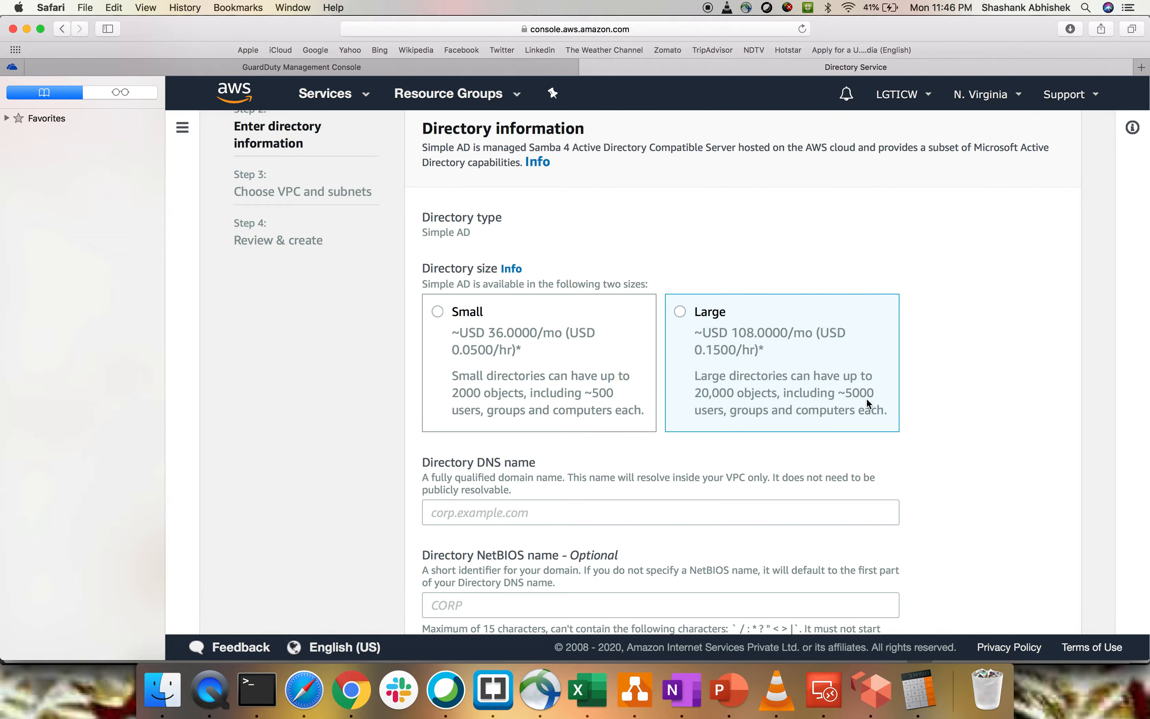
pyautogui.scroll(-5, 866, 398)
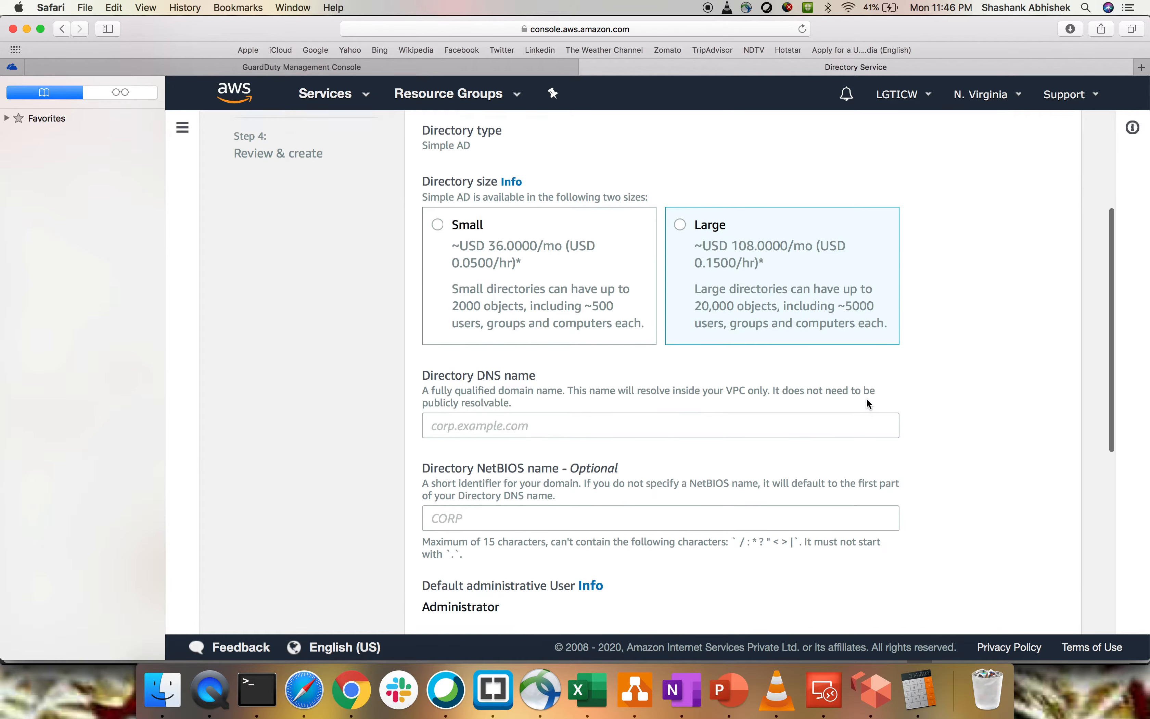
# - Set the directory DNS name to lgticw.com
pyautogui.click(523, 414)
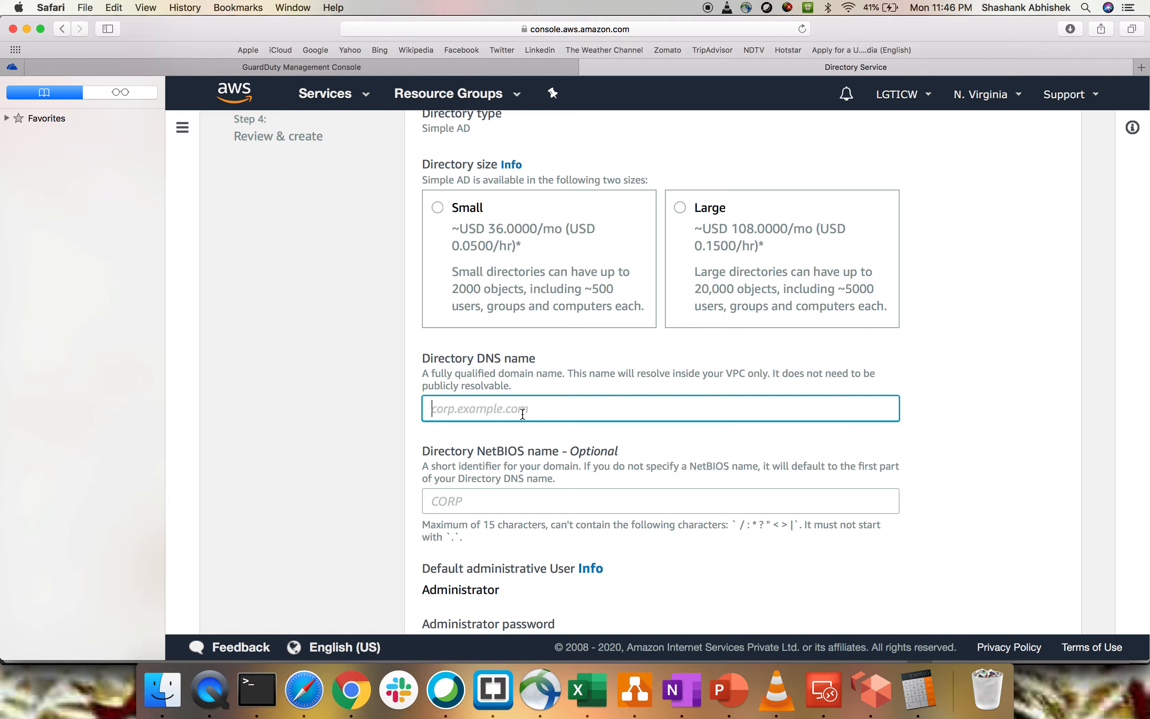
pyautogui.write('lgticw.com')
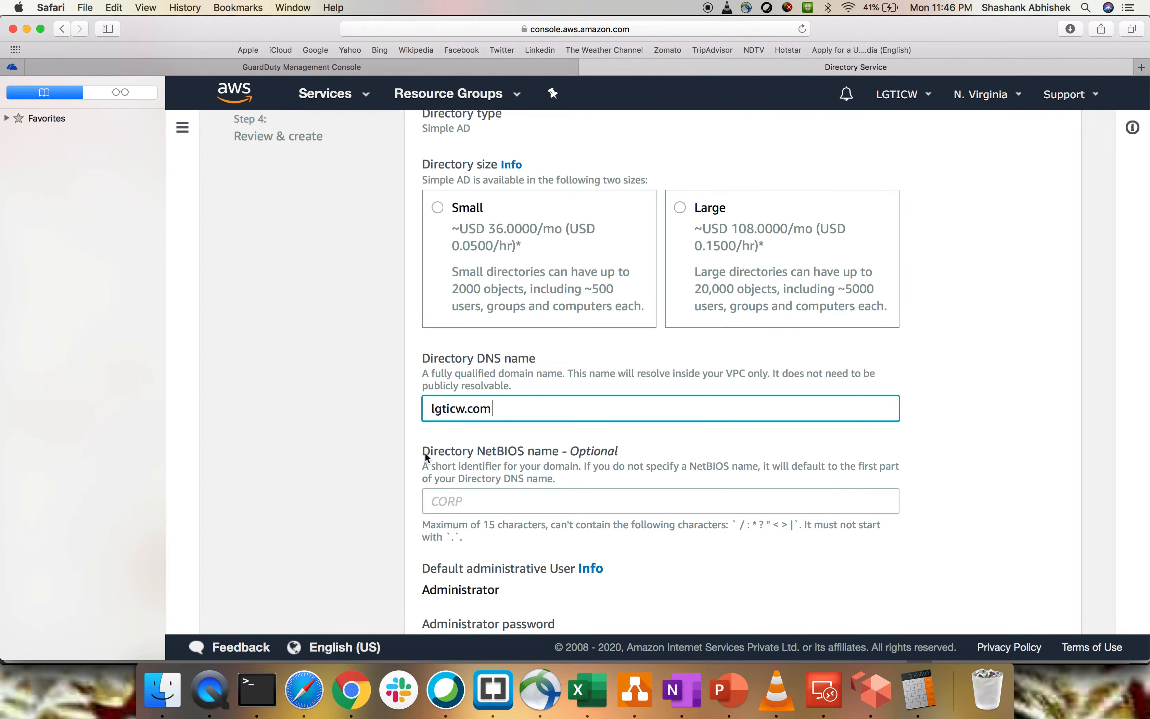
# - Enter the administrator password for the directory and repeat it in the password confirmation
pyautogui.scroll(-5, 559, 506)
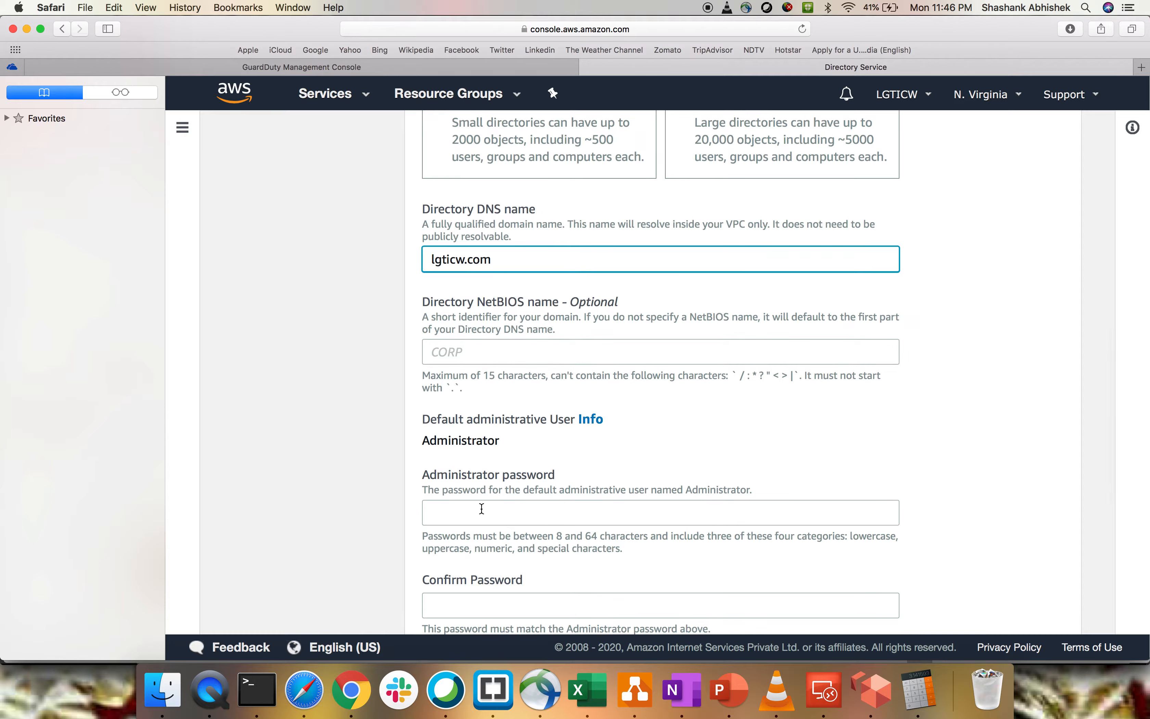
pyautogui.click(481, 508)
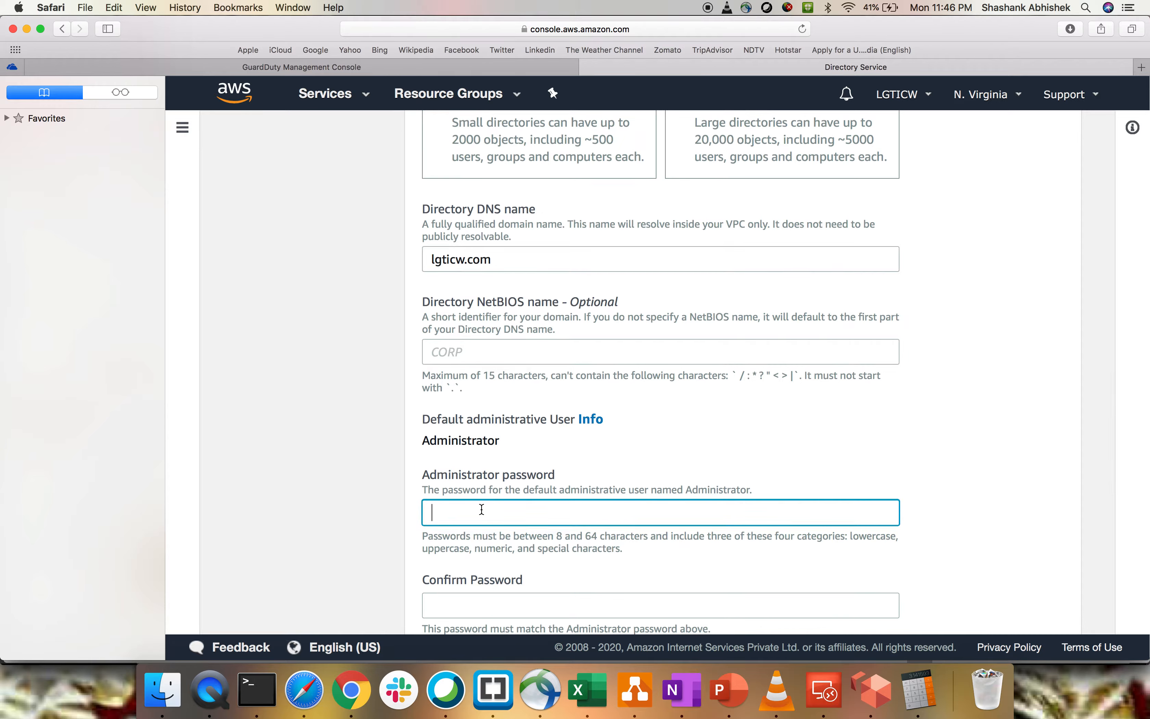
pyautogui.write('••••••••')
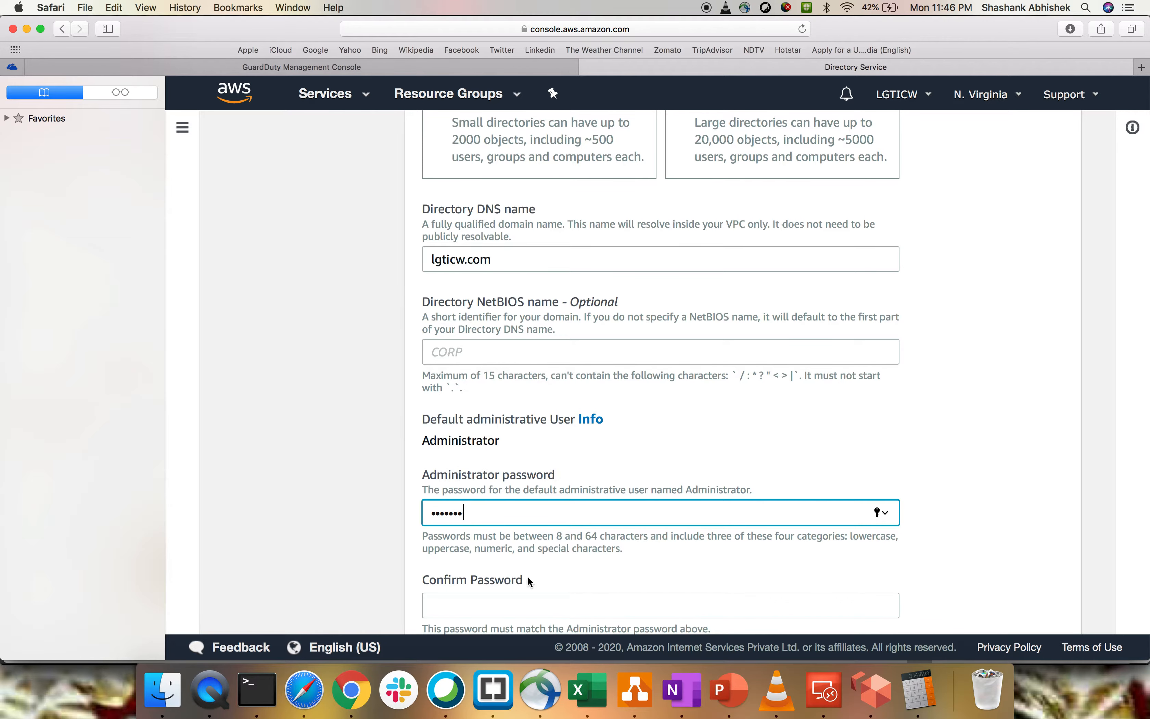
pyautogui.click(531, 581)
pyautogui.scroll(-3, 531, 580)
pyautogui.write('••••••••')
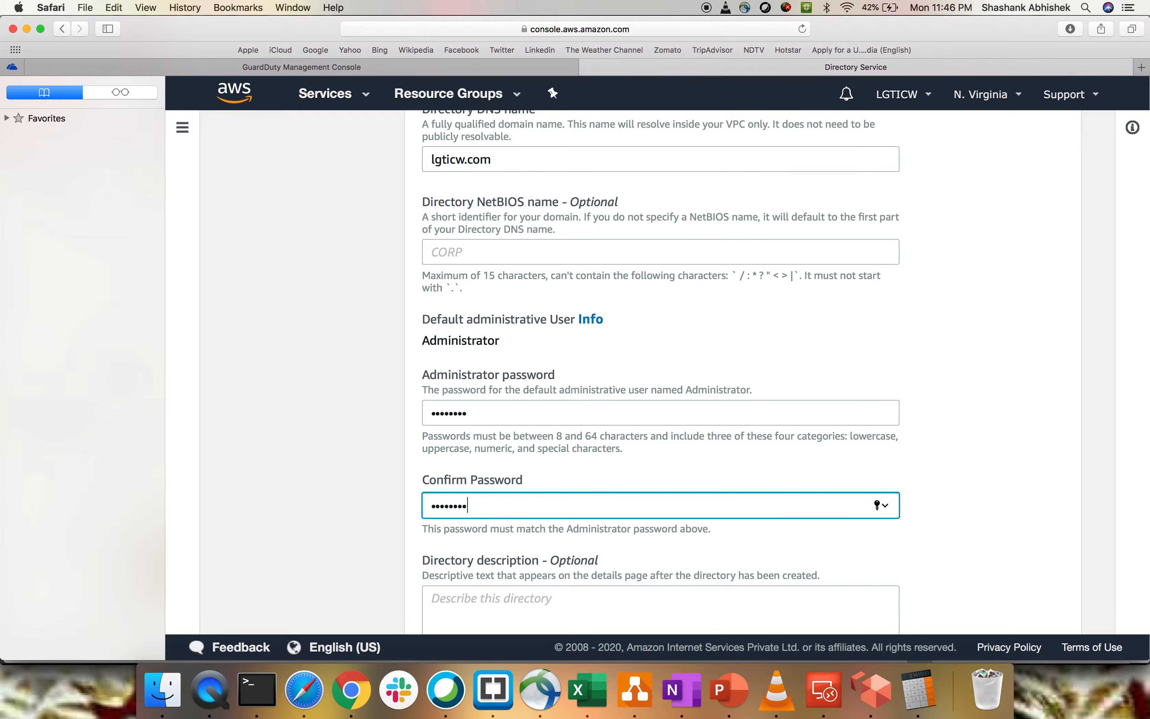
# - Set the directory size to Small and continue to the VPC and subnet settings
pyautogui.scroll(-3, 547, 500)
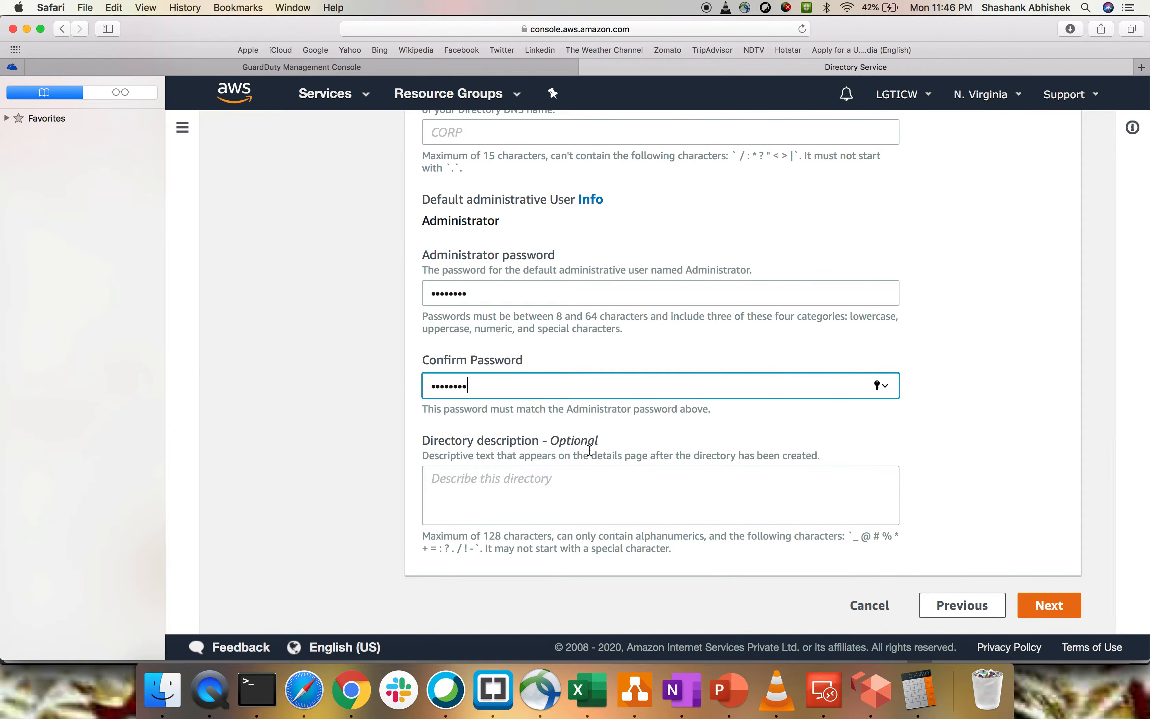
pyautogui.click(1059, 610)
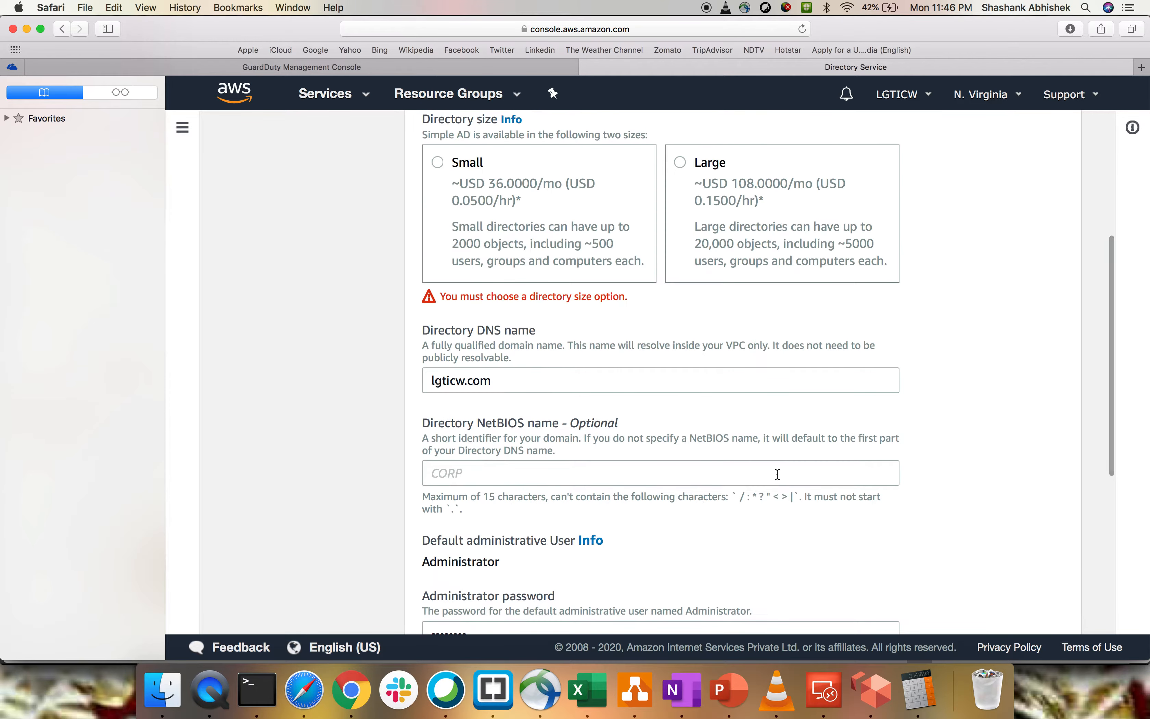
pyautogui.click(437, 162)
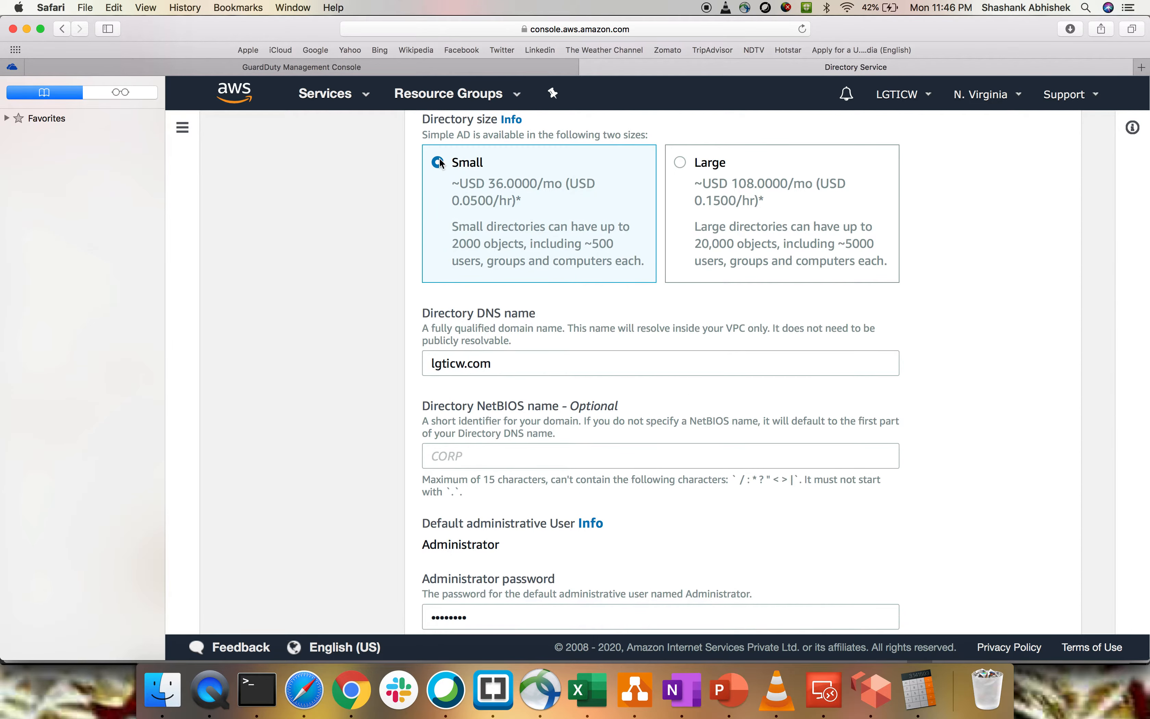
pyautogui.scroll(-6, 806, 422)
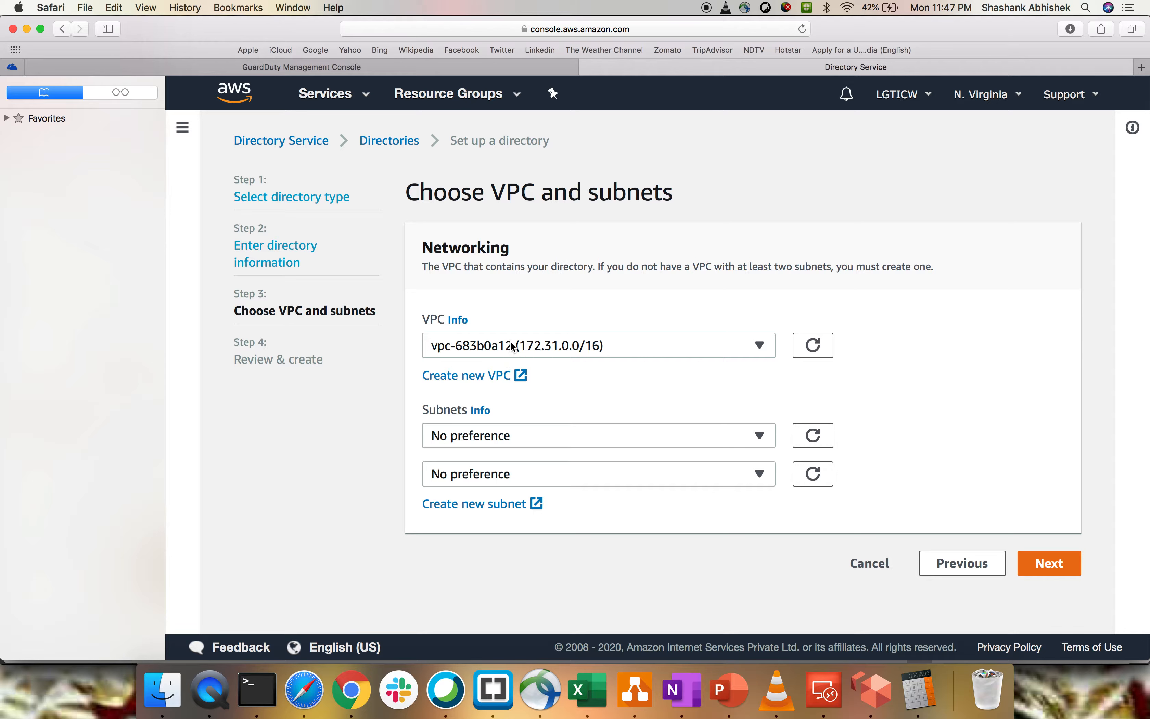
# - Choose myVPC as the VPC with Public_Subnet1 and public subnet2 as its subnets, and continue to the review
pyautogui.click(512, 341)
pyautogui.click(492, 405)
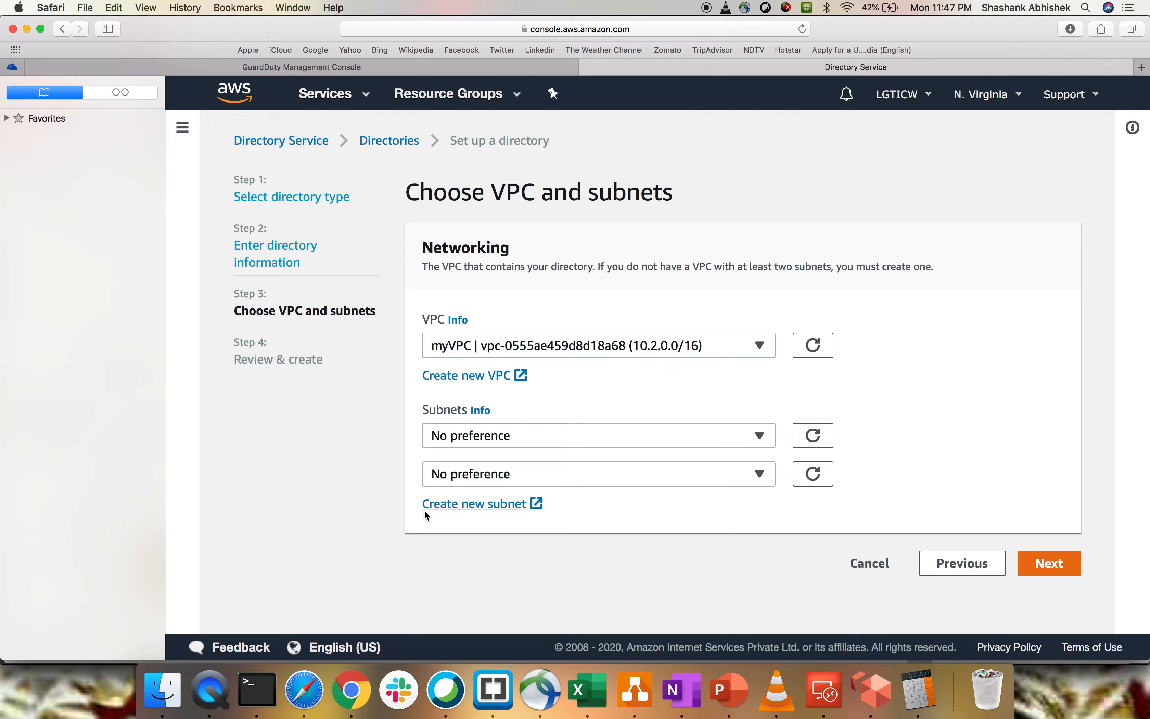
pyautogui.click(471, 433)
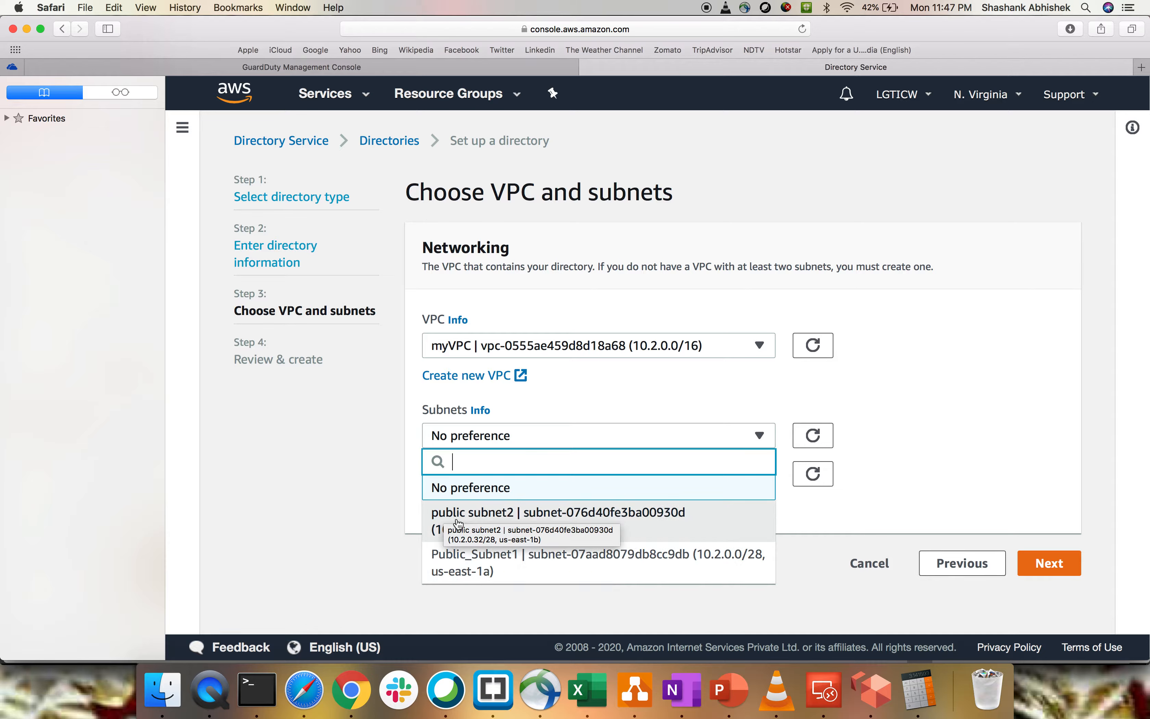
pyautogui.click(490, 558)
pyautogui.click(475, 477)
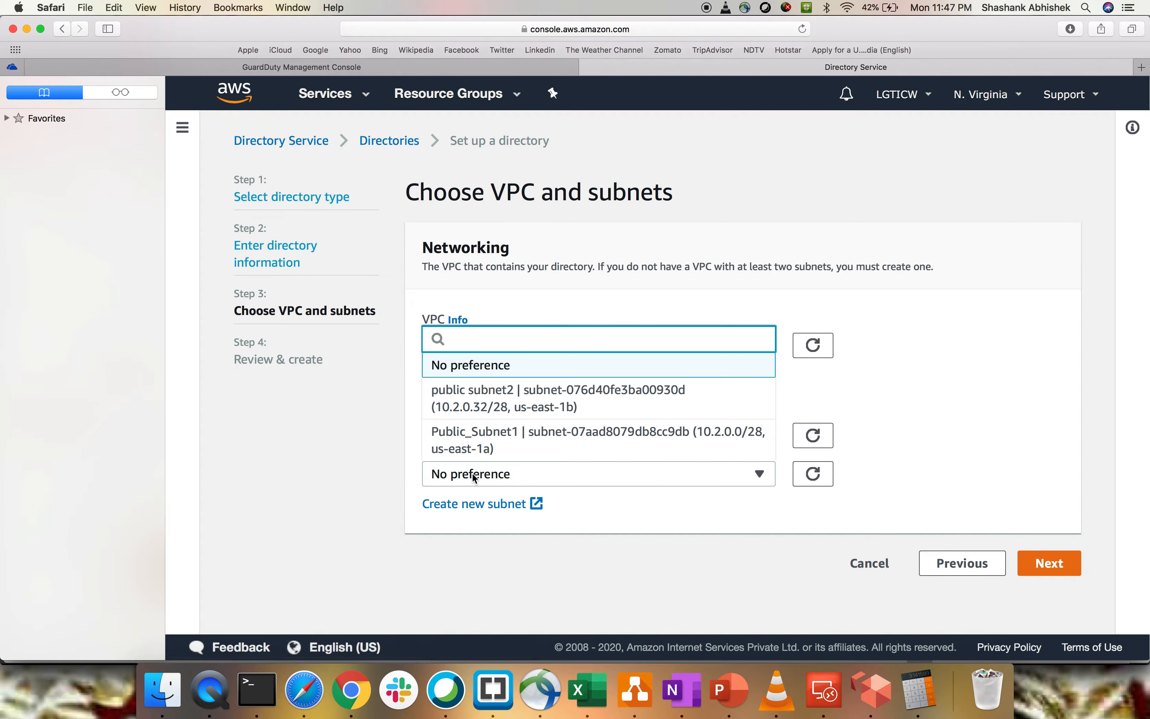
pyautogui.click(507, 399)
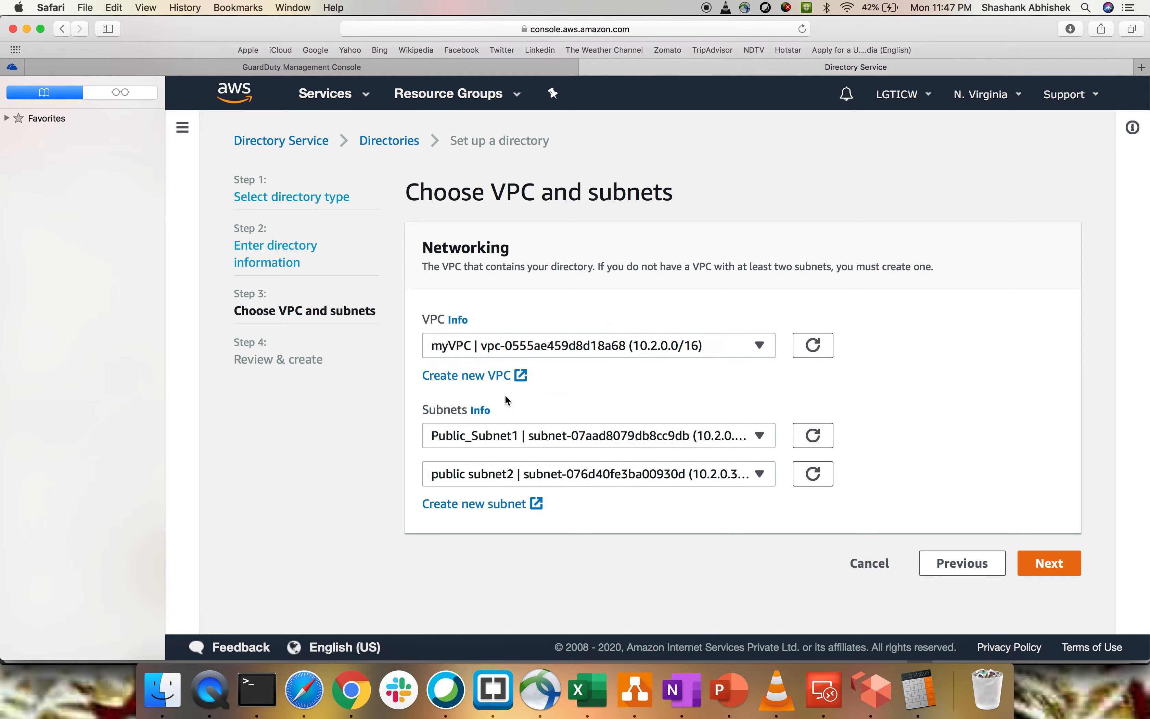
pyautogui.click(1050, 565)
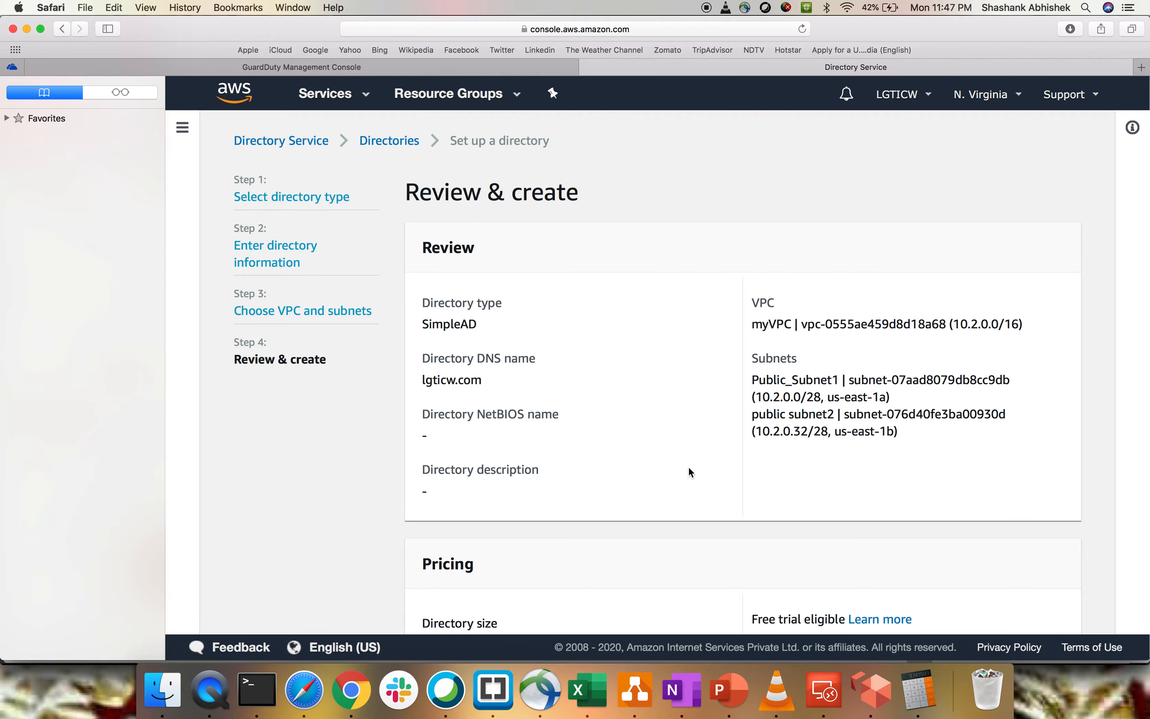
# - Review the directory settings and pricing, create the directory, and decline saving the password in the browser
pyautogui.scroll(-3, 688, 466)
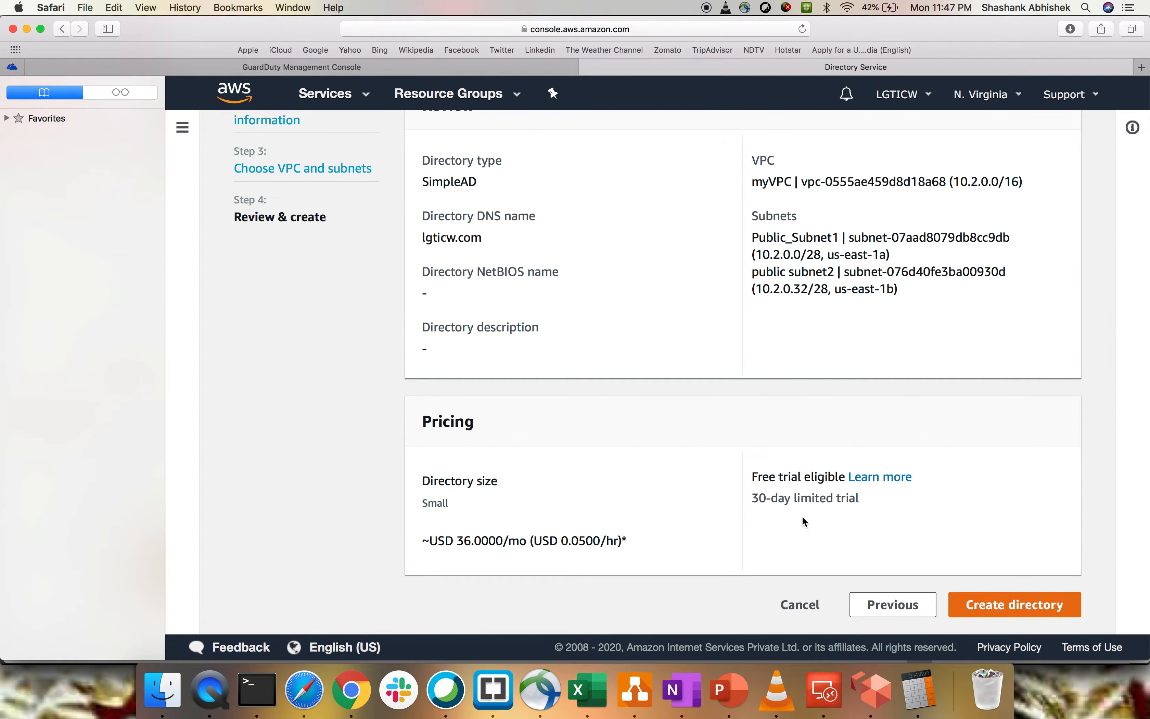
pyautogui.moveTo(766, 499); pyautogui.dragTo(739, 499)
pyautogui.click(871, 503)
pyautogui.click(771, 516)
pyautogui.click(1012, 611)
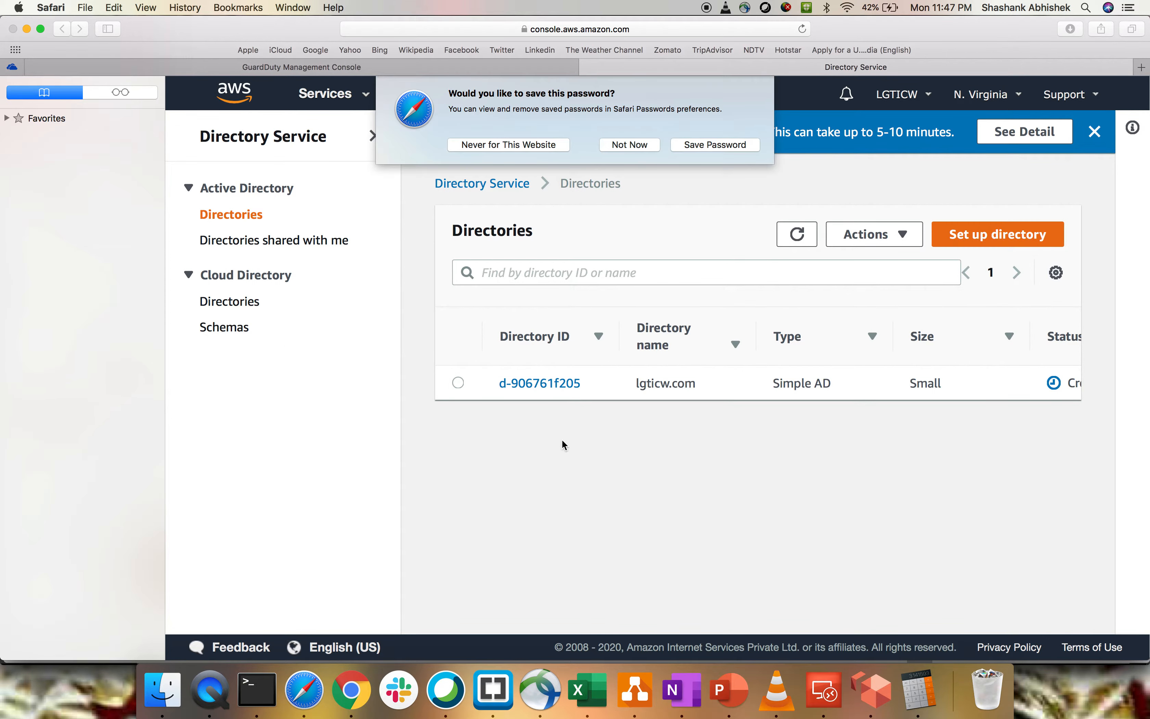
pyautogui.click(637, 146)
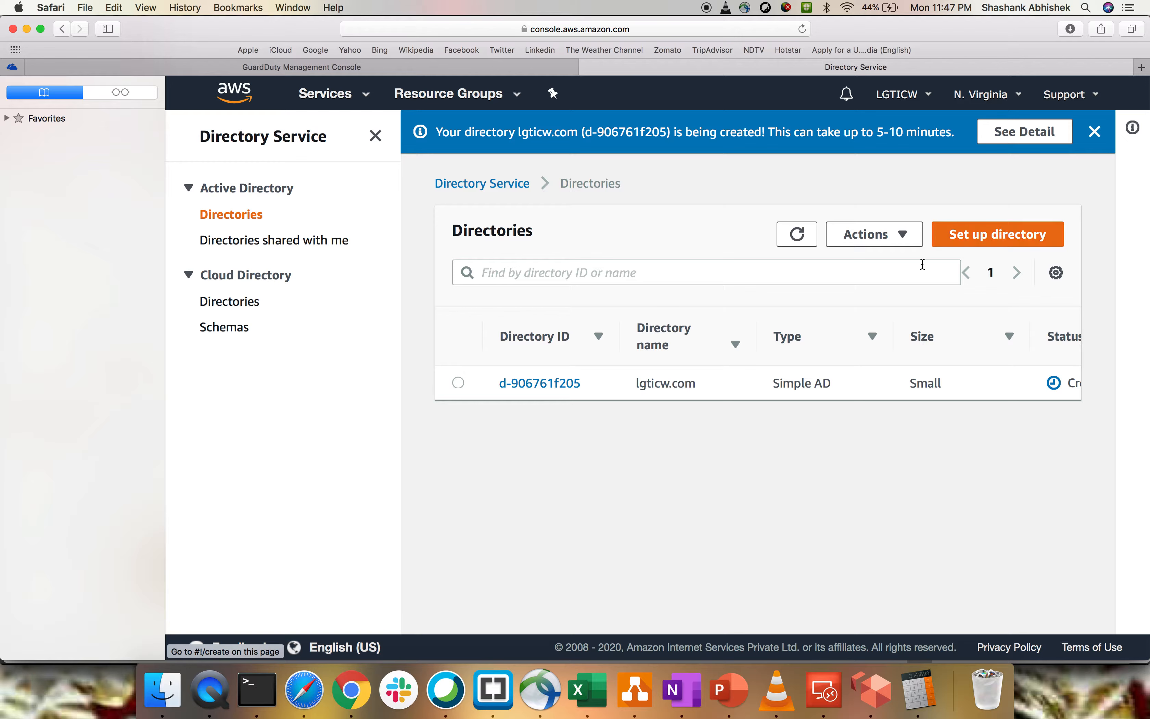
# - Start setting up a new AWS Managed Microsoft AD directory and select the Standard Edition
pyautogui.click(999, 234)
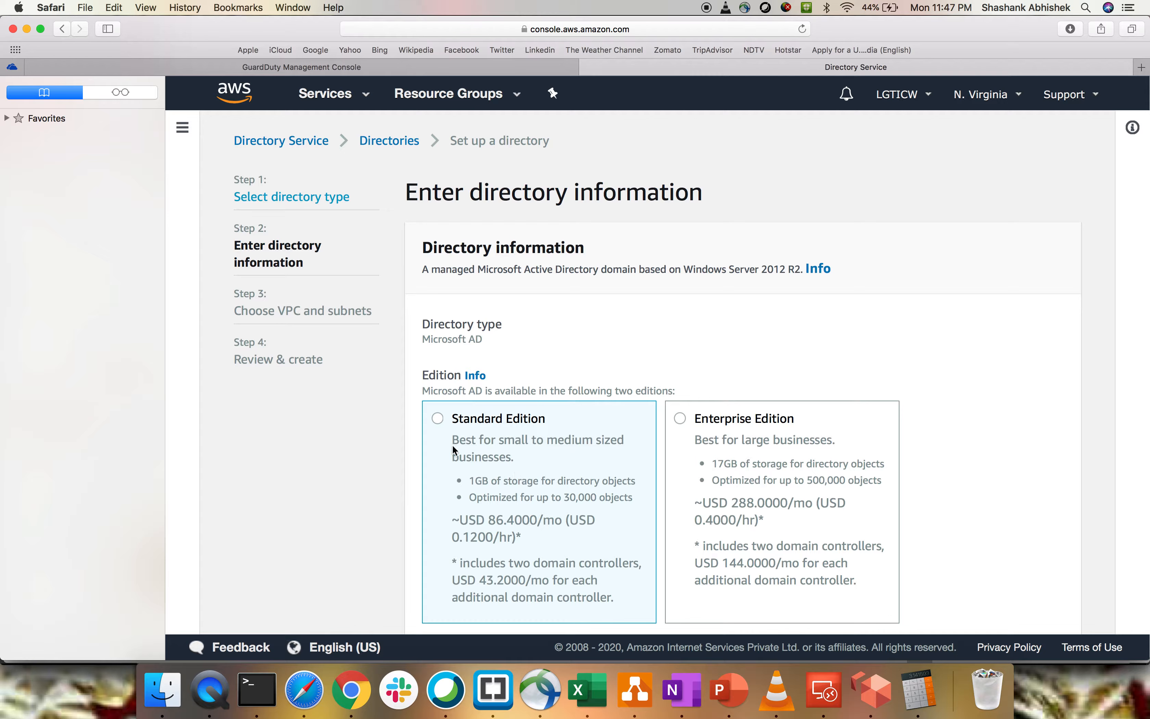
pyautogui.scroll(-2, 773, 491)
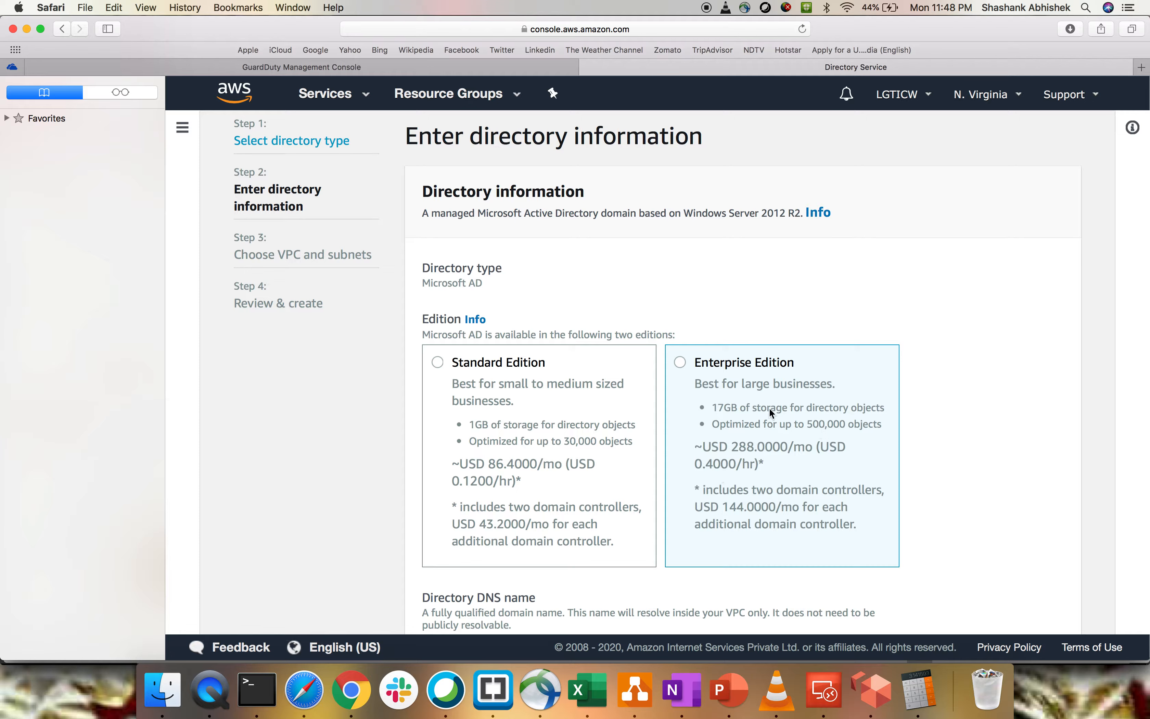
pyautogui.click(498, 432)
pyautogui.scroll(-3, 498, 432)
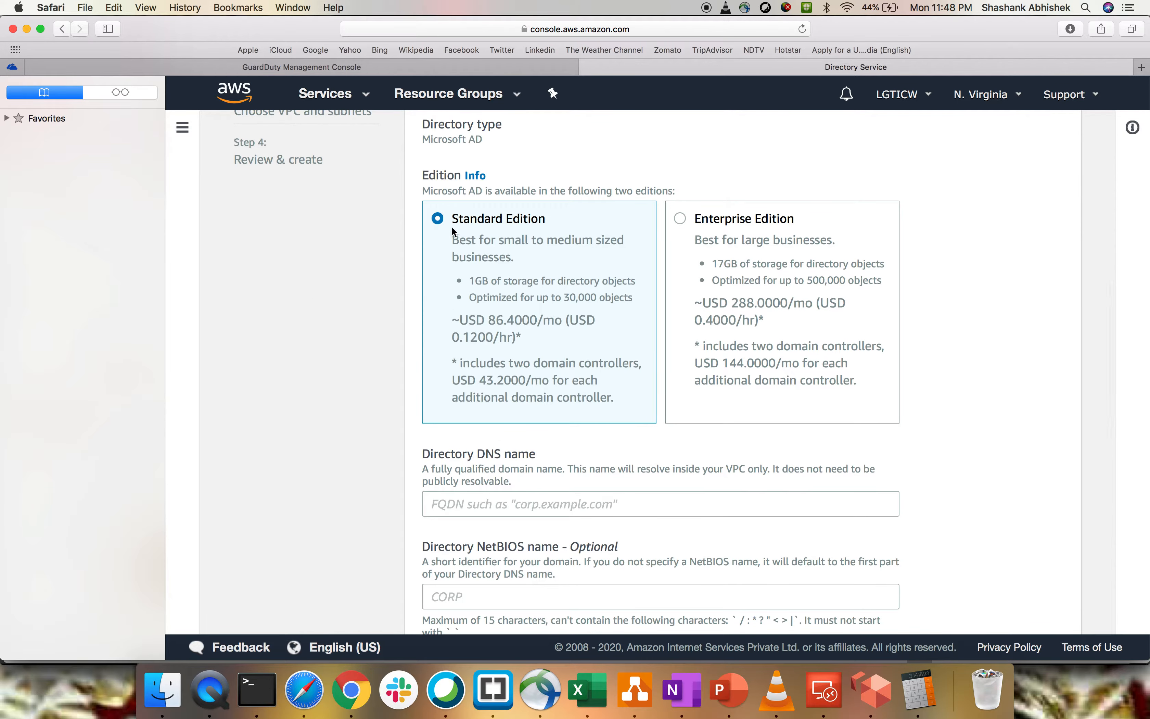
# - Enter lgticw2.com as the DNS name of the Microsoft AD directory
pyautogui.scroll(-3, 559, 454)
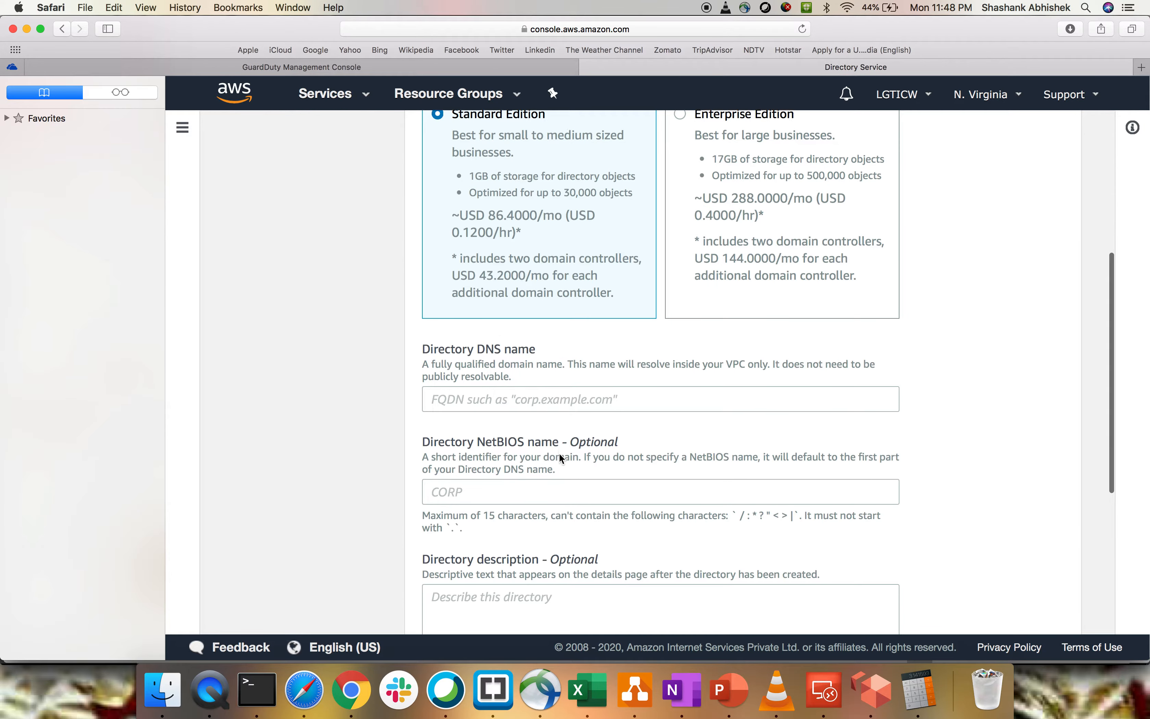
pyautogui.click(483, 402)
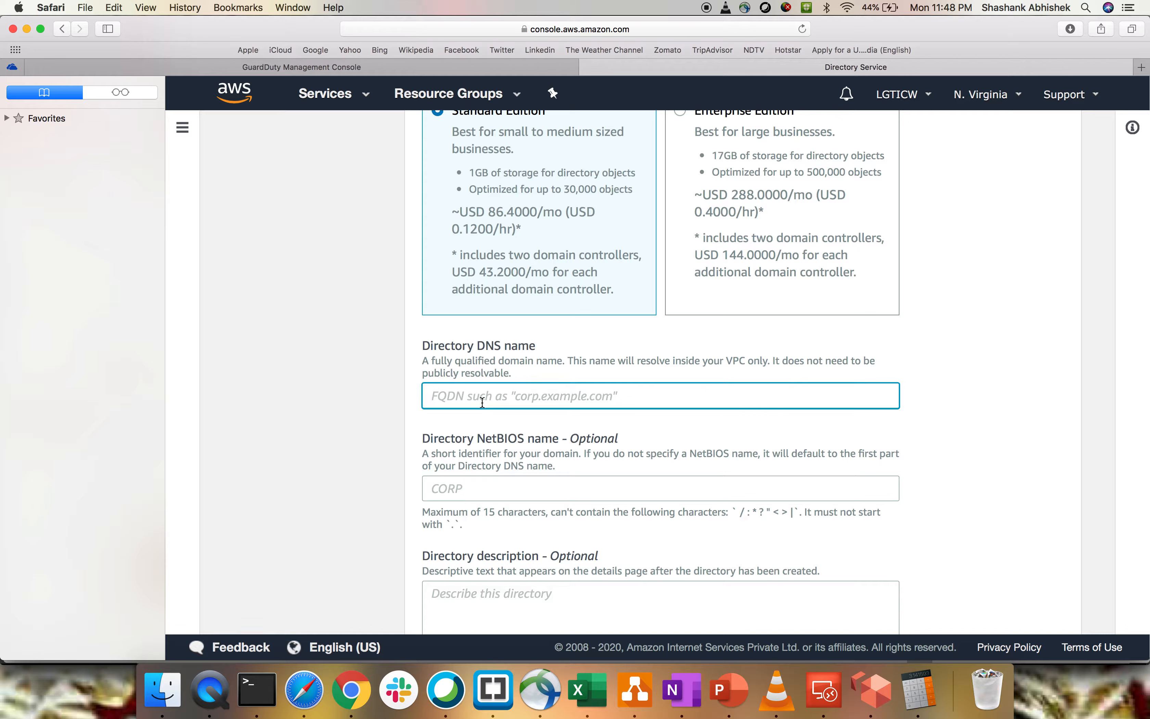
pyautogui.write('lgticw.2.com')
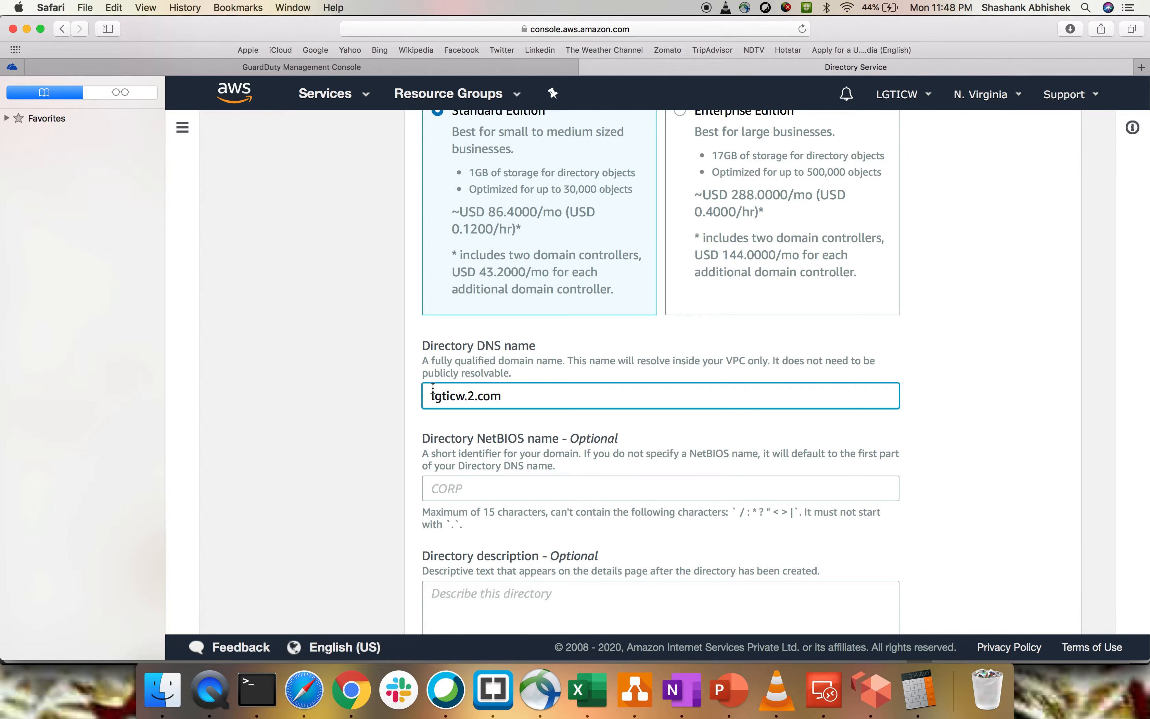
pyautogui.click(468, 395)
pyautogui.press('BackSpace')
pyautogui.scroll(-3, 381, 429)
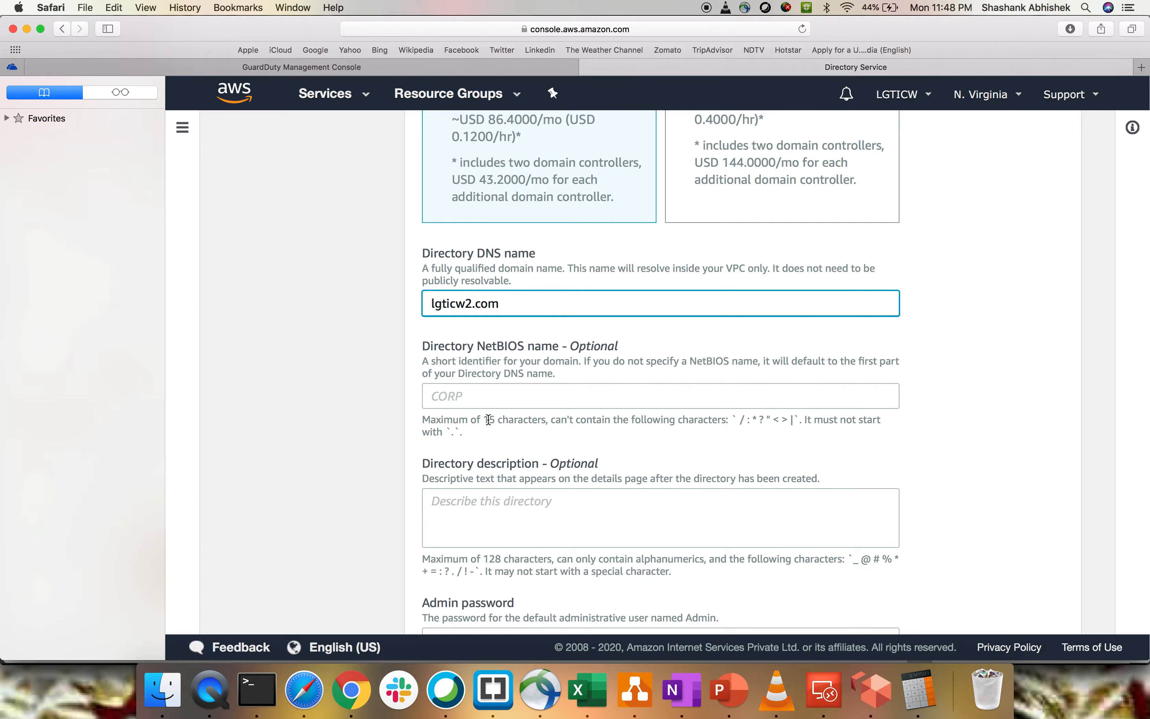
# - Enter the admin password for the Microsoft AD directory, repeat it in the confirmation, and try to continue
pyautogui.scroll(-3, 487, 418)
pyautogui.click(471, 505)
pyautogui.write('••••••••')
pyautogui.press('Tab')
pyautogui.write('•••••••')
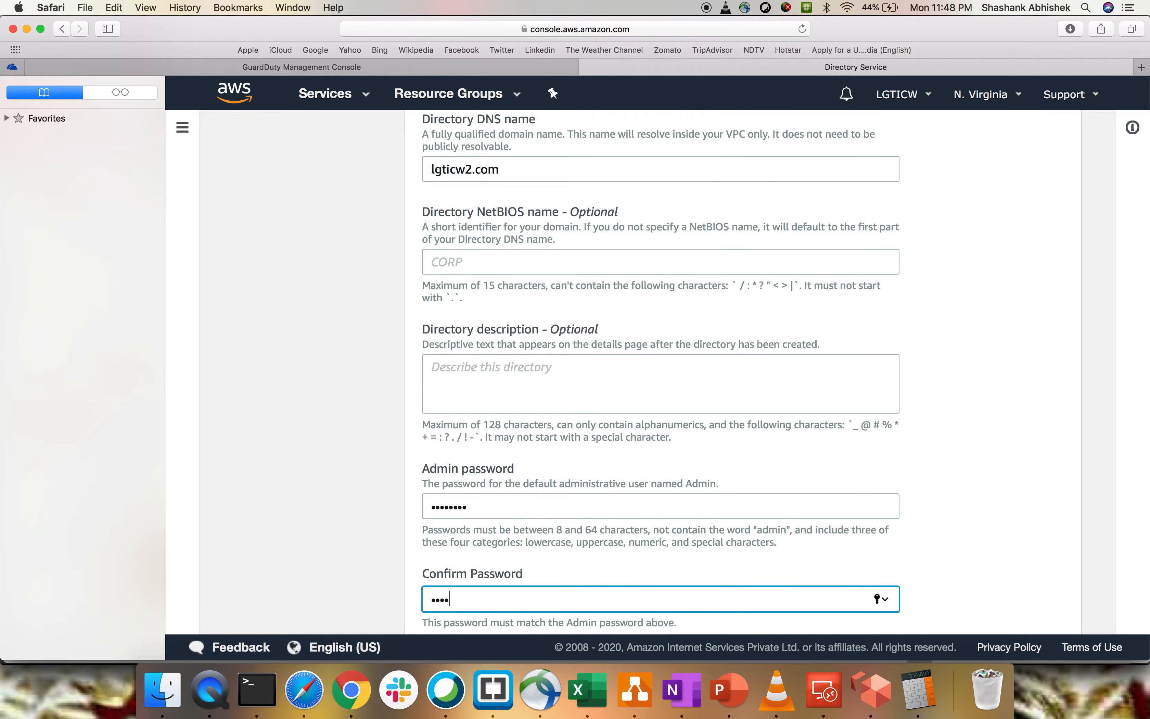
pyautogui.write('•')
pyautogui.scroll(-3, 599, 442)
pyautogui.click(1053, 609)
# - Re-enter the password confirmation to match the admin password and continue to the VPC and subnet settings
pyautogui.scroll(-1, 720, 491)
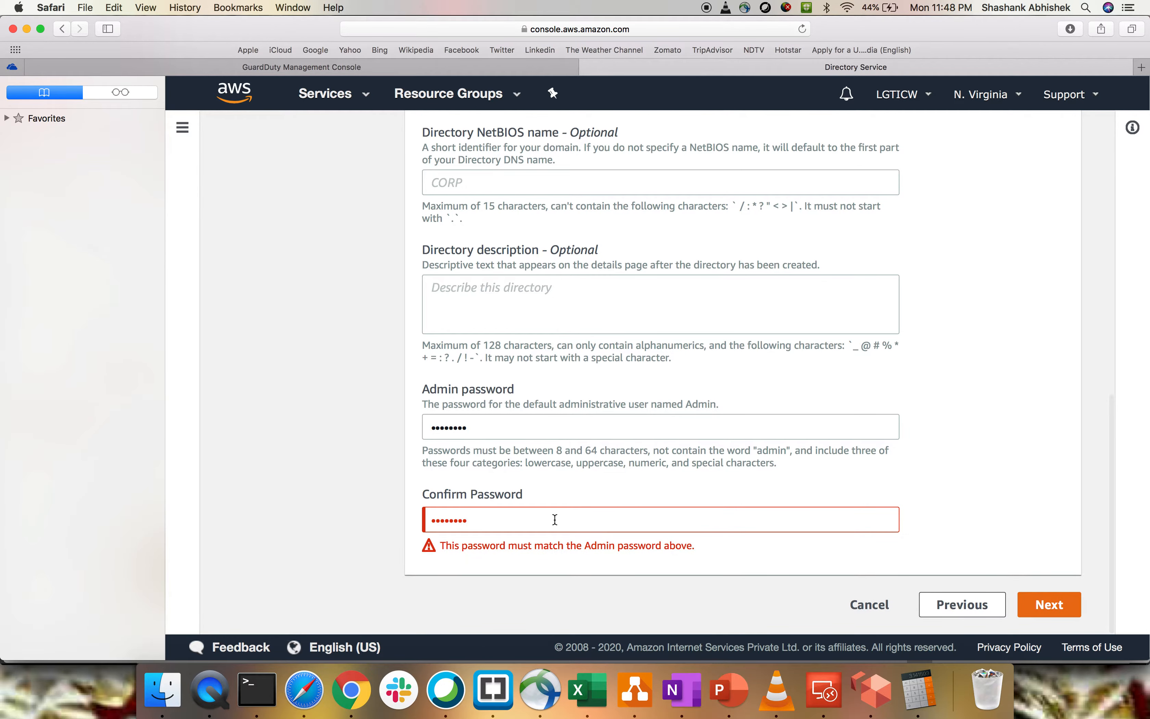
pyautogui.moveTo(551, 520); pyautogui.dragTo(411, 510)
pyautogui.write('••••••••')
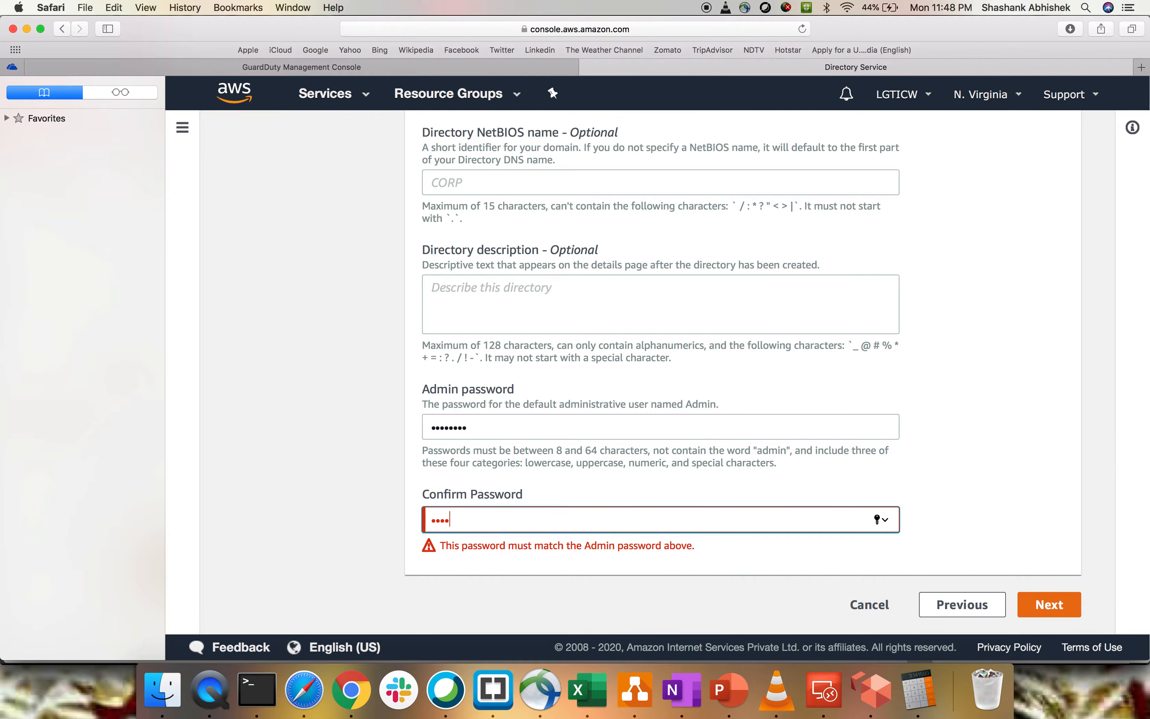
pyautogui.click(1050, 604)
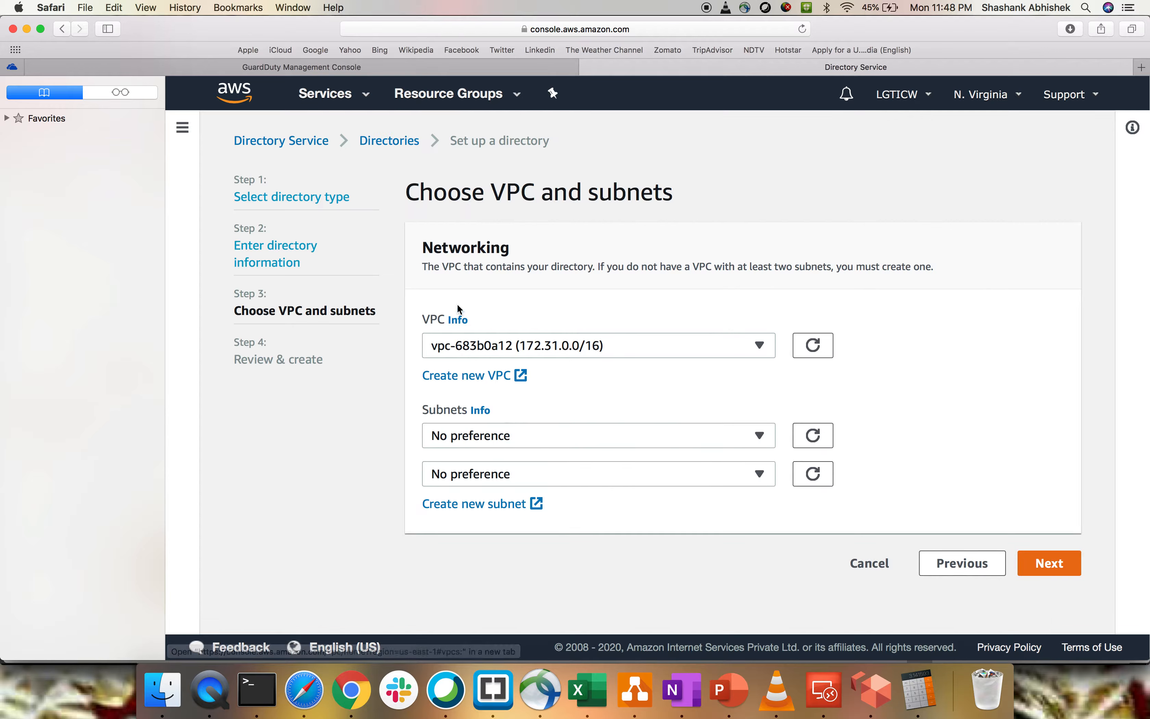
# - Choose myVPC with public subnet2 and Public_Subnet1 for the Microsoft AD directory and continue to the review
pyautogui.click(612, 350)
pyautogui.click(563, 397)
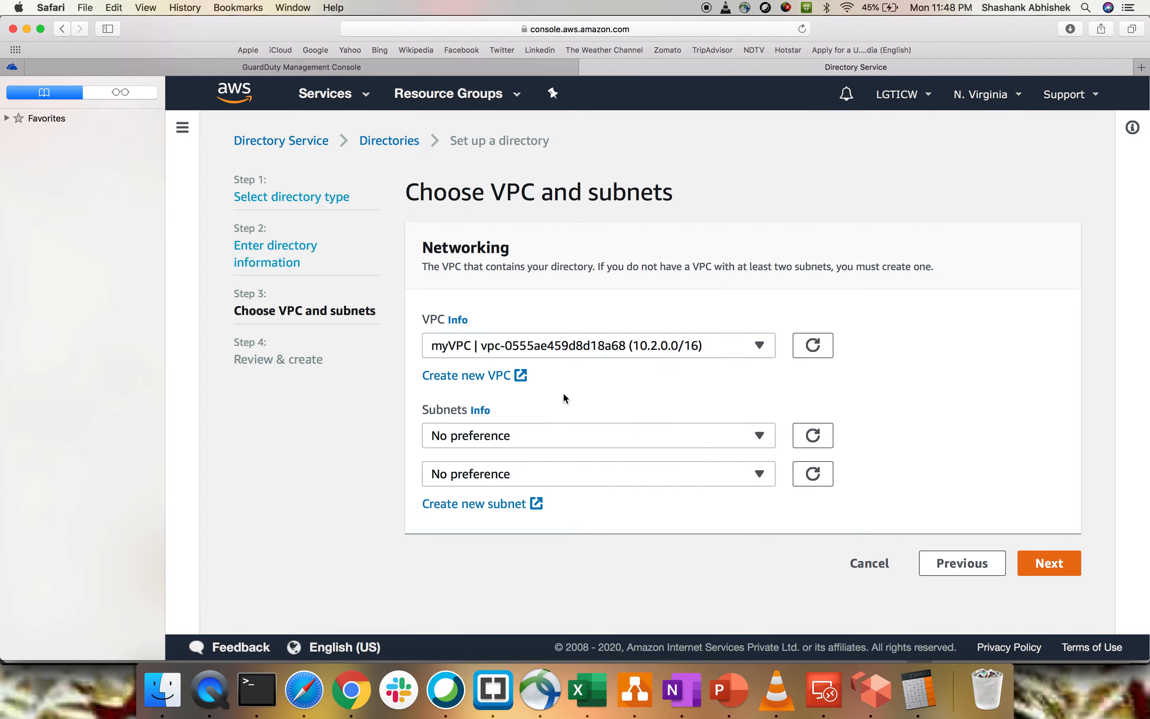
pyautogui.click(494, 436)
pyautogui.click(480, 513)
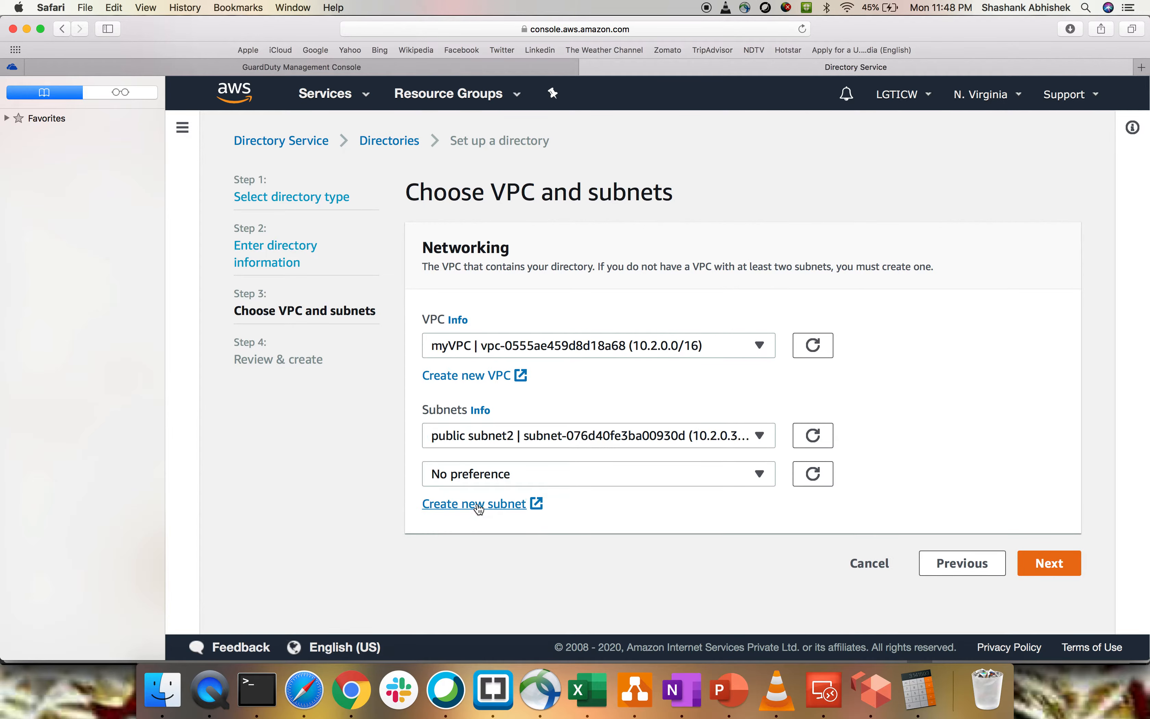
pyautogui.click(478, 474)
pyautogui.click(475, 435)
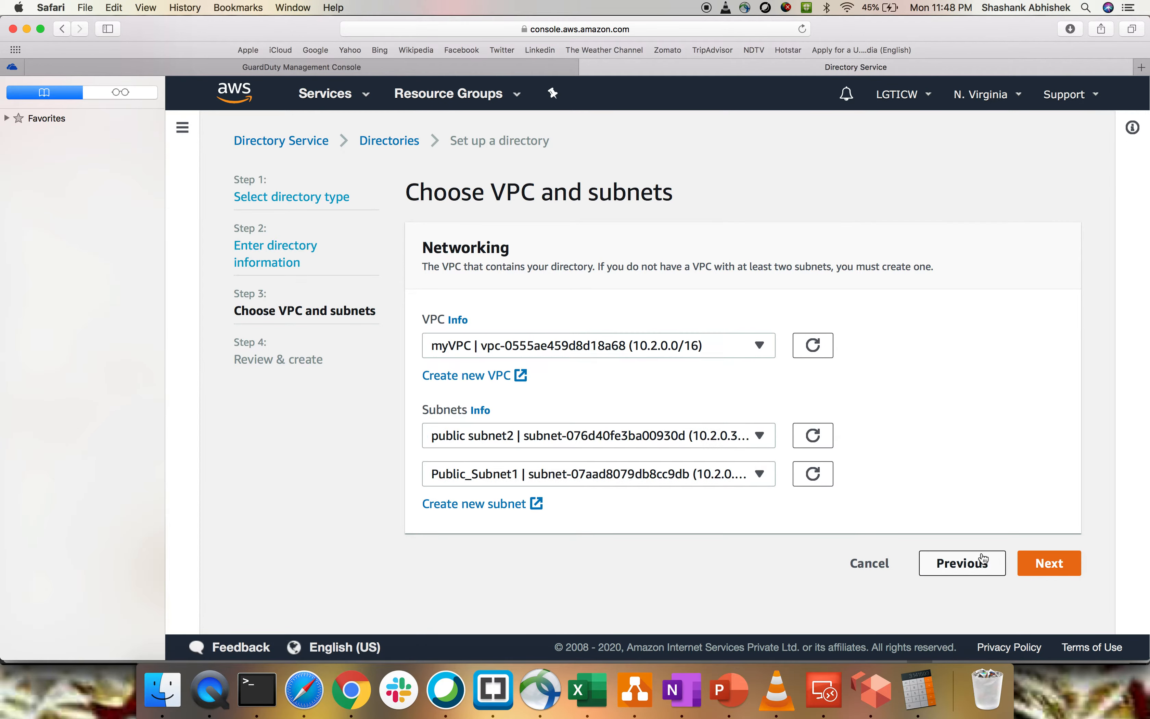
pyautogui.click(1046, 563)
# - Review the Microsoft AD pricing and free trial, cancel the directory setup, and decline saving the password
pyautogui.scroll(-5, 697, 505)
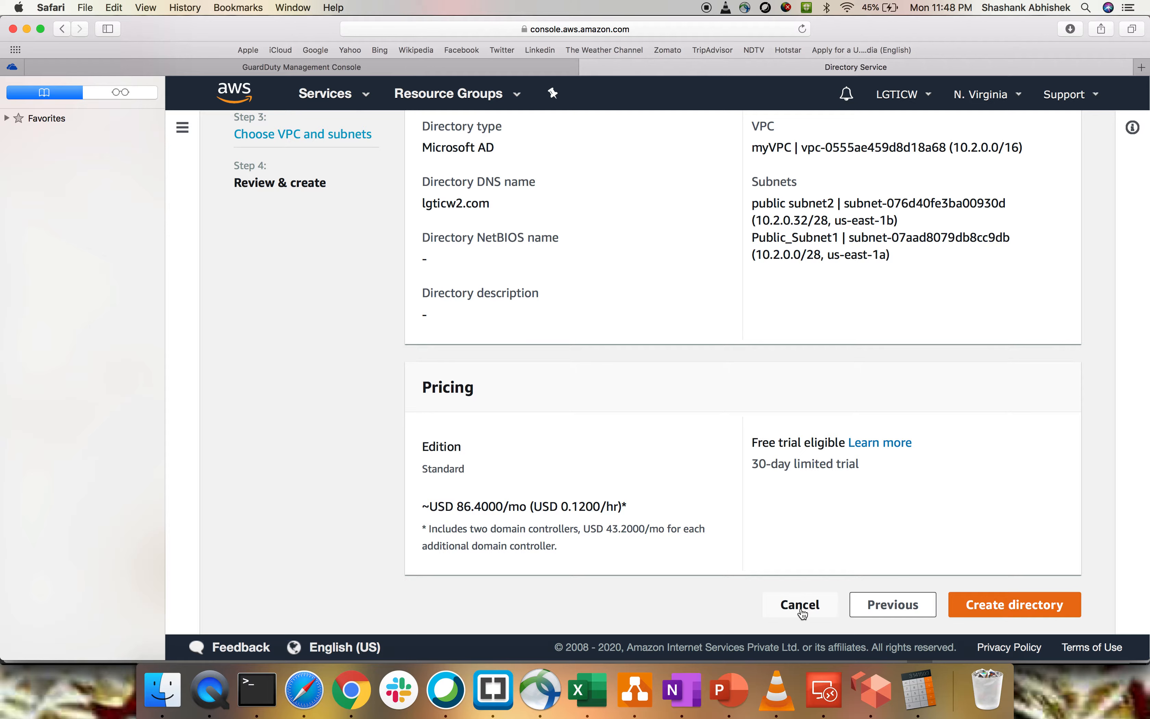
pyautogui.moveTo(756, 464); pyautogui.dragTo(876, 463)
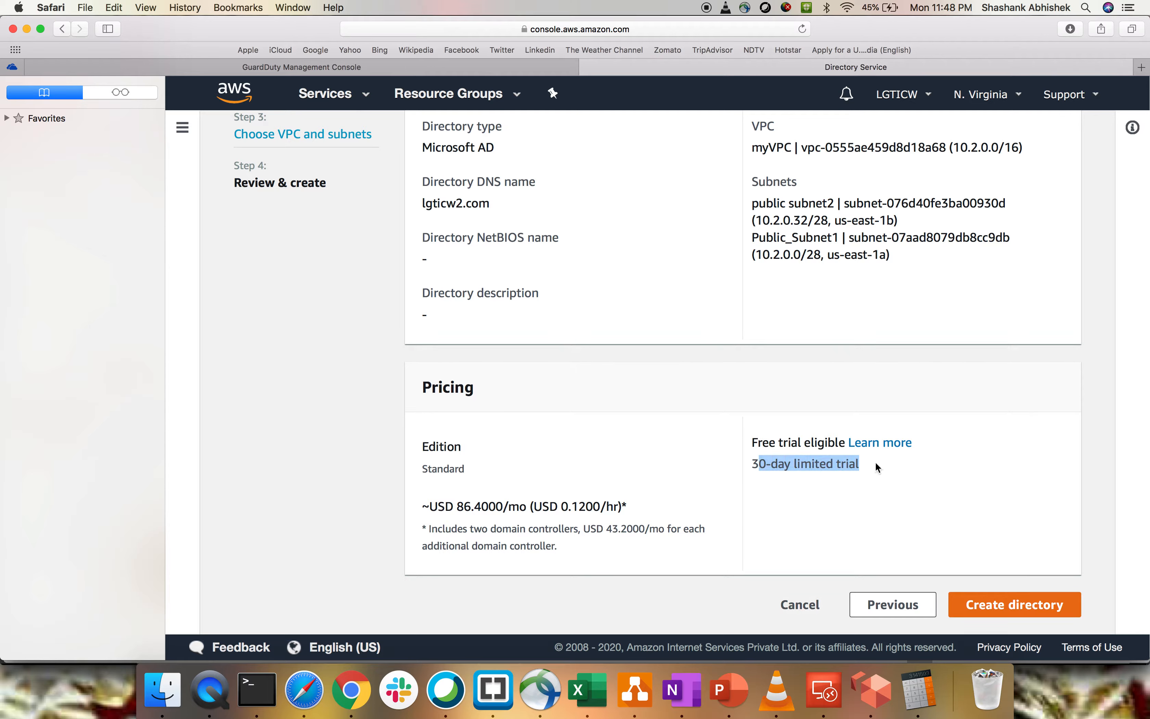
pyautogui.click(875, 464)
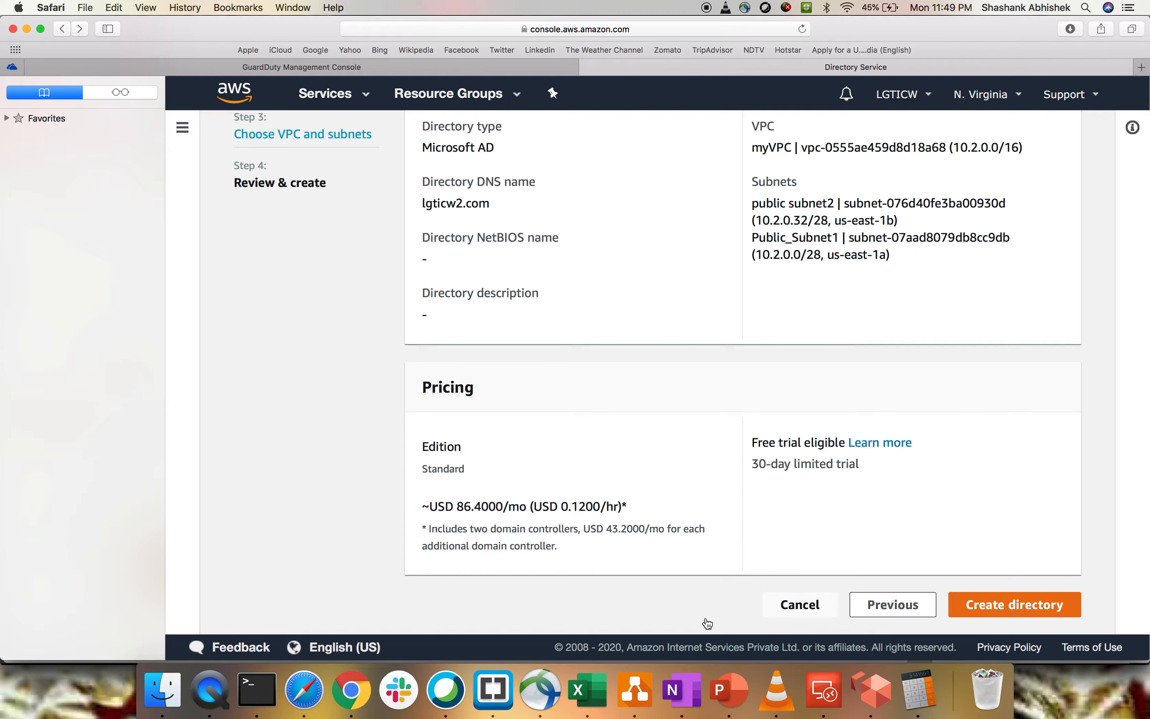
pyautogui.click(800, 604)
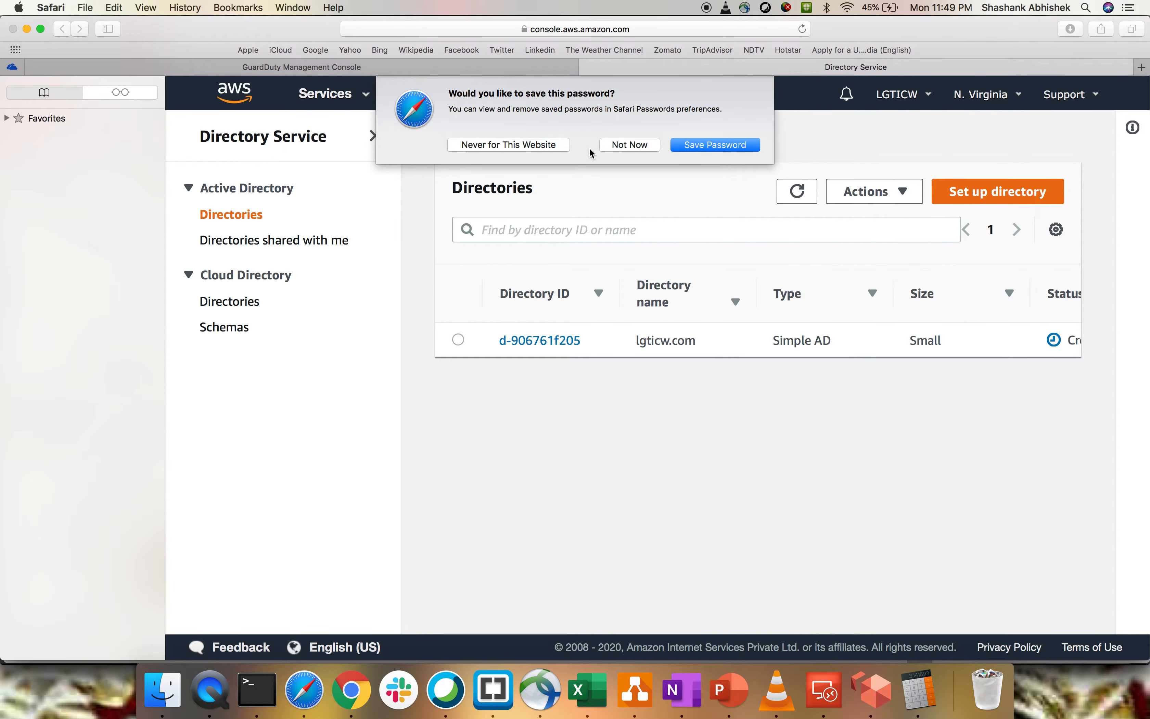
pyautogui.click(627, 145)
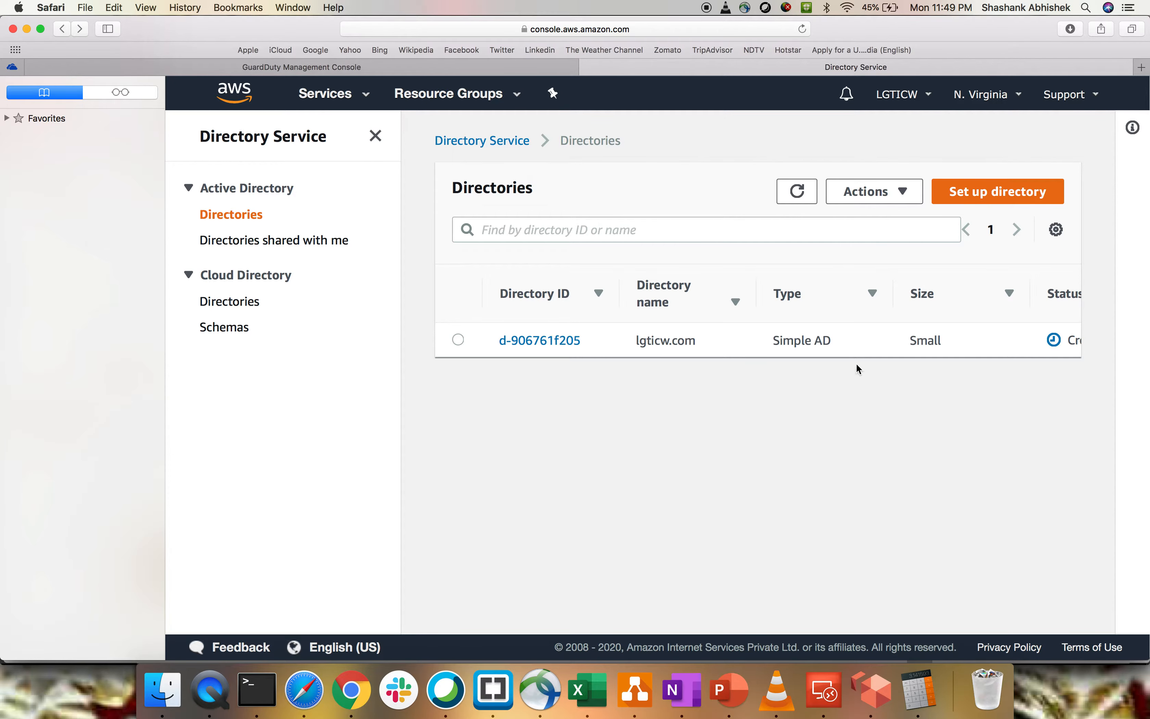
# - Start setting up an AD Connector directory with the Small size and continue to the VPC and subnet settings
pyautogui.click(1000, 198)
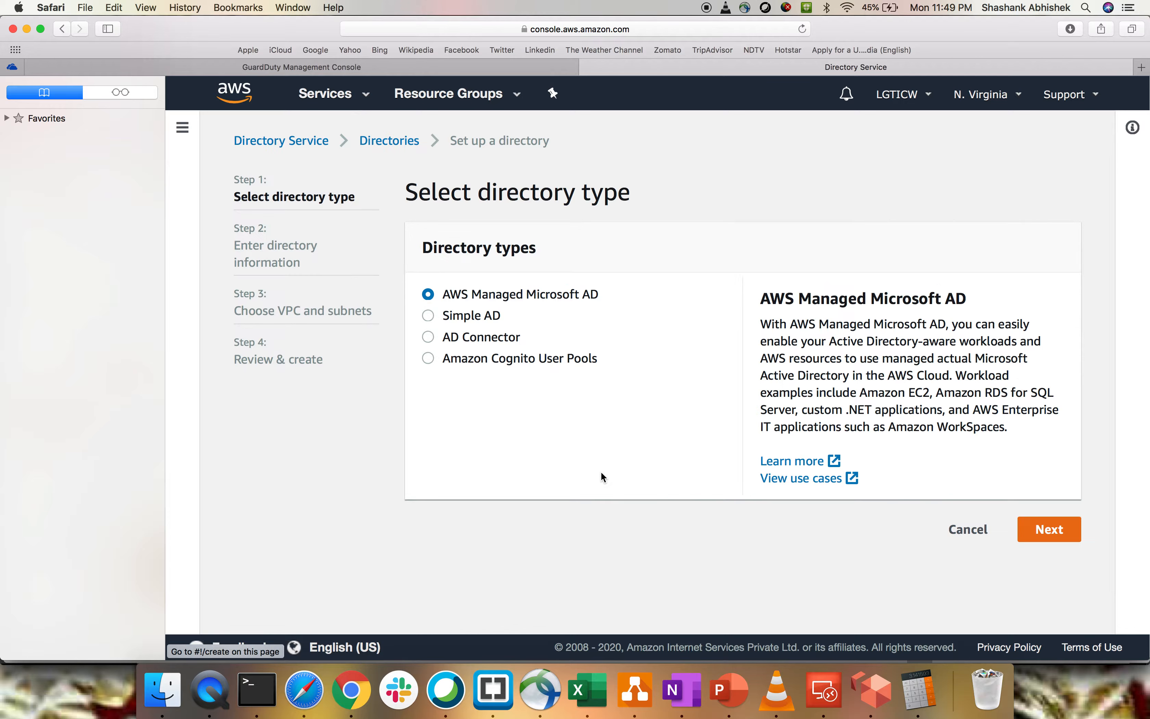
pyautogui.click(461, 337)
pyautogui.click(1050, 563)
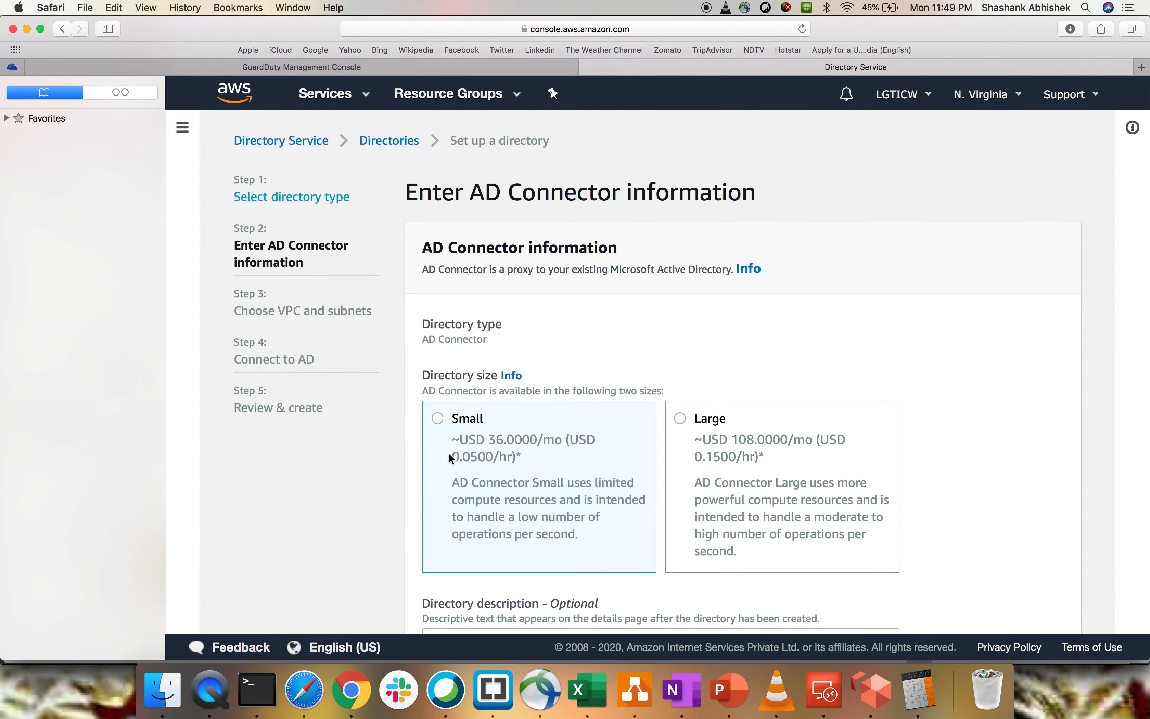
pyautogui.scroll(-5, 767, 472)
pyautogui.click(487, 286)
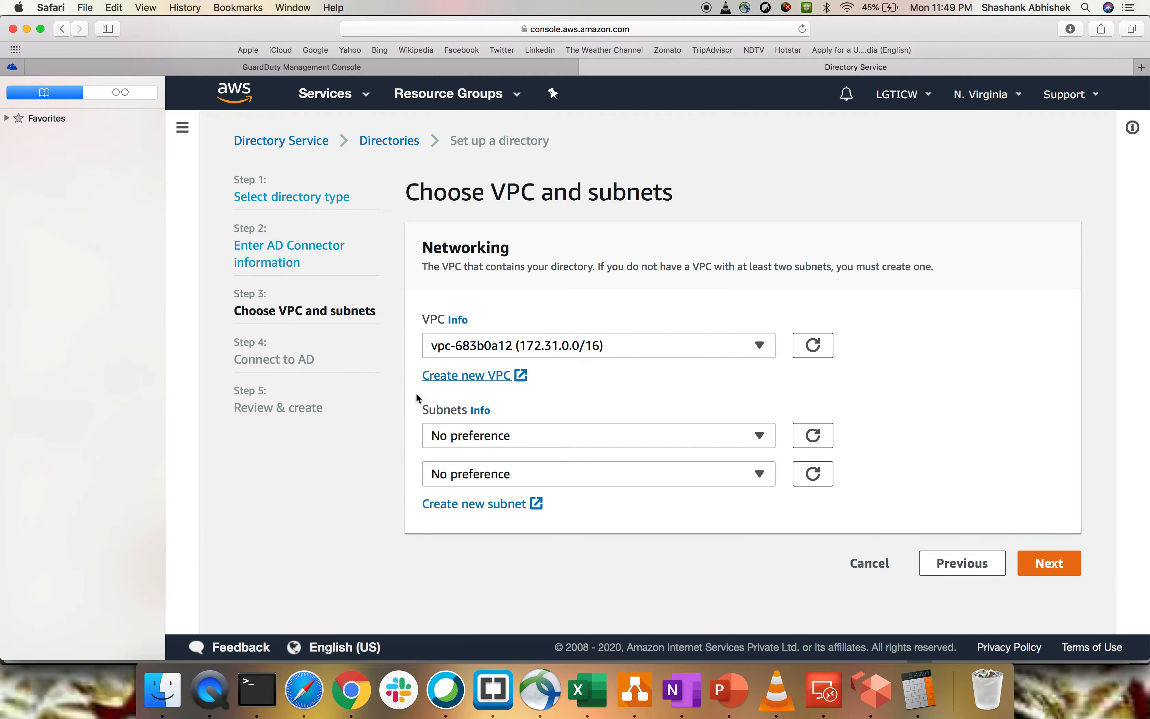
# - Choose myVPC with public subnet2 and Public_Subnet1 for the AD Connector and continue to the Active Directory connection details
pyautogui.click(472, 346)
pyautogui.click(487, 398)
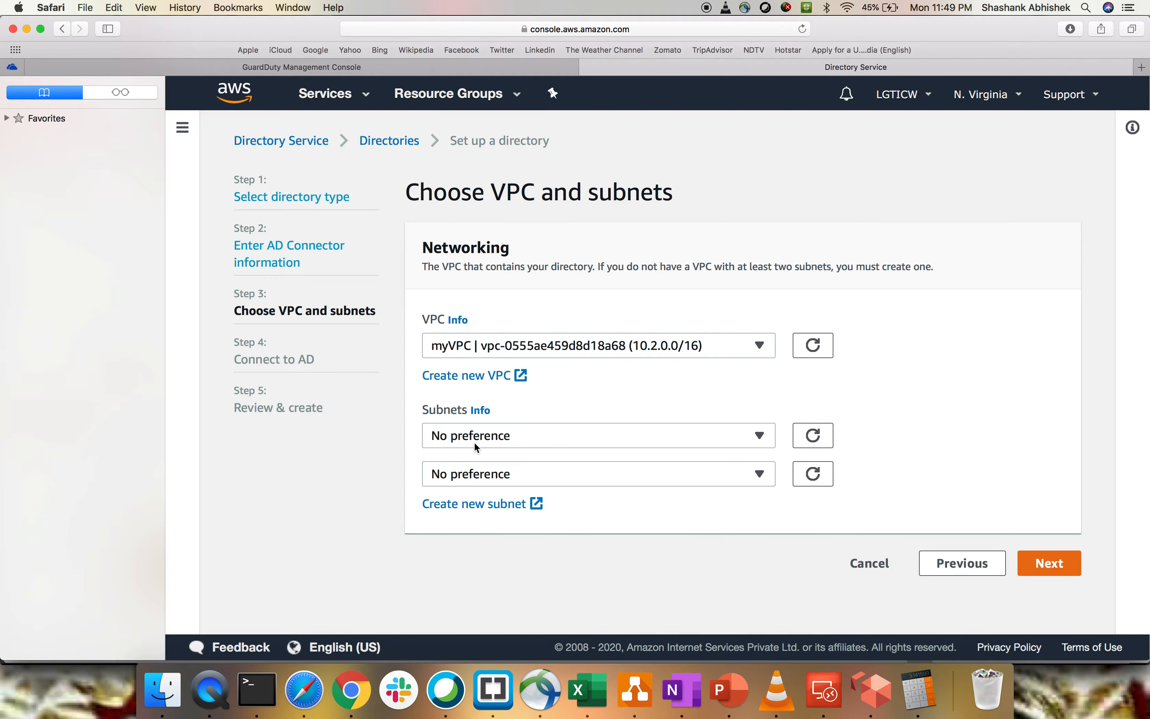
pyautogui.click(475, 440)
pyautogui.click(475, 515)
pyautogui.click(477, 483)
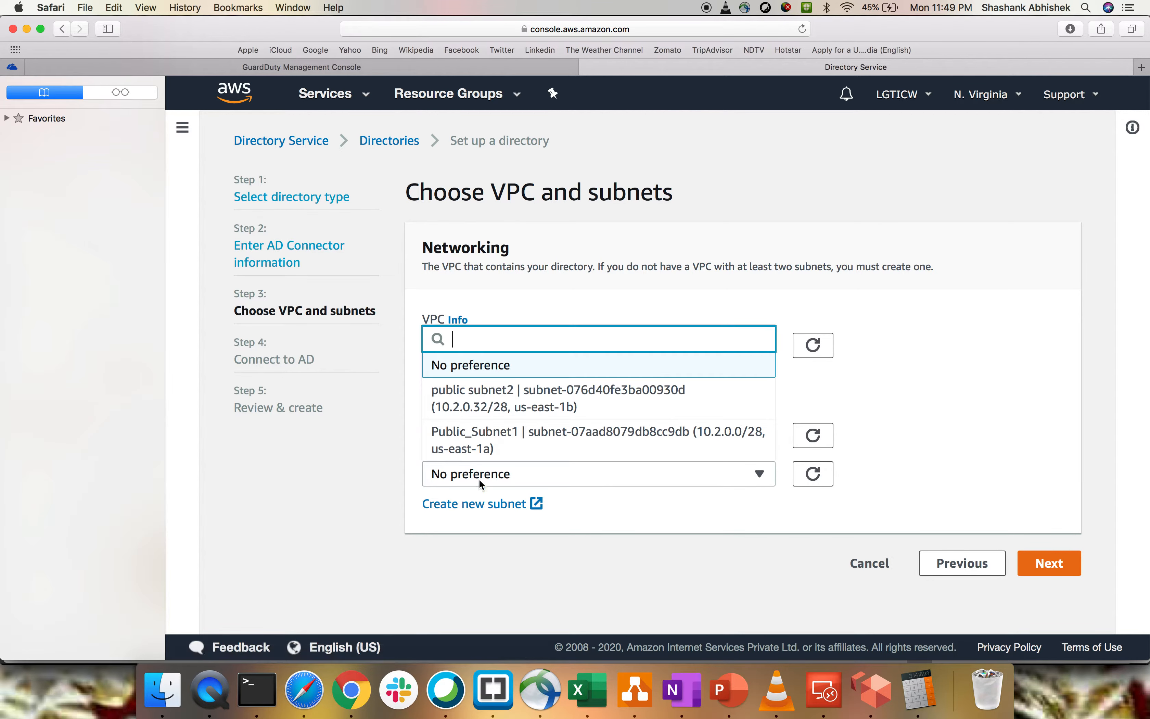
pyautogui.click(482, 434)
pyautogui.click(1047, 561)
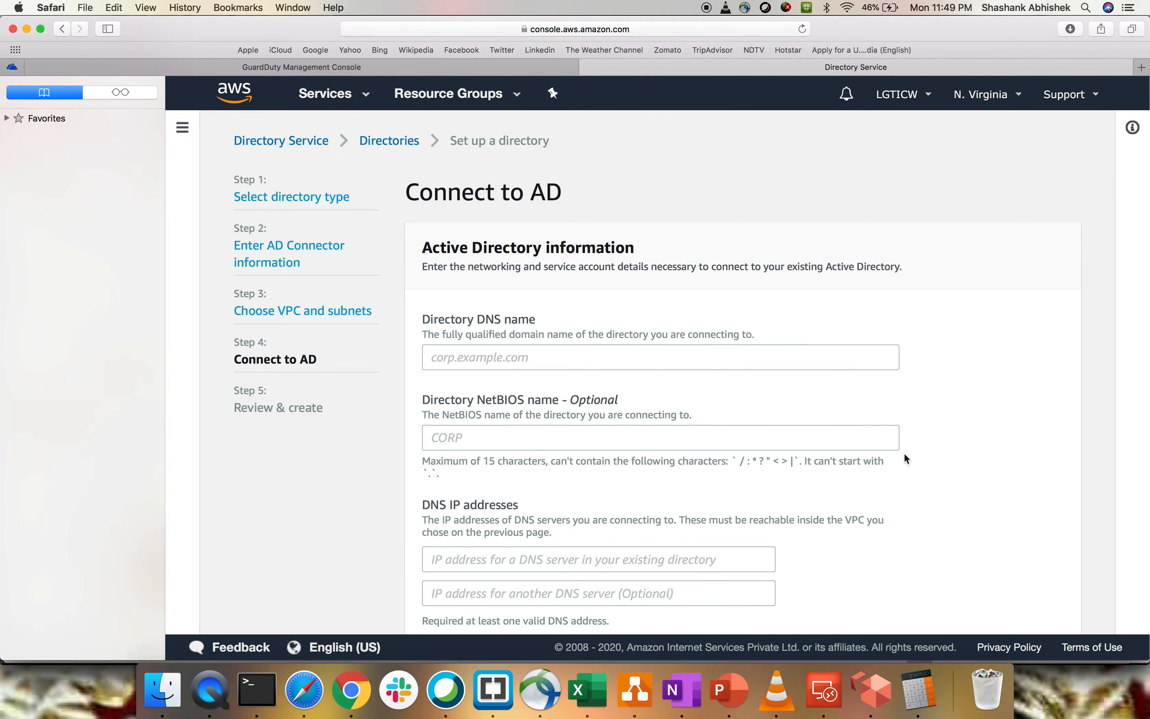
# - Examine the DNS, IP address and service account fields for connecting to an existing Active Directory, and cancel the AD Connector setup
pyautogui.click(568, 357)
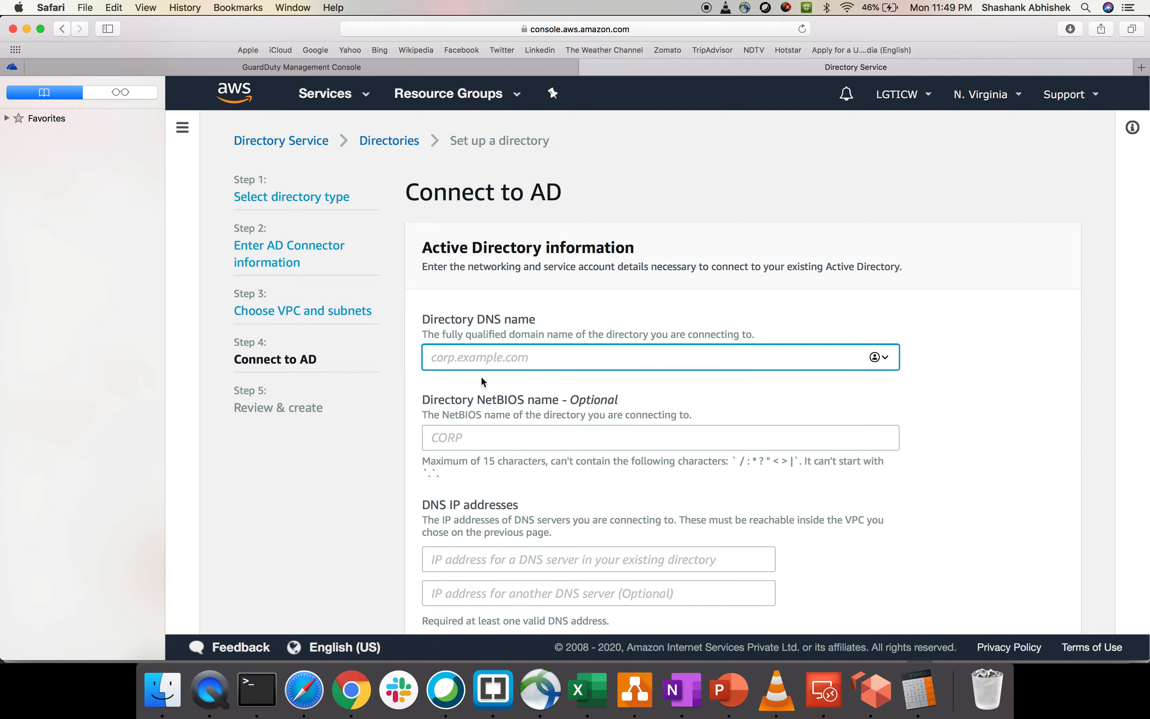
pyautogui.scroll(-3, 480, 376)
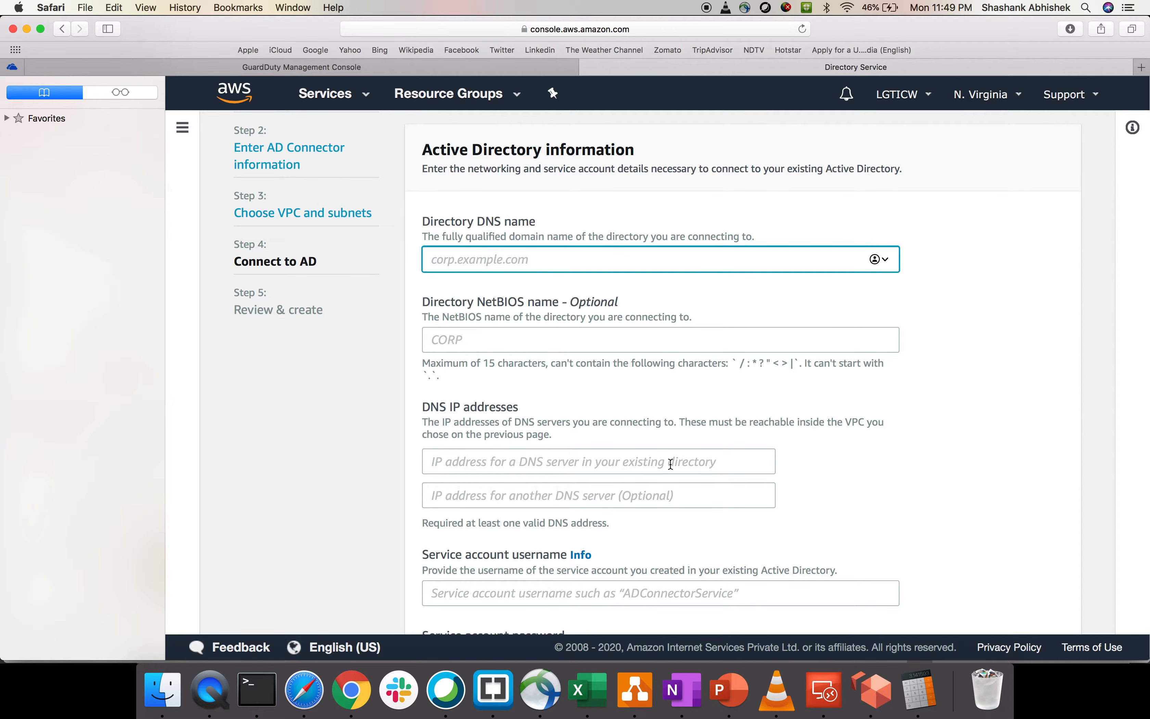
pyautogui.scroll(-6, 670, 464)
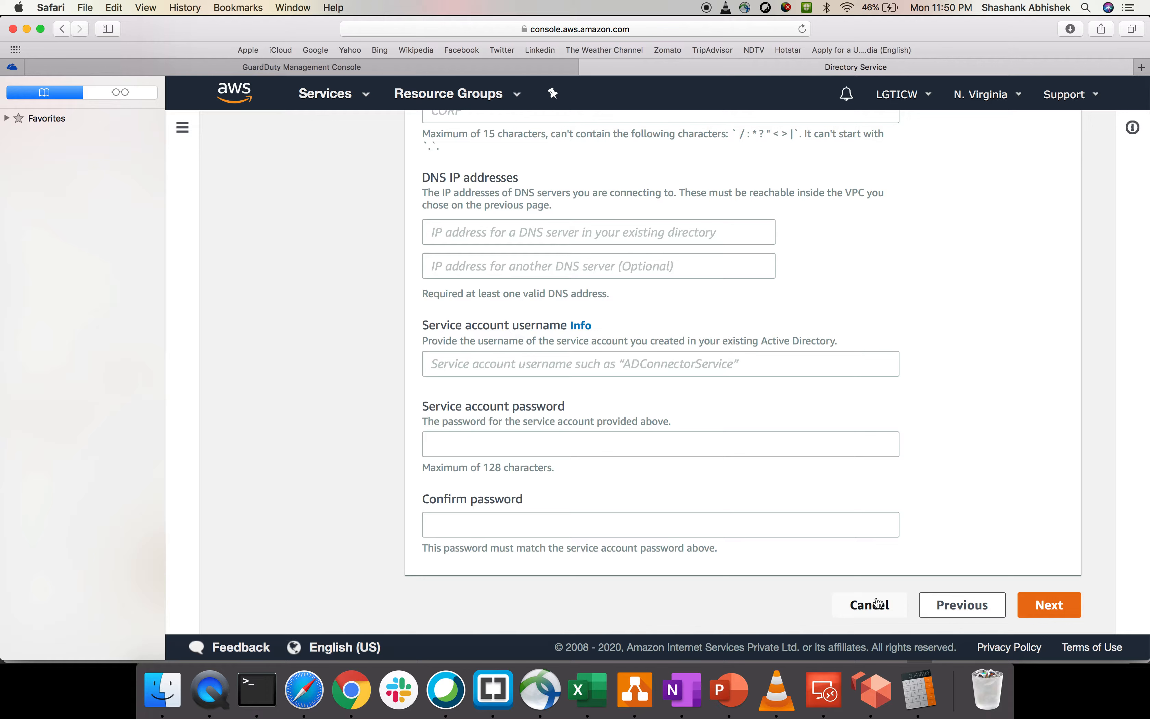
pyautogui.scroll(1, 873, 618)
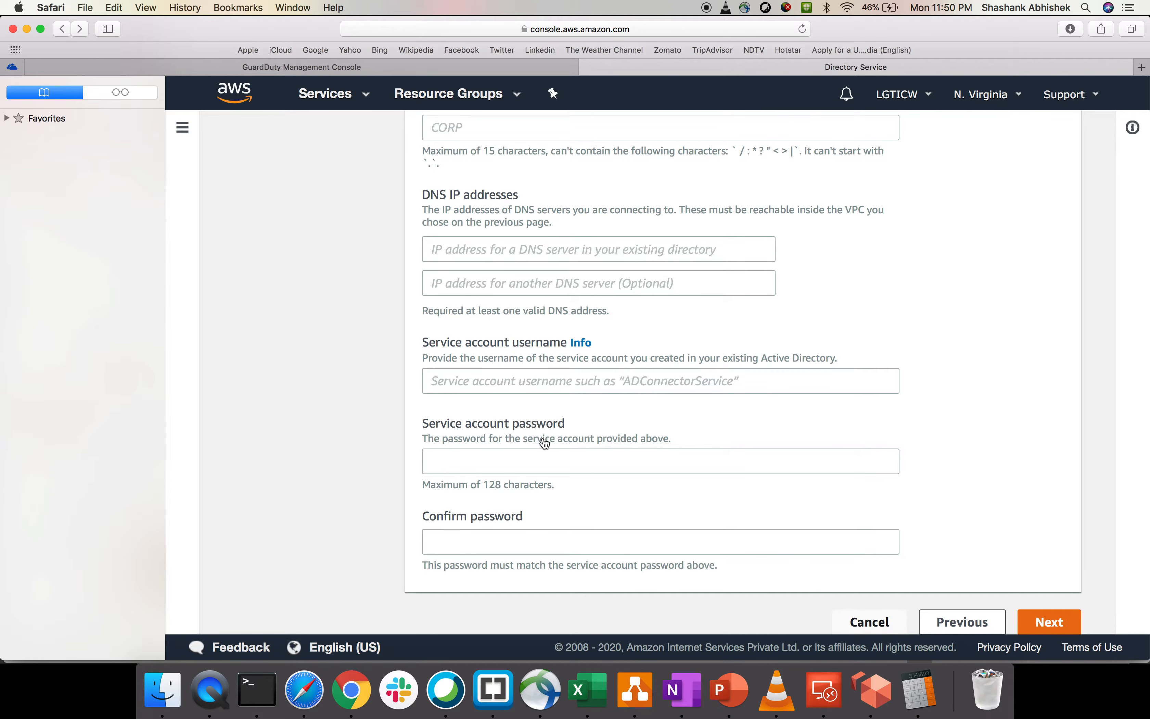
pyautogui.click(872, 623)
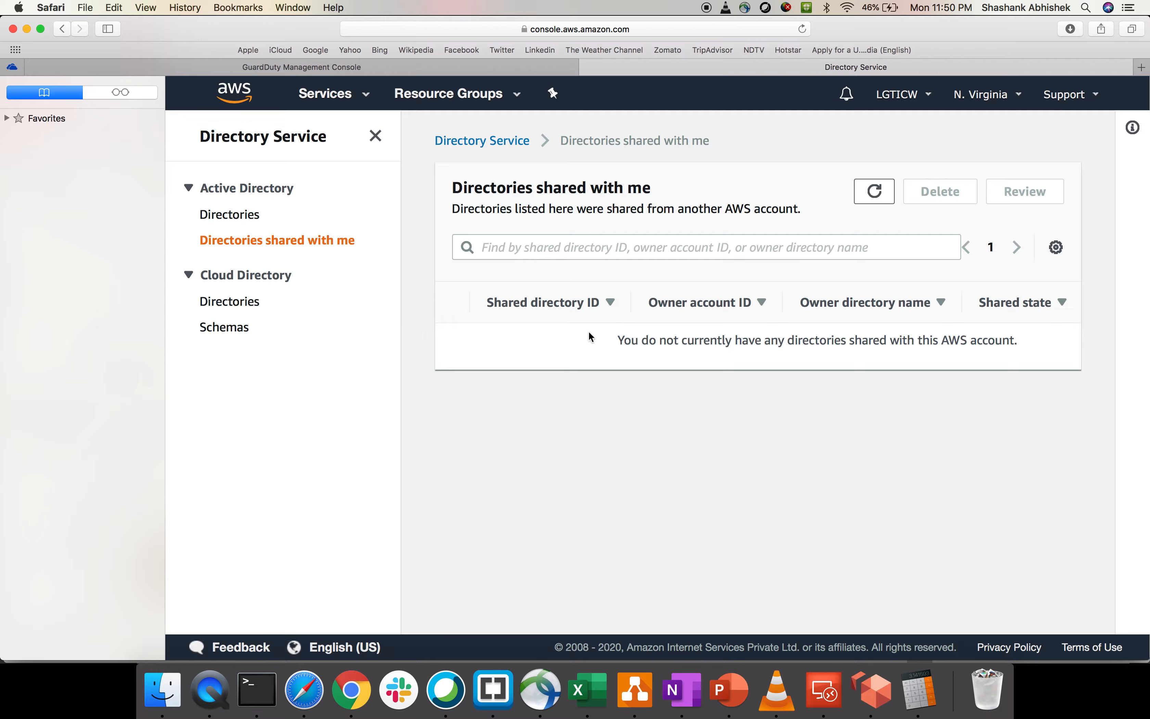
# - Return to the Active Directory directories list, select lgticw.com, and look at the actions available for it
pyautogui.click(230, 215)
pyautogui.click(458, 339)
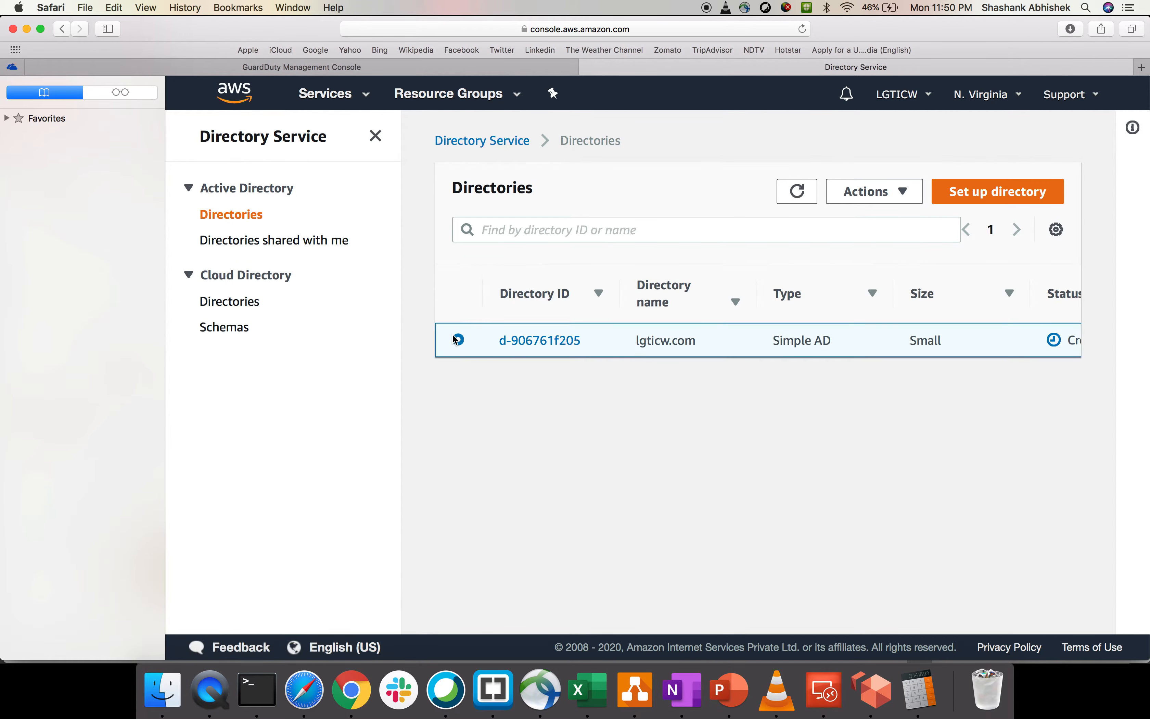
pyautogui.click(884, 191)
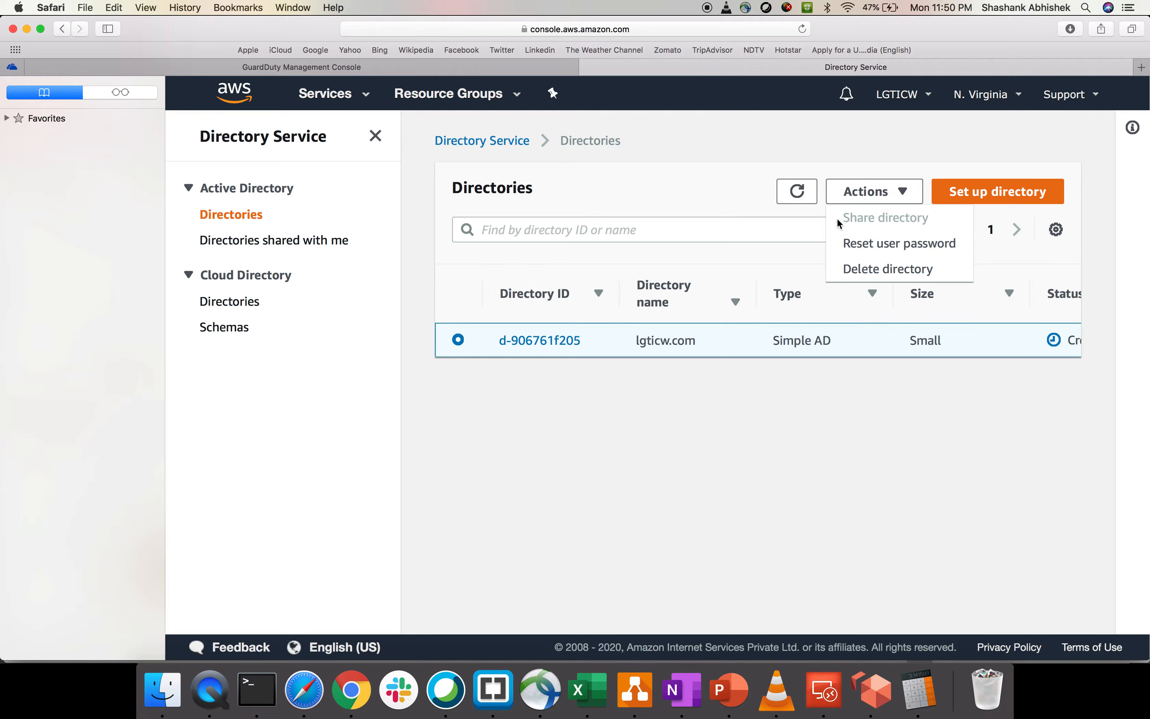
pyautogui.click(915, 462)
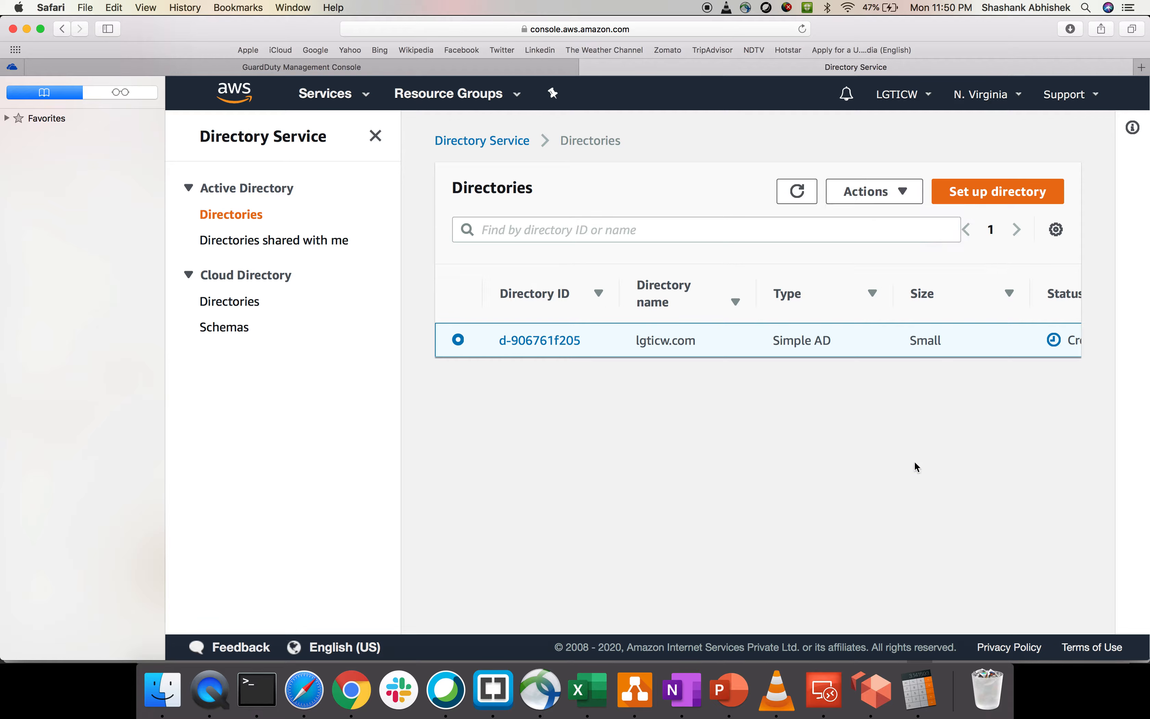
# - Check the creation status of the lgticw.com directory in the directories list
pyautogui.hscroll(3, 1027, 343)
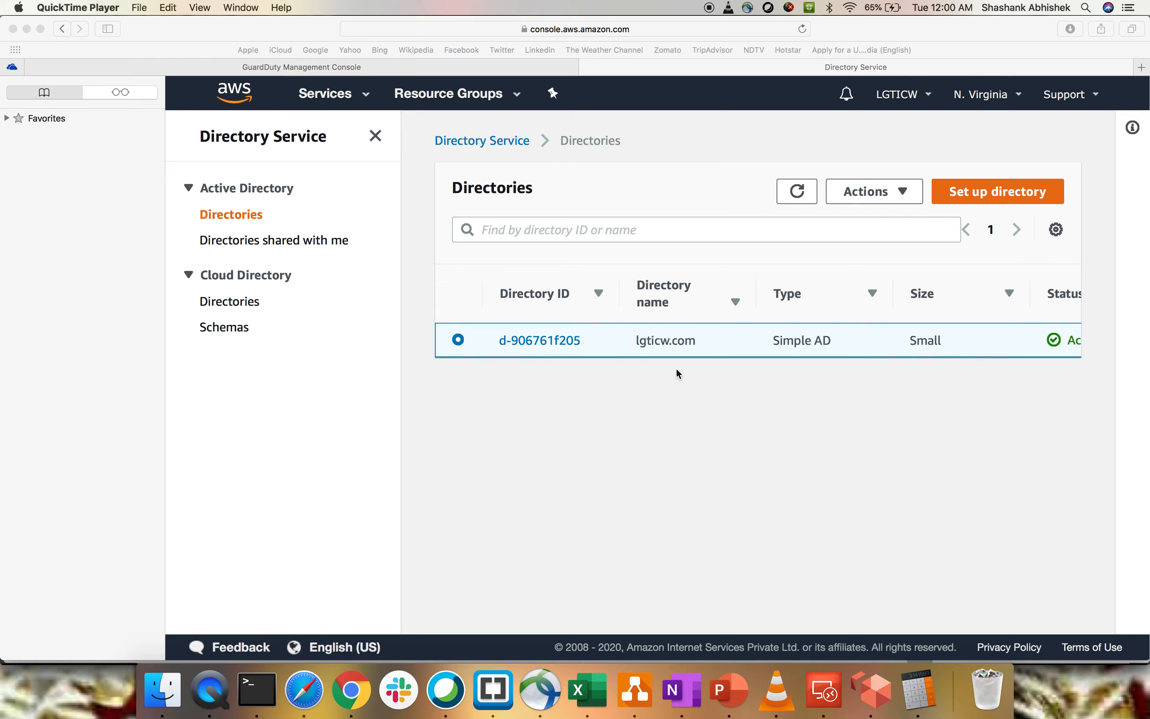
pyautogui.hscroll(3, 1032, 343)
pyautogui.click(1022, 340)
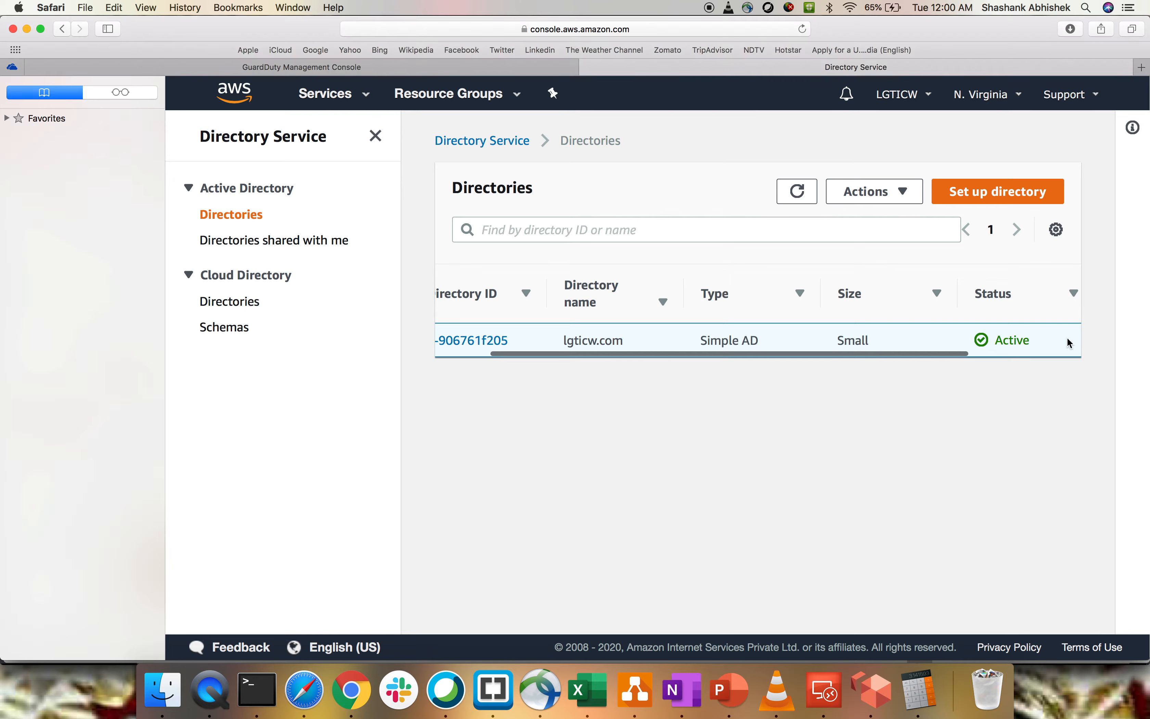
# - Open the details of the lgticw.com directory and examine its availability zones, DNS name and DNS addresses
pyautogui.moveTo(886, 347); pyautogui.dragTo(699, 352)
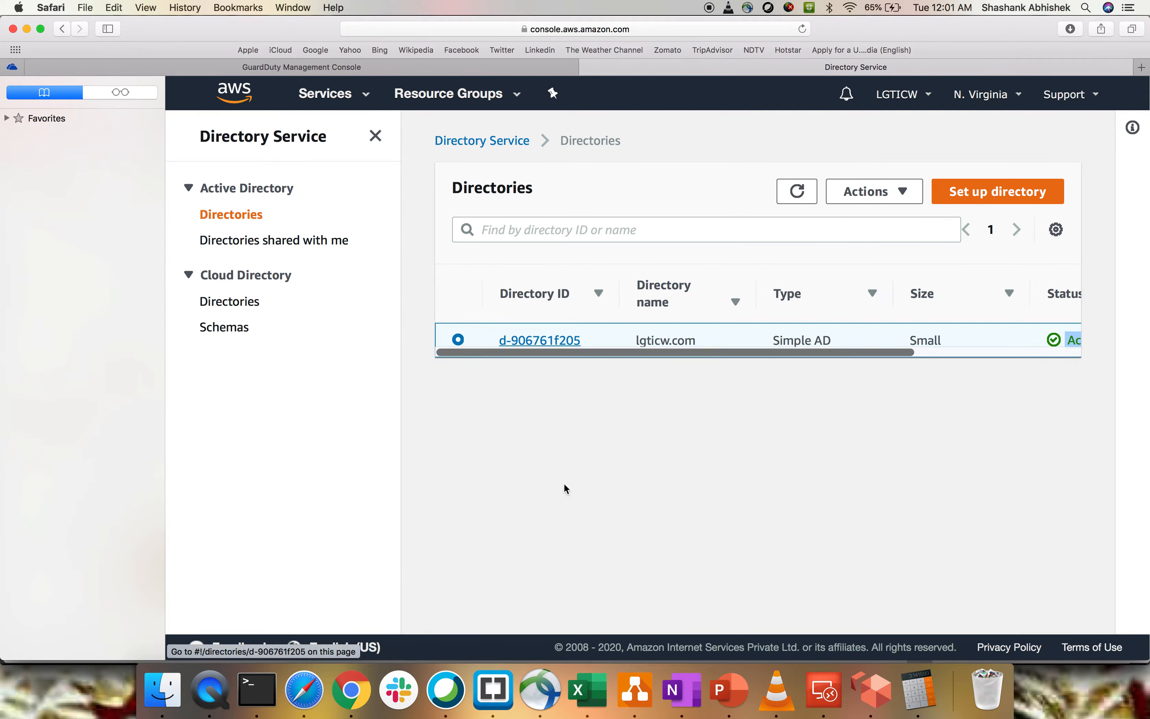
pyautogui.click(538, 341)
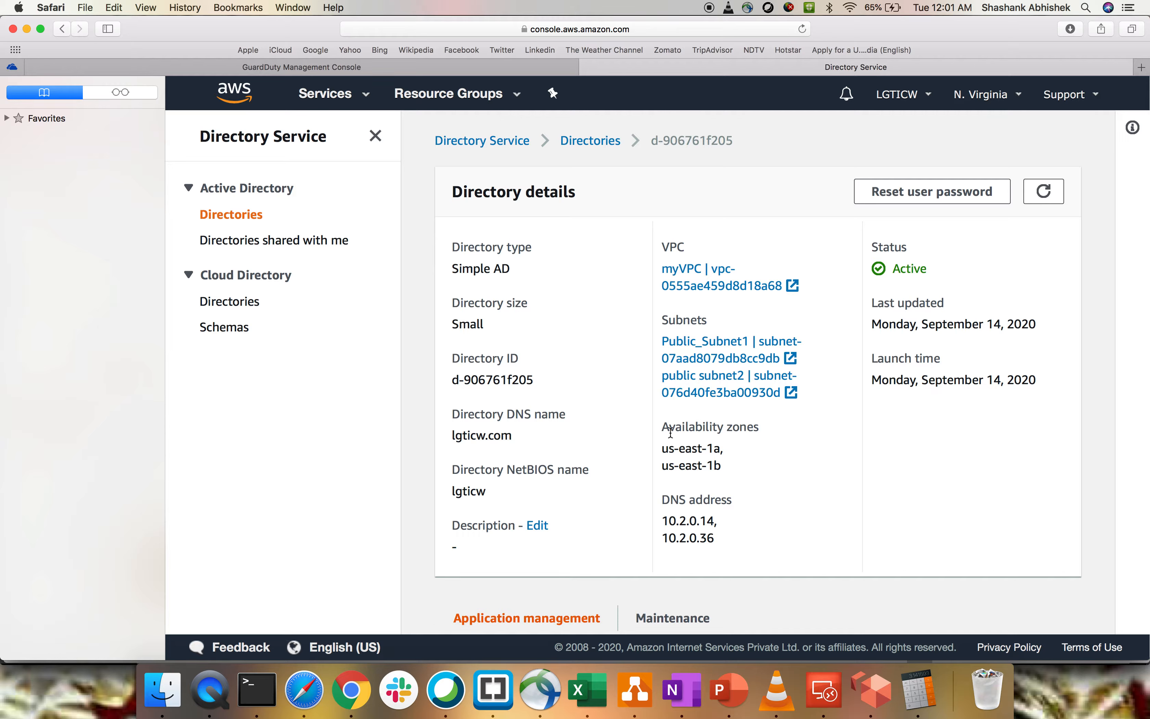
pyautogui.moveTo(667, 447); pyautogui.dragTo(707, 464)
pyautogui.click(705, 464)
pyautogui.moveTo(450, 428); pyautogui.dragTo(546, 444)
pyautogui.click(546, 443)
pyautogui.moveTo(718, 541); pyautogui.dragTo(664, 519)
pyautogui.click(777, 502)
# - Review the directory's application access URL, AWS apps and services, and Management Console session settings, and recheck its DNS name
pyautogui.scroll(-10, 723, 520)
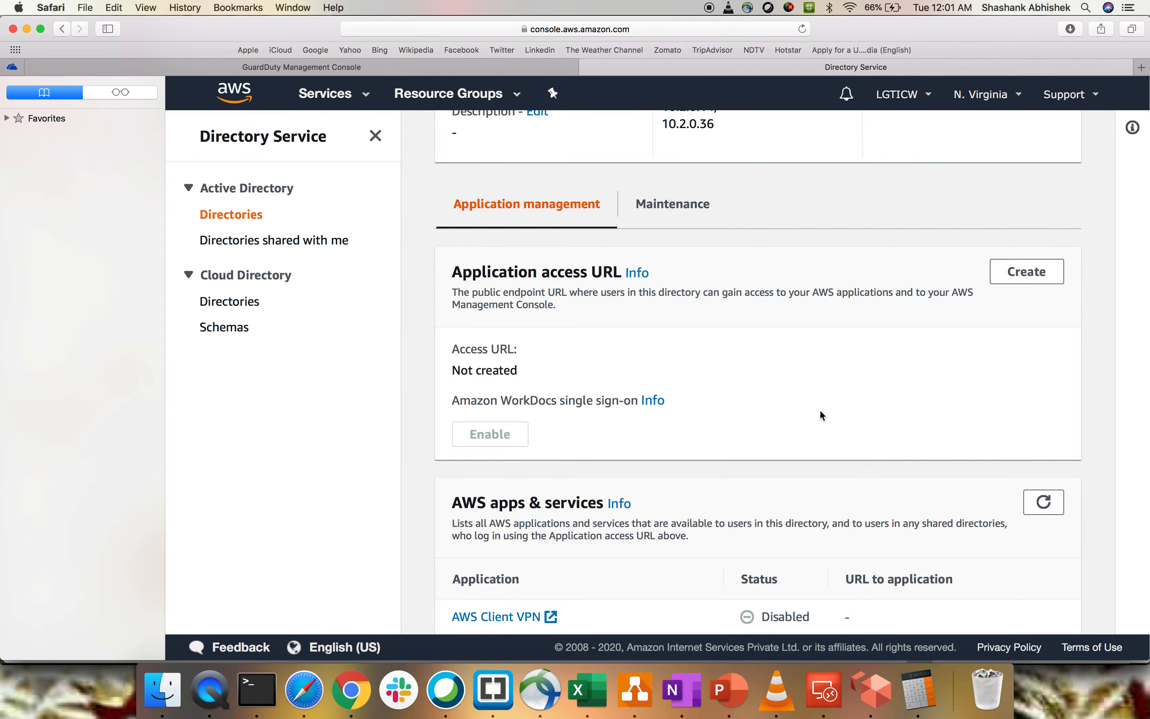
pyautogui.scroll(-4, 823, 415)
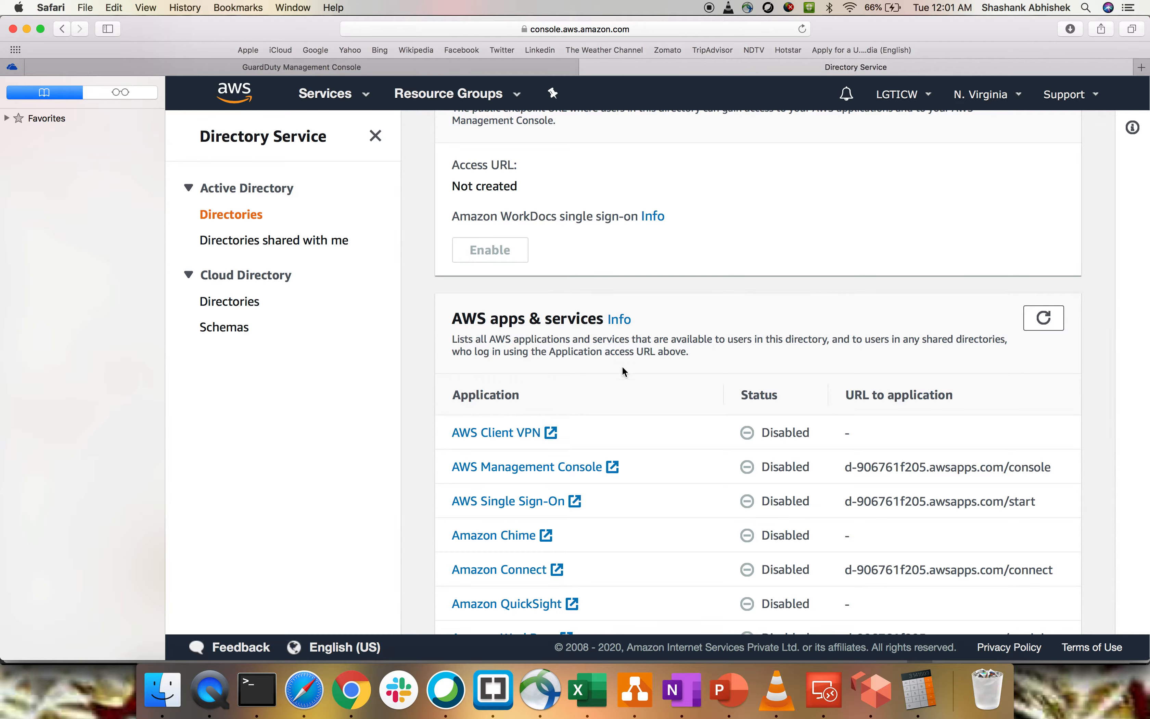
pyautogui.scroll(-3, 633, 381)
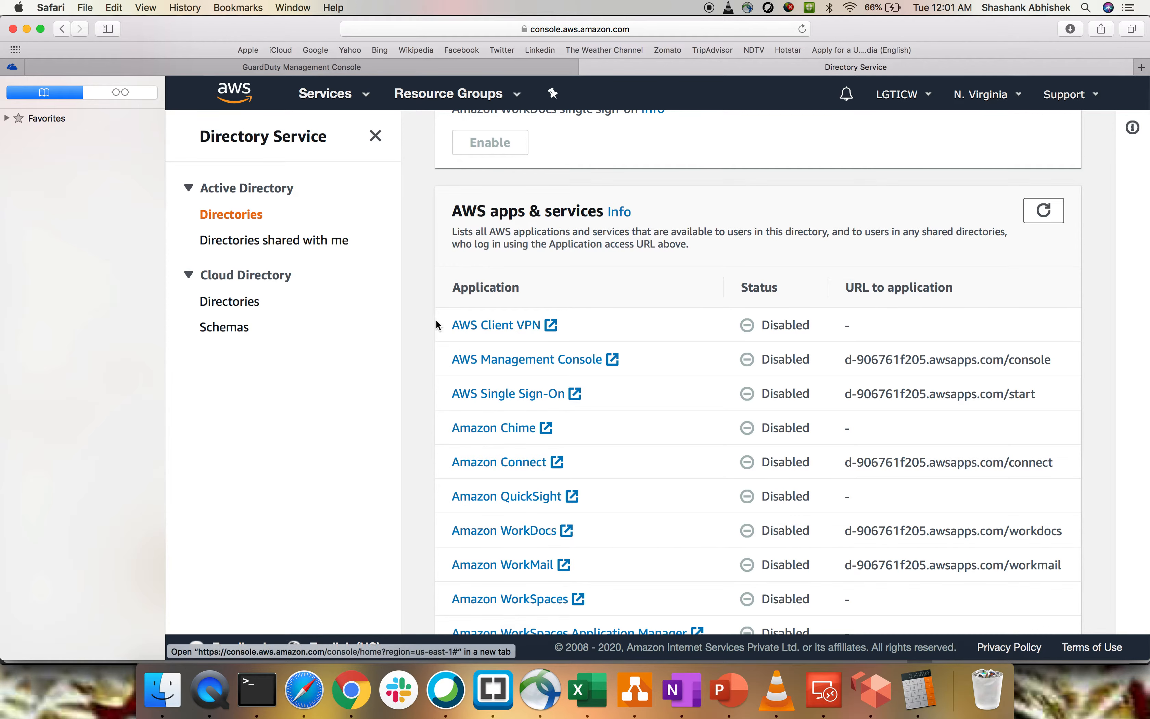
pyautogui.scroll(-2, 683, 474)
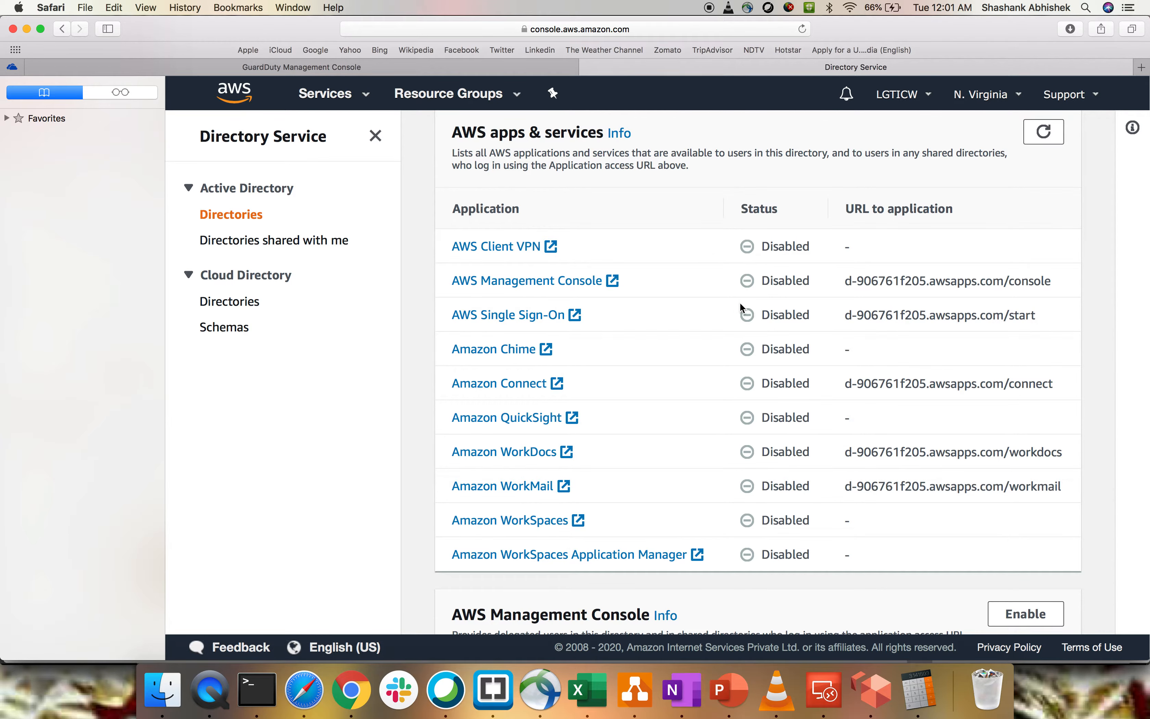
pyautogui.scroll(-10, 741, 304)
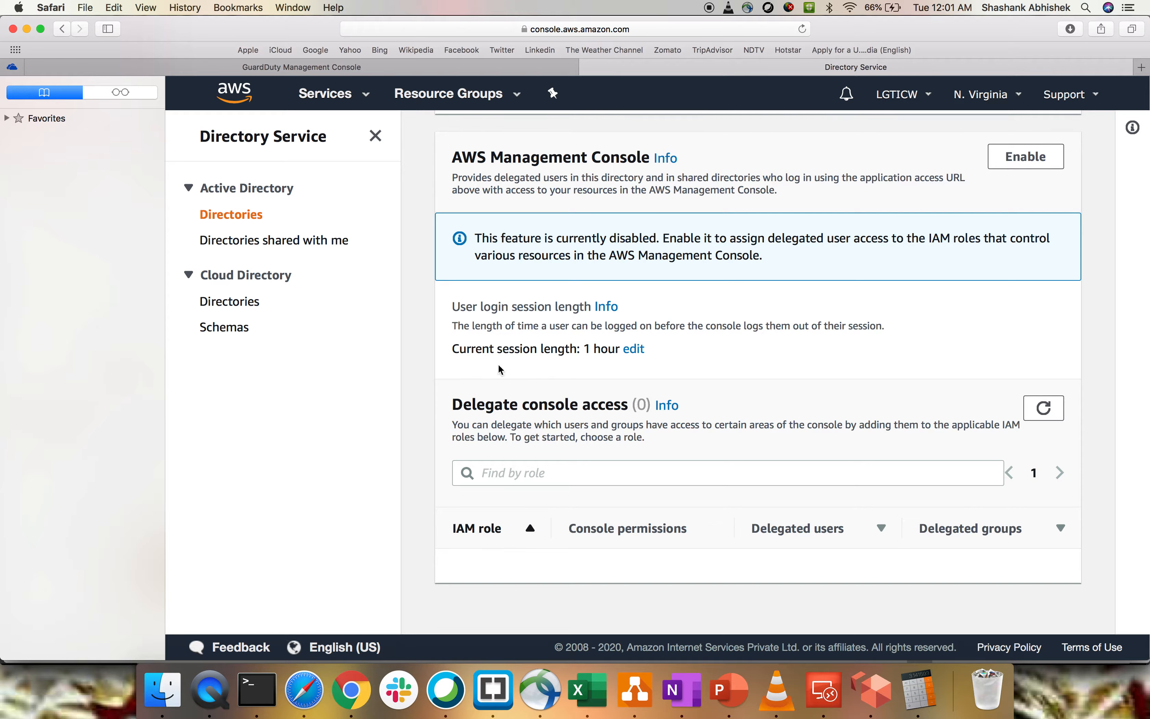
pyautogui.moveTo(503, 351); pyautogui.dragTo(570, 350)
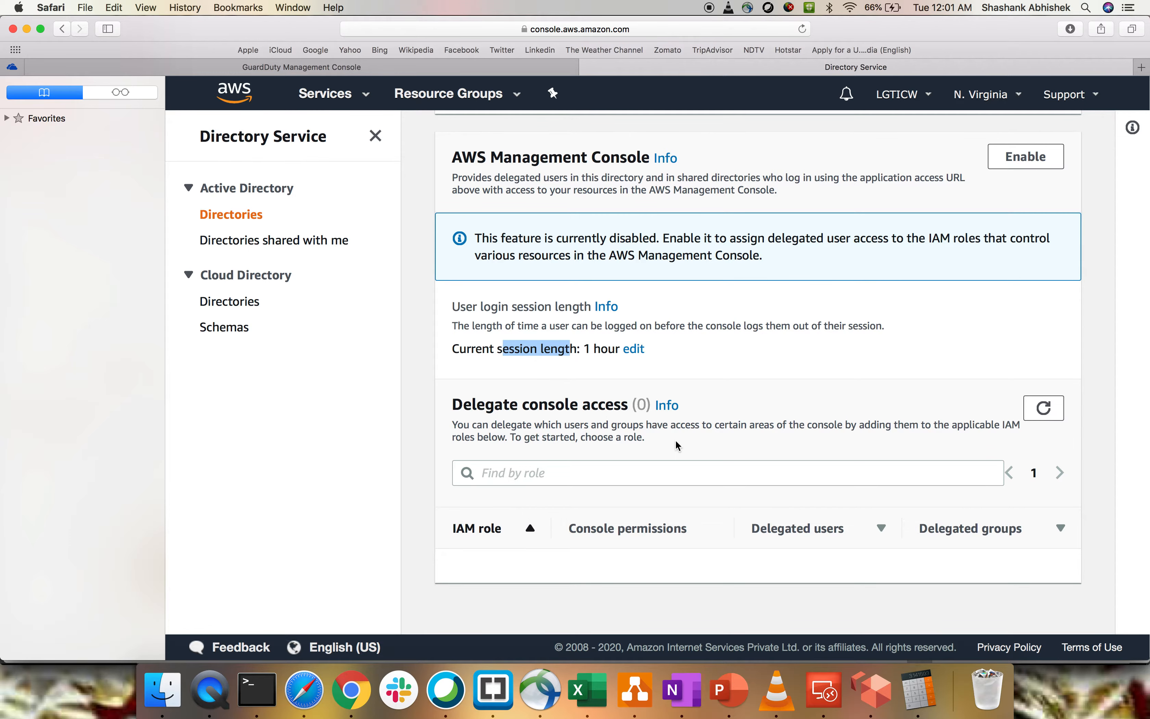
pyautogui.scroll(15, 676, 440)
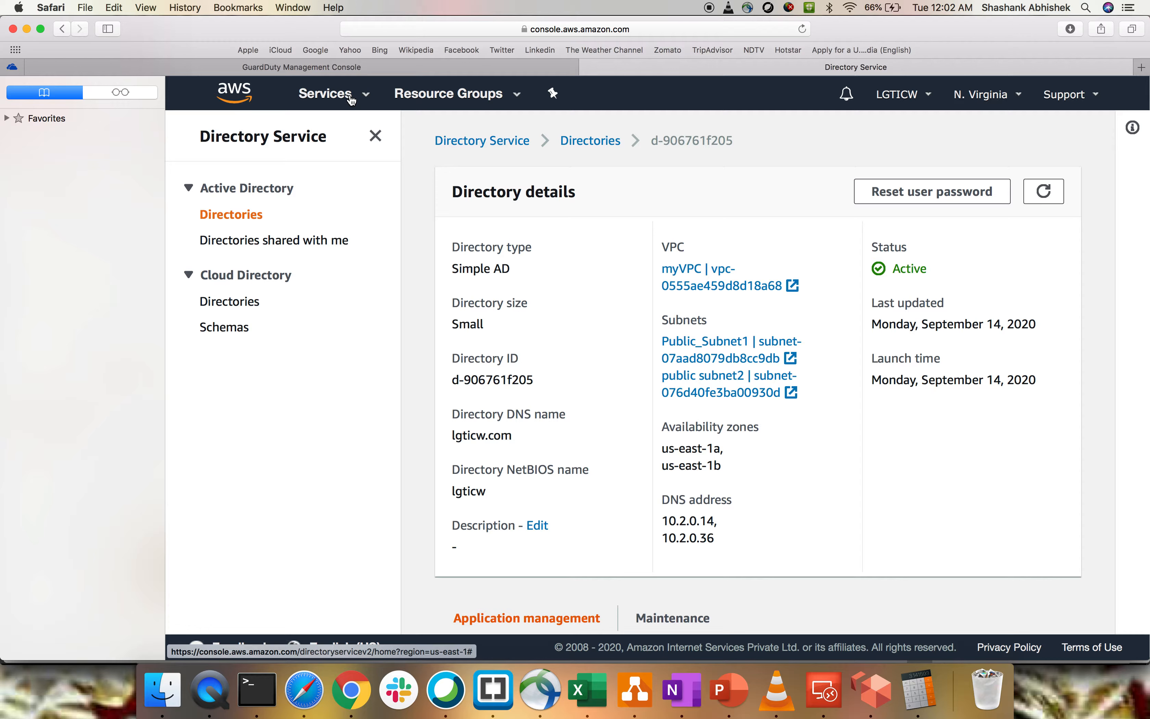
pyautogui.moveTo(463, 435); pyautogui.dragTo(543, 432)
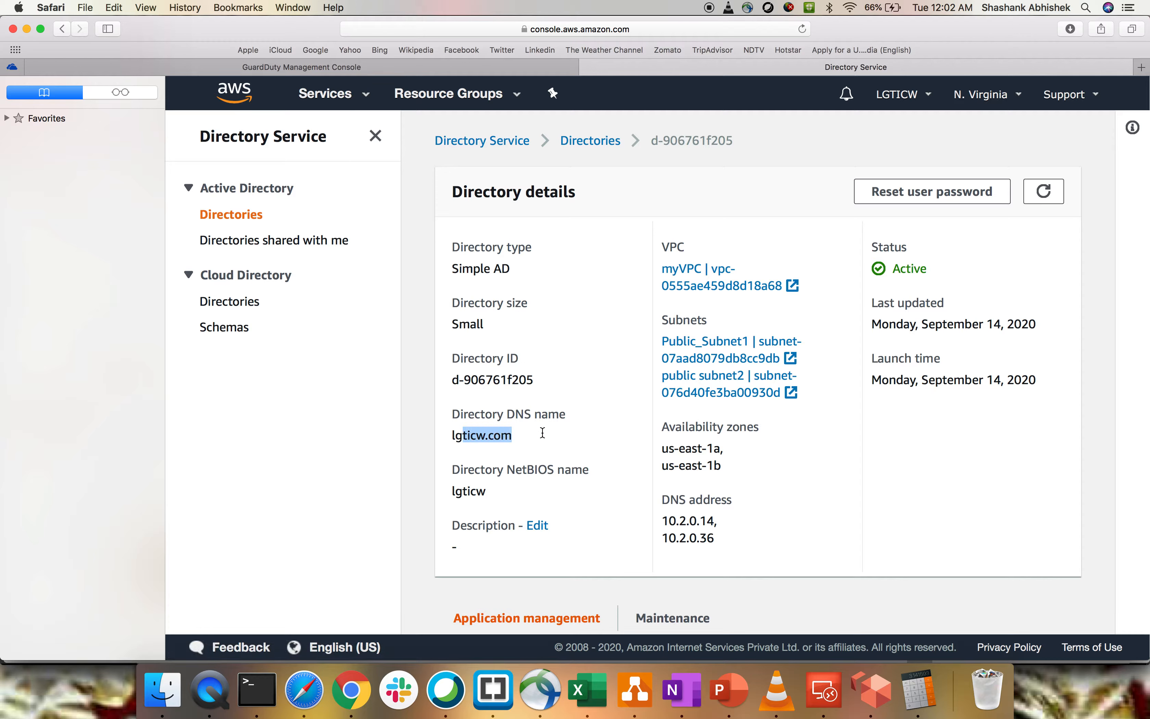
# - Open the EC2 console in a separate browser tab and switch to it
pyautogui.click(349, 100)
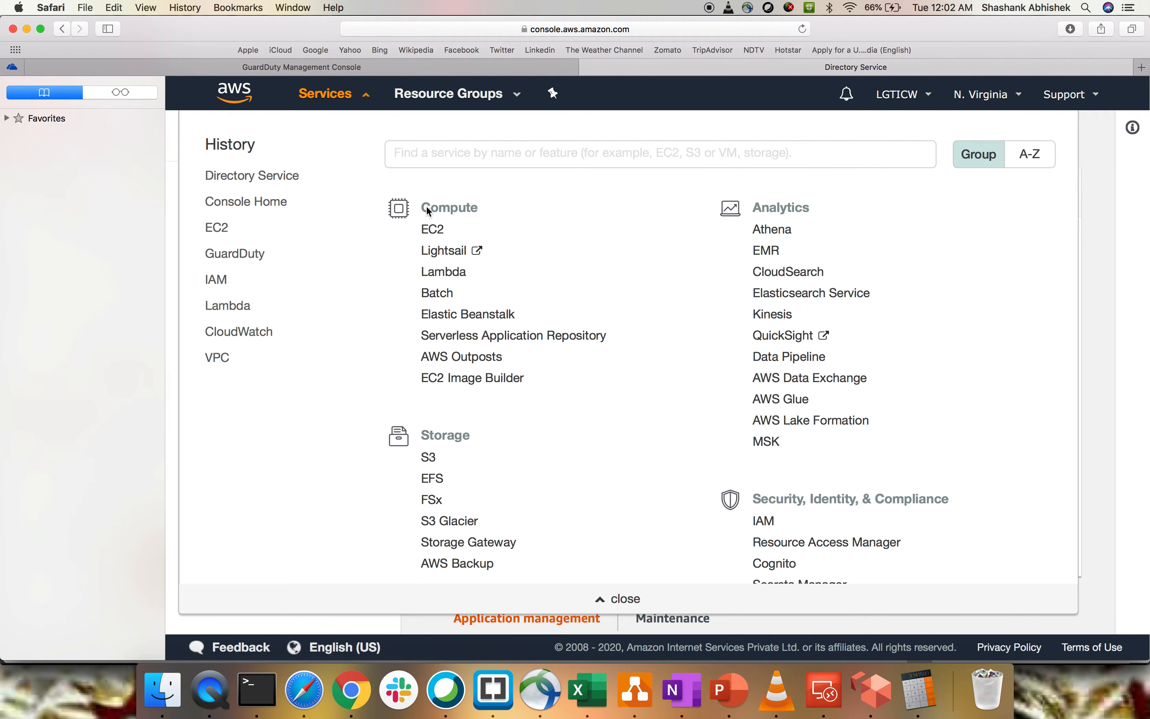
pyautogui.click(434, 230)
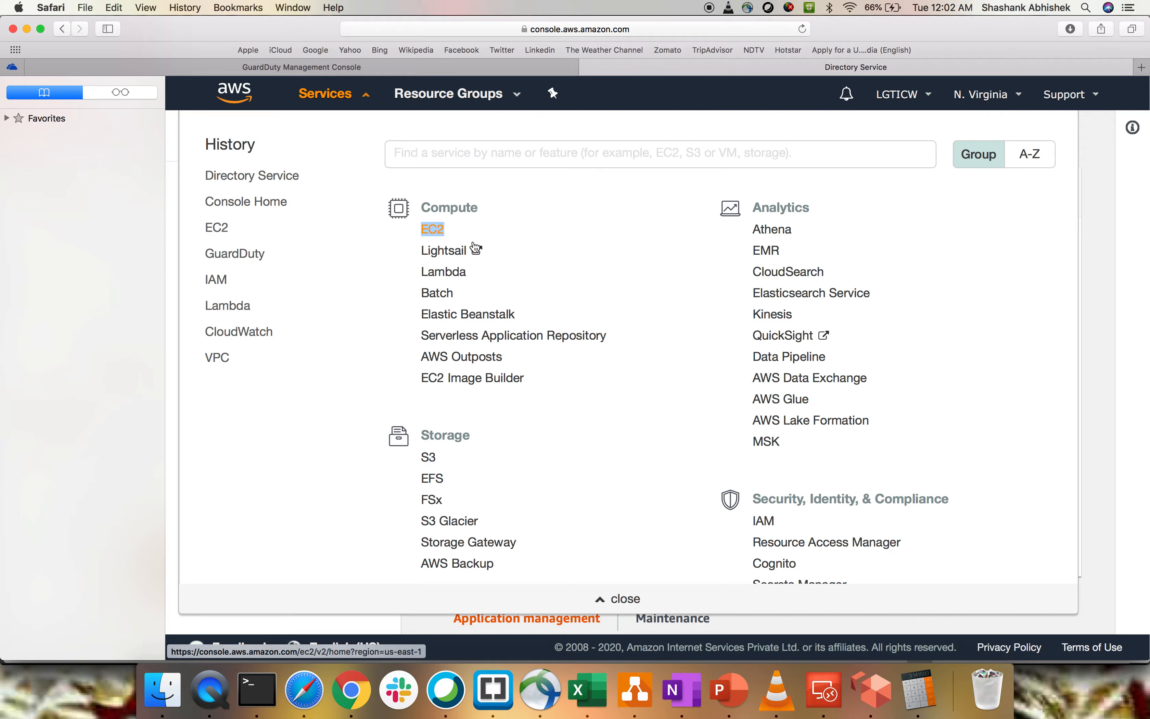
pyautogui.rightClick(434, 230)
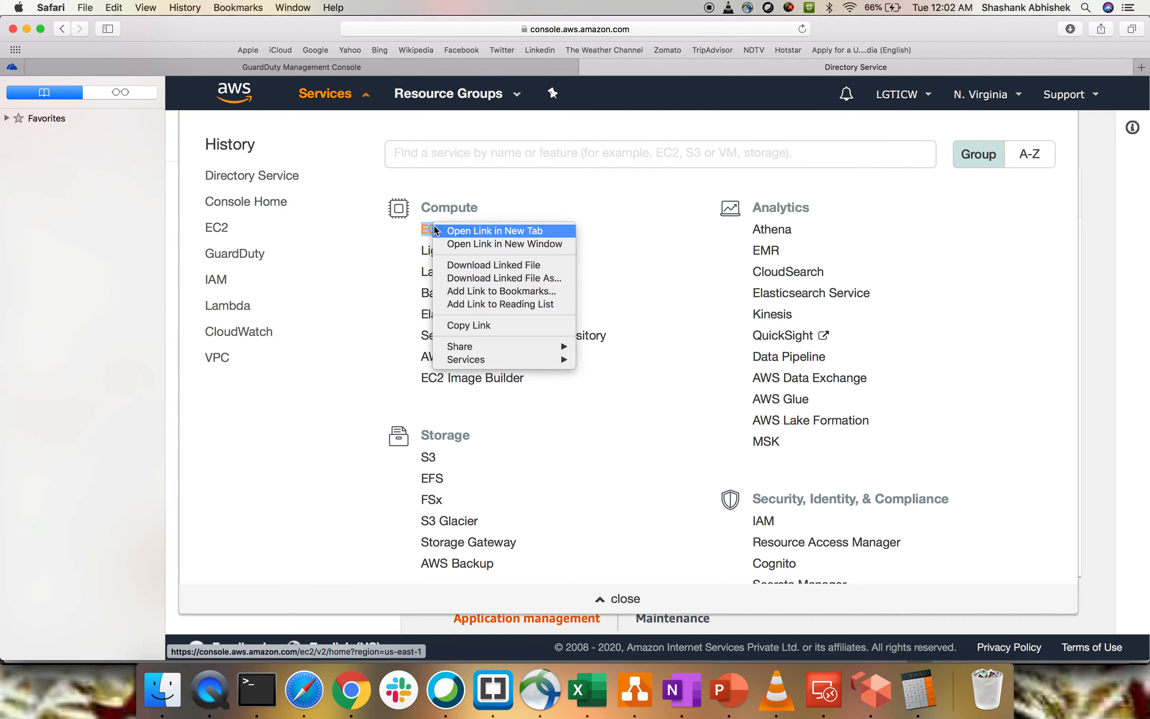
pyautogui.click(466, 230)
pyautogui.click(339, 99)
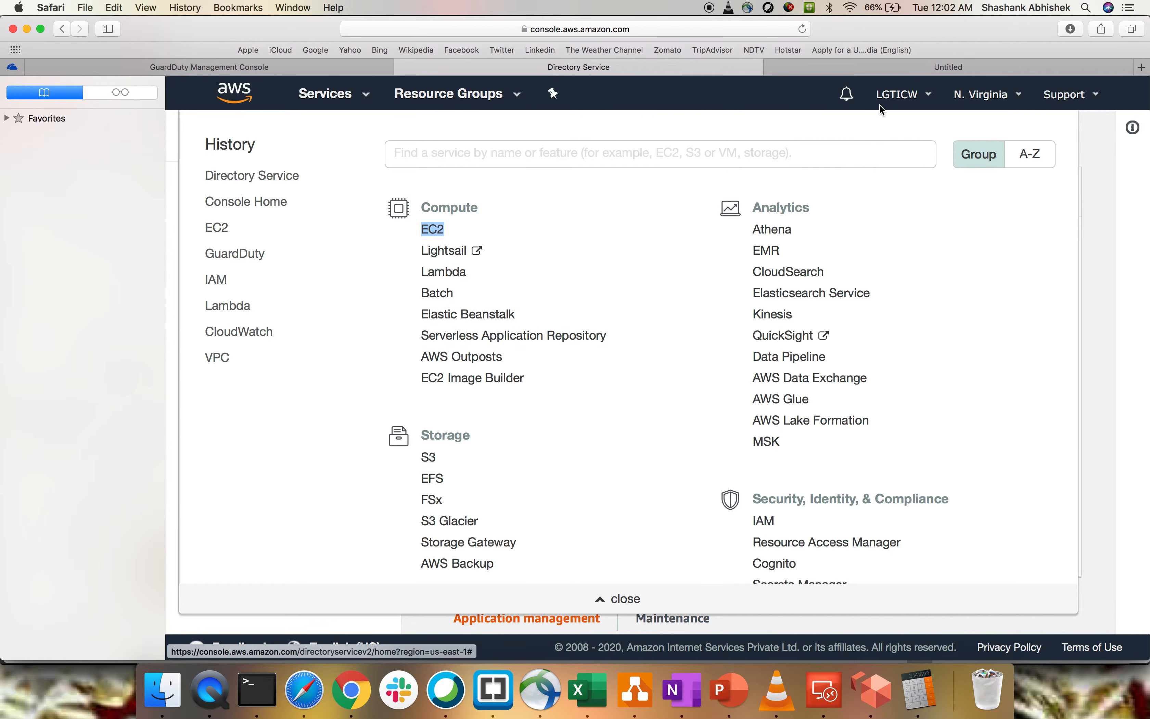
pyautogui.click(921, 68)
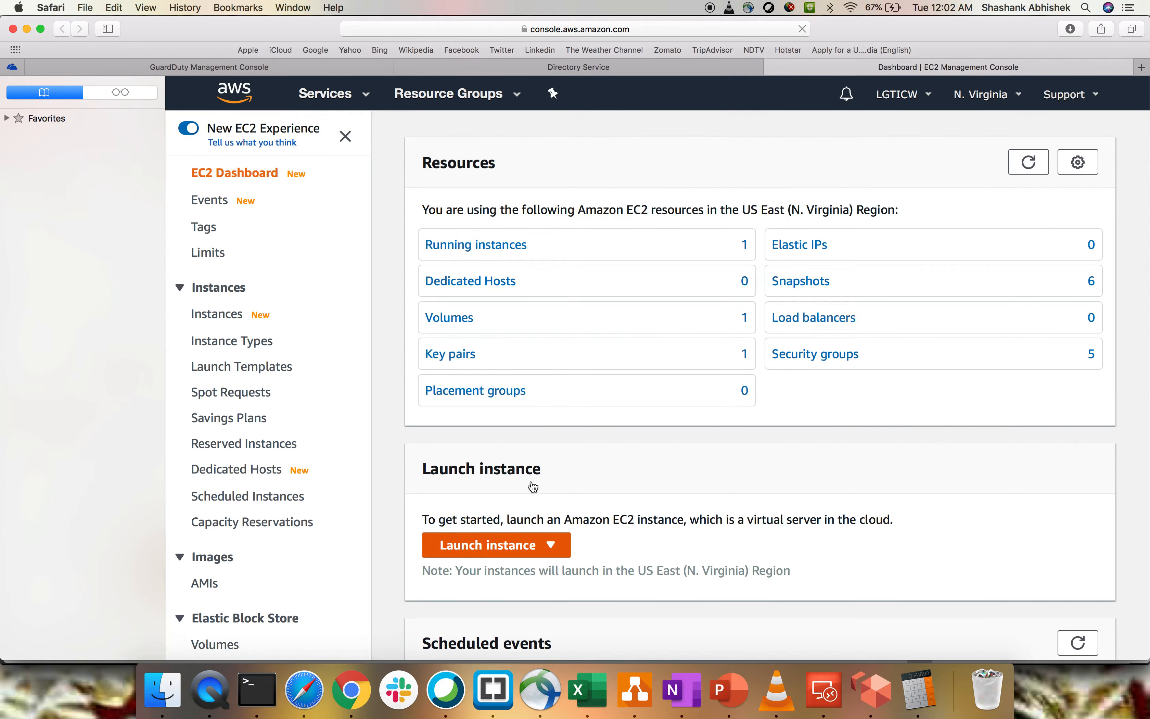
# - Start launching an EC2 instance and choose the free-tier Microsoft Windows Server 2019 Base image
pyautogui.click(517, 552)
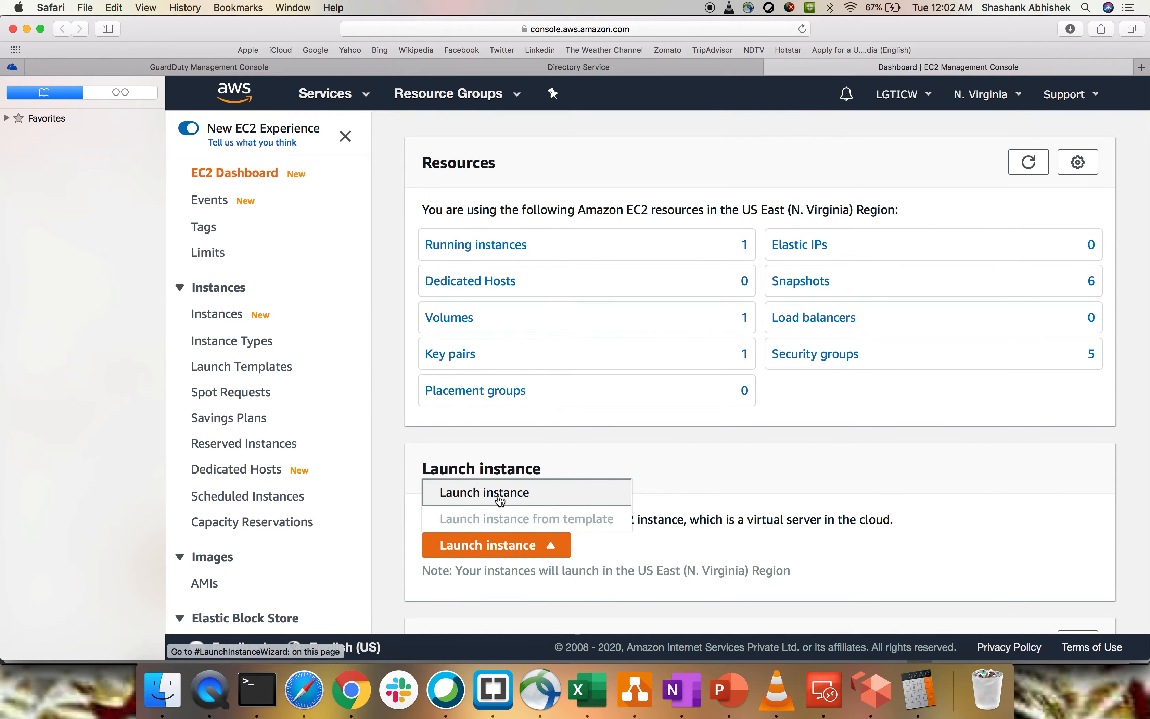
pyautogui.click(500, 498)
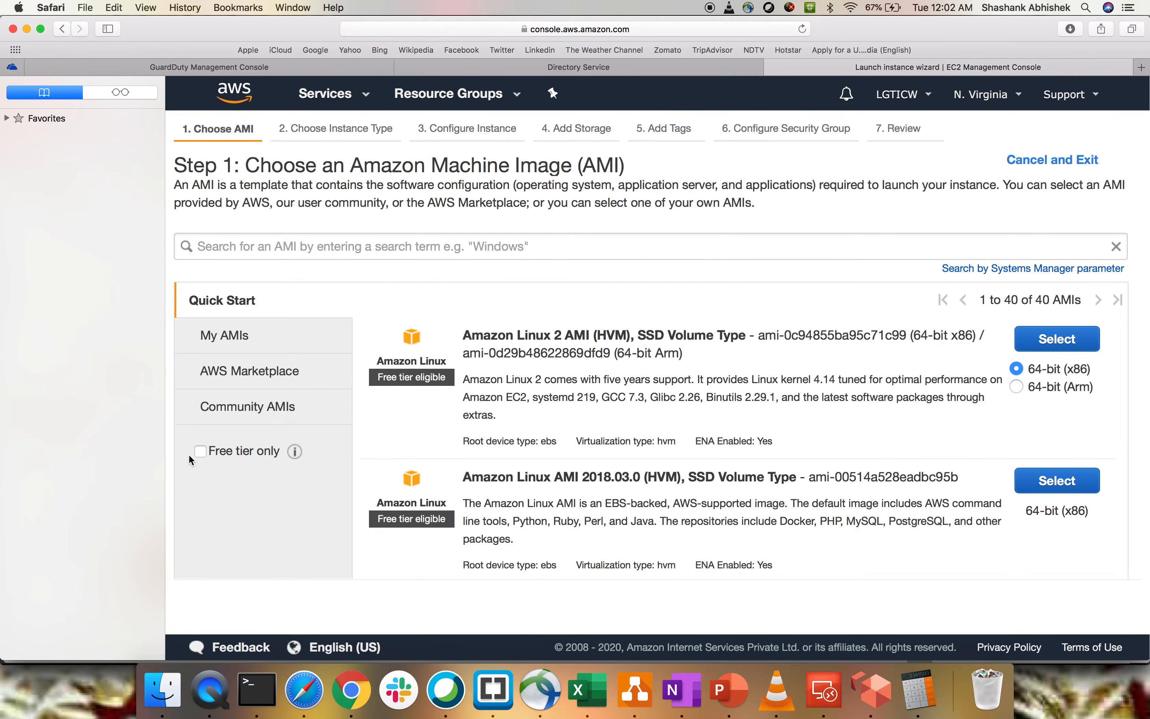
pyautogui.click(200, 451)
pyautogui.scroll(-2, 786, 446)
pyautogui.scroll(-15, 785, 446)
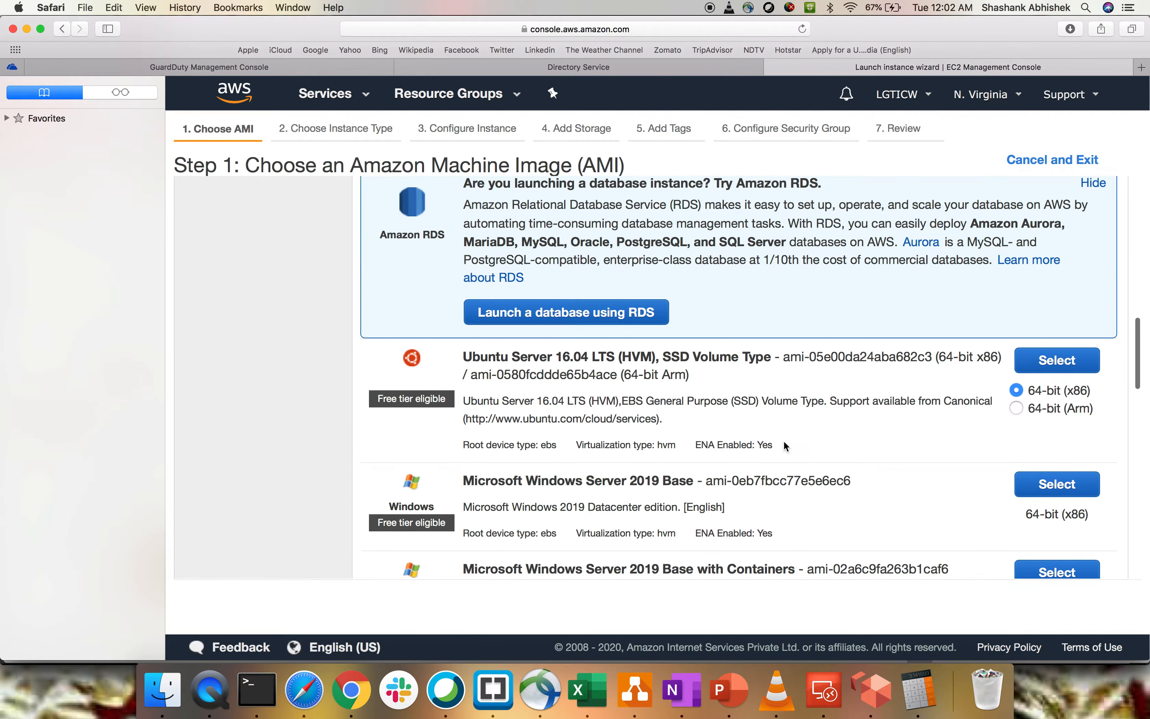
pyautogui.click(1040, 486)
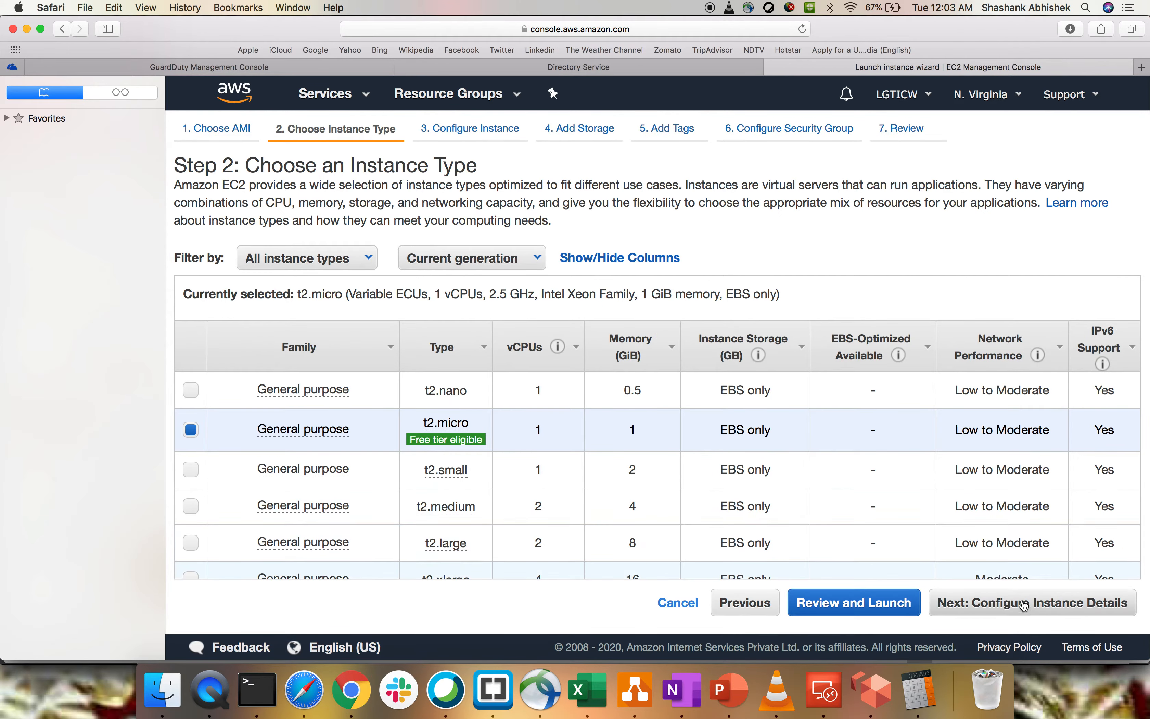
# - Accept the t2.micro instance type, place the instance in myVPC with public subnet2, and enable auto-assignment of a public IP
pyautogui.click(1024, 603)
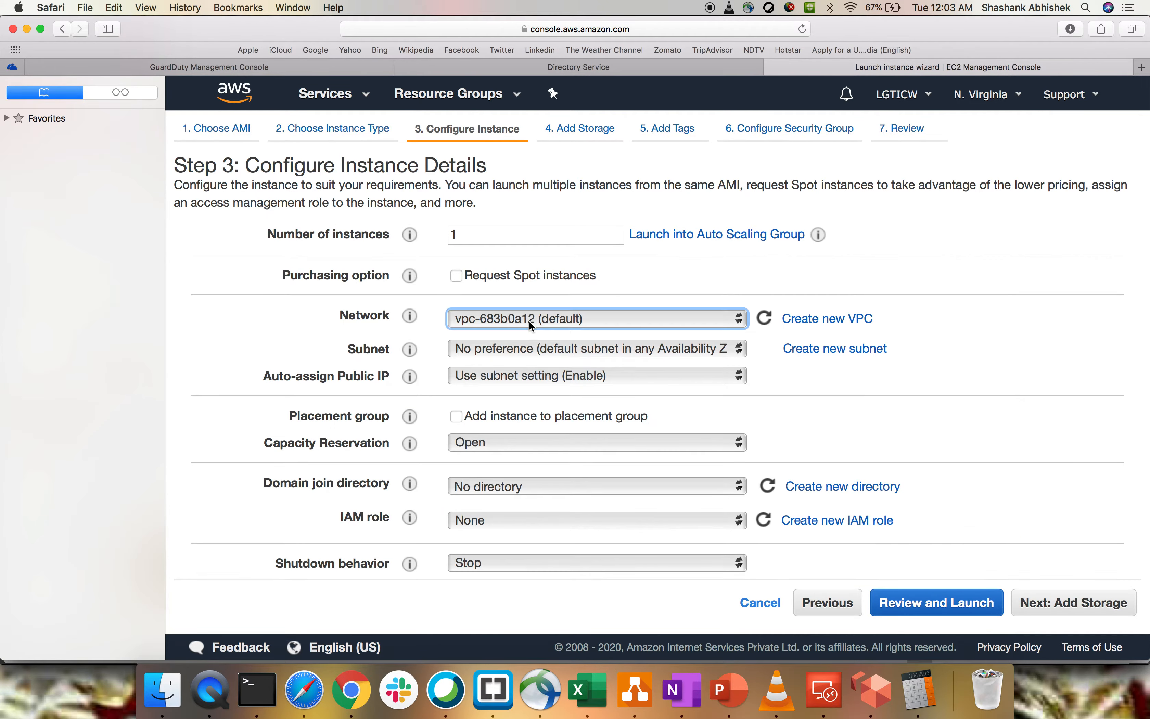
pyautogui.click(542, 323)
pyautogui.click(547, 305)
pyautogui.click(570, 393)
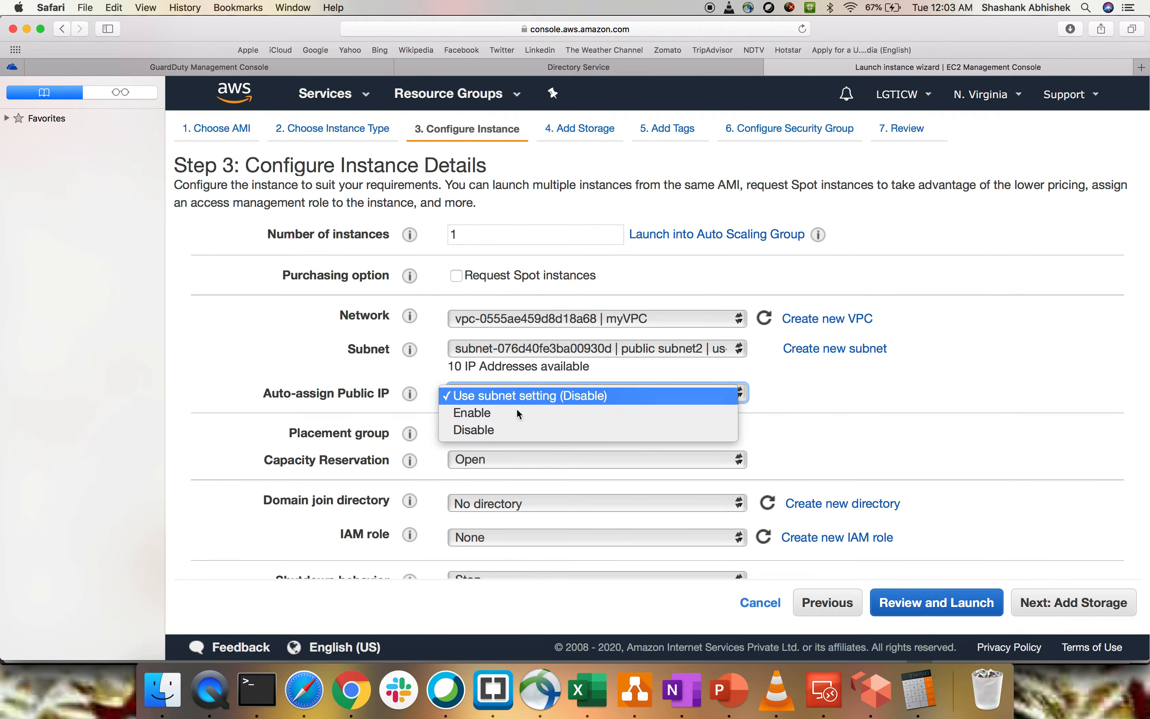
pyautogui.click(518, 412)
# - Look at the directories offered for domain join and the IAM role setting in the instance details
pyautogui.scroll(-1, 919, 442)
pyautogui.scroll(-4, 919, 442)
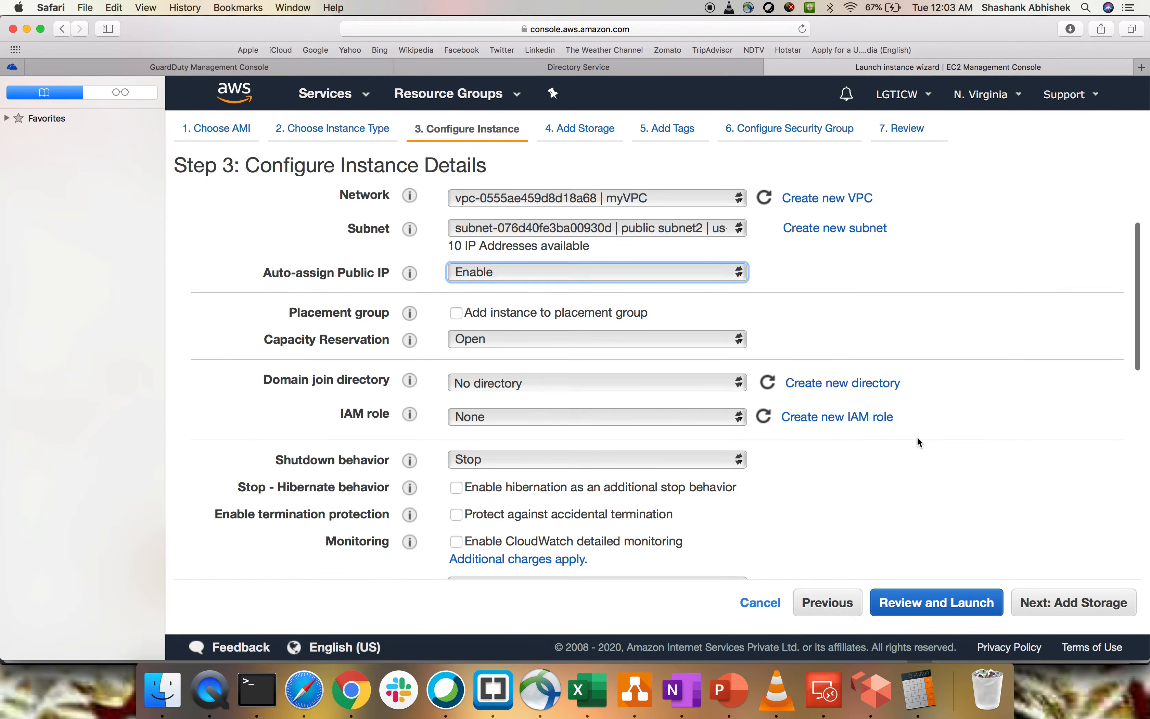
pyautogui.click(515, 384)
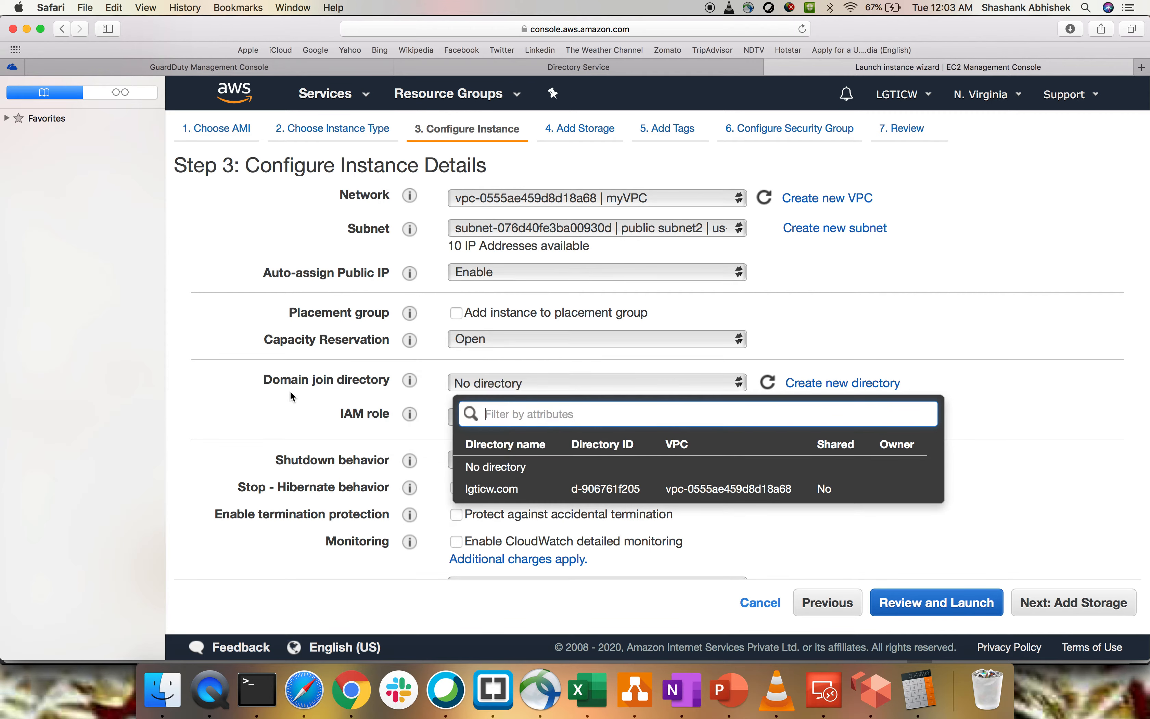
pyautogui.moveTo(280, 381); pyautogui.dragTo(394, 415)
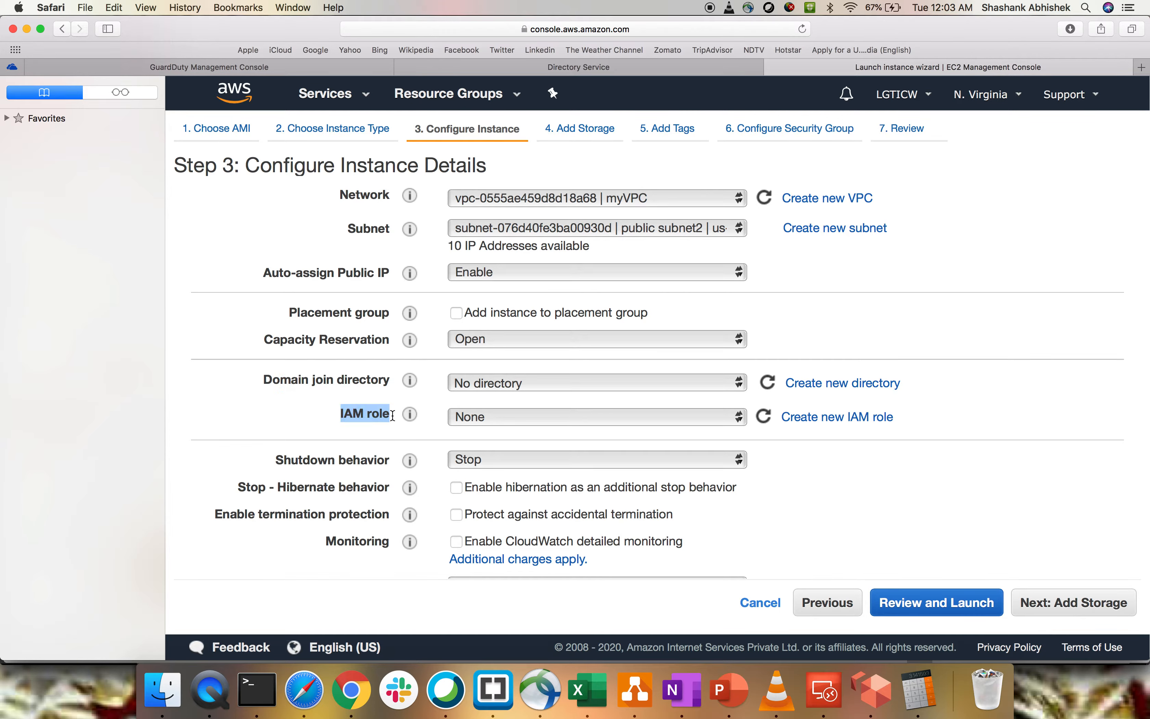
pyautogui.click(1012, 370)
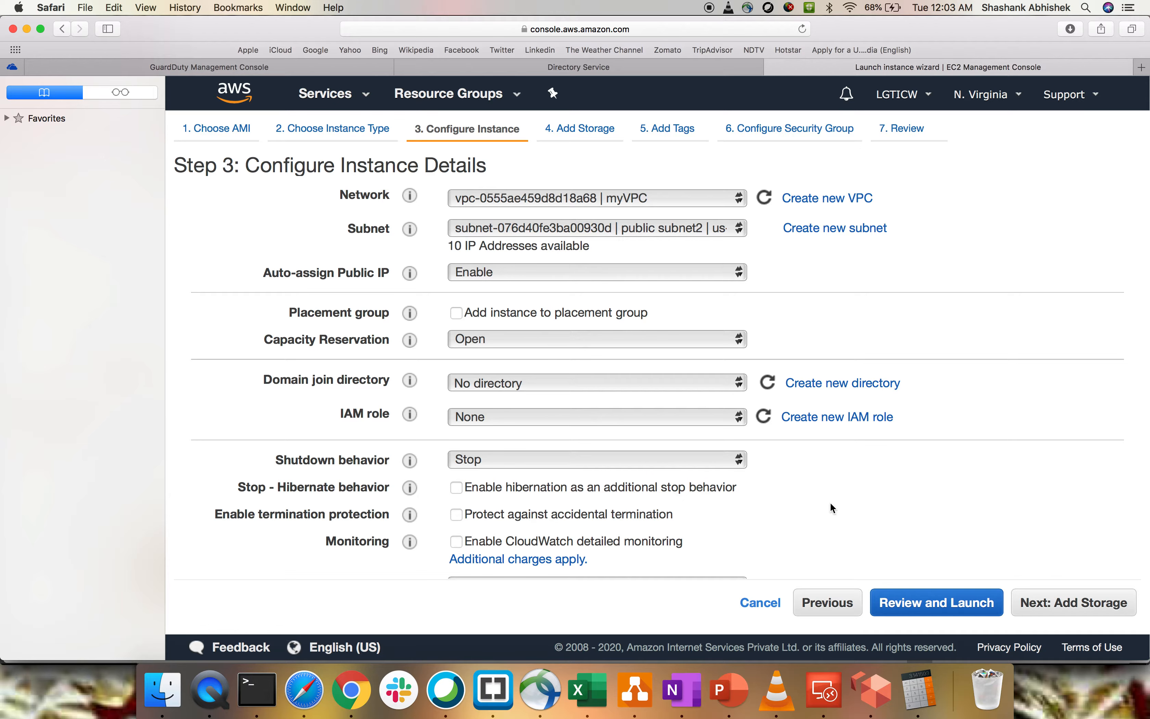
# - Accept the default storage, add a tag with key Name and value domaintest, and continue to the security group settings
pyautogui.click(1063, 611)
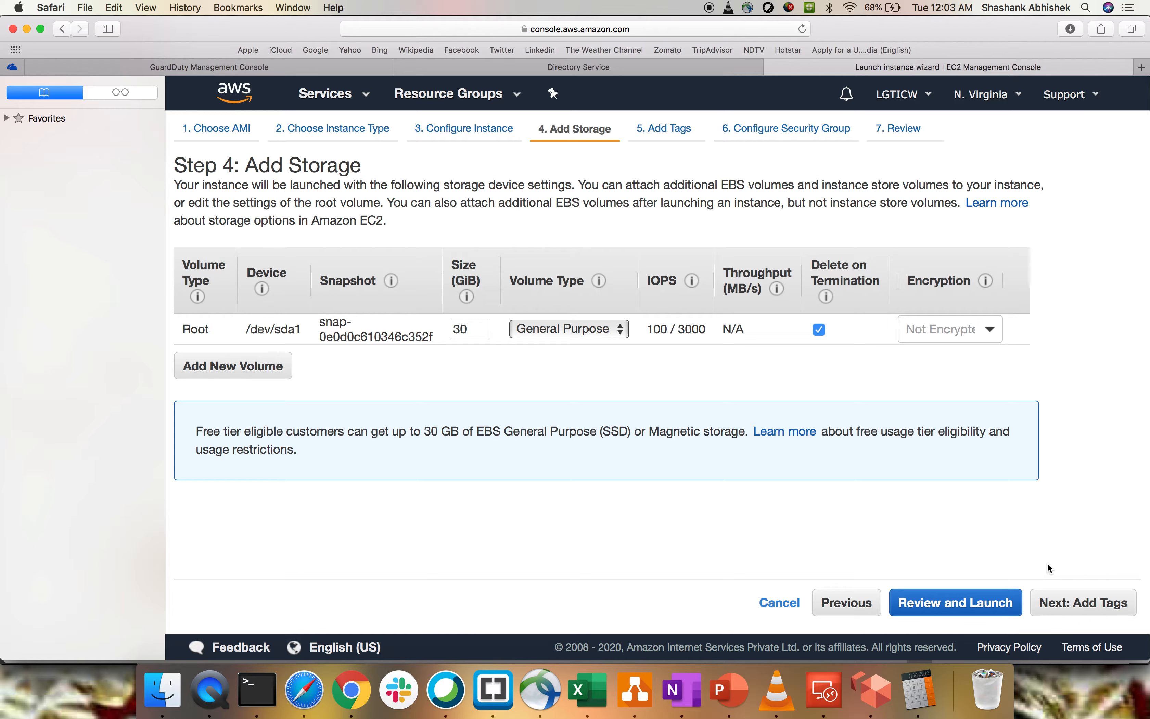
pyautogui.click(1088, 603)
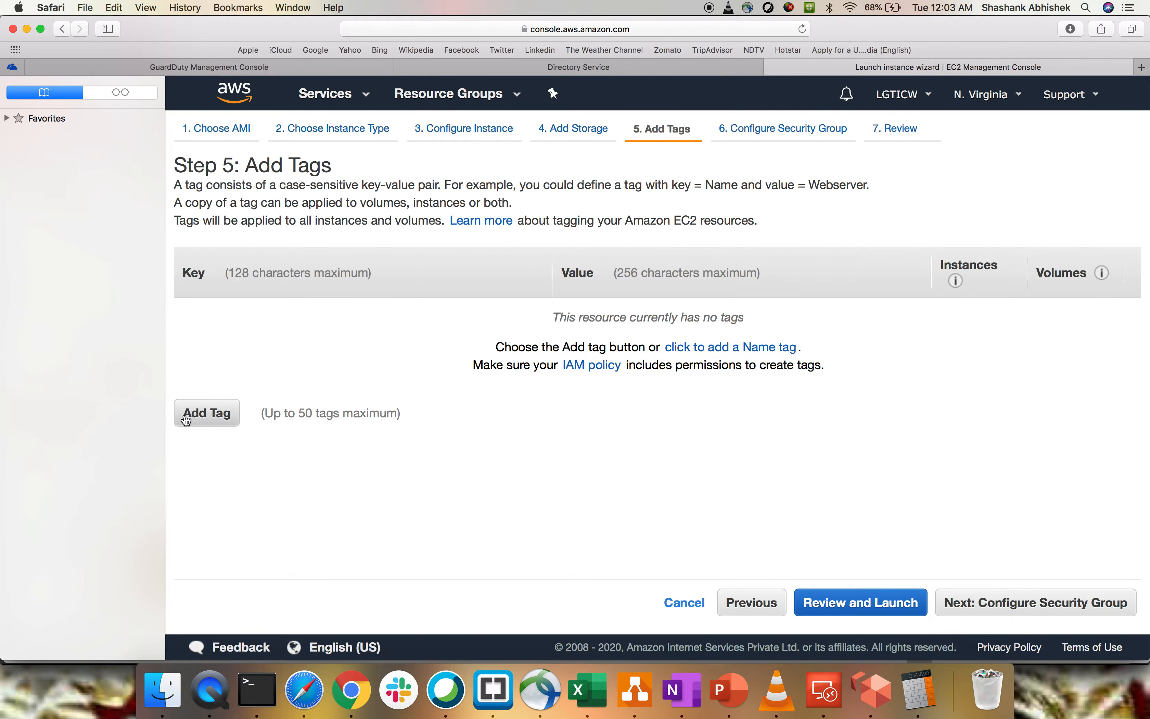
pyautogui.click(207, 413)
pyautogui.write('Name')
pyautogui.press('Tab')
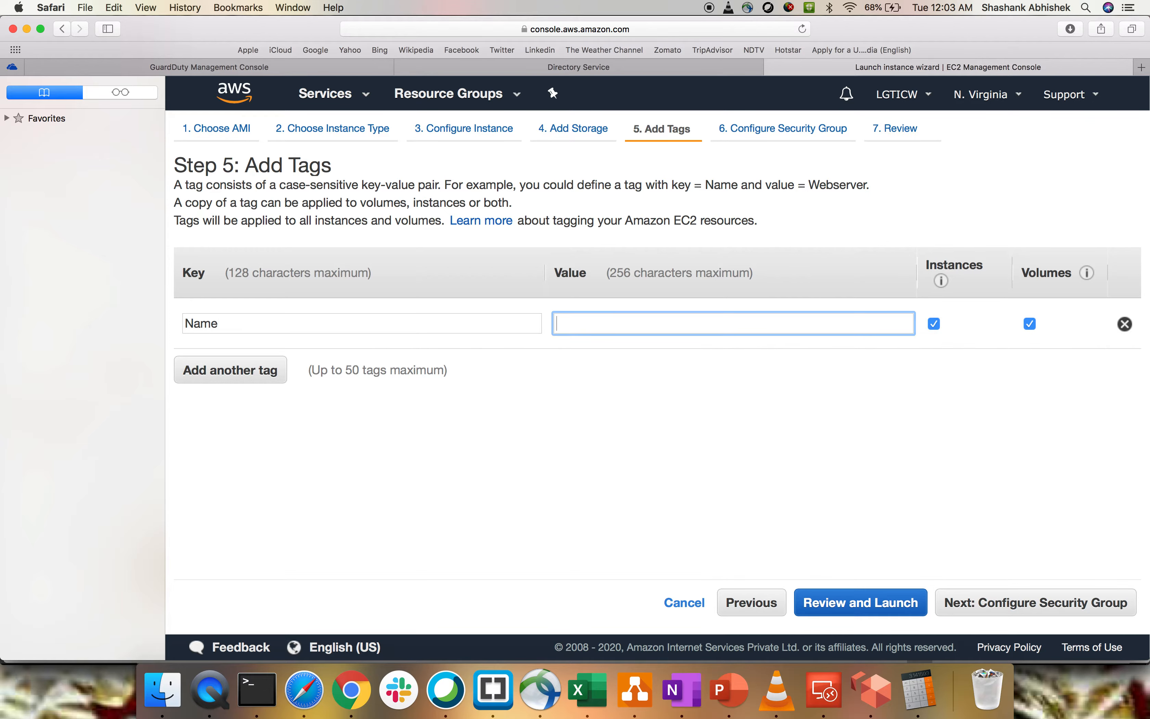
pyautogui.write('domaintest')
pyautogui.click(1007, 609)
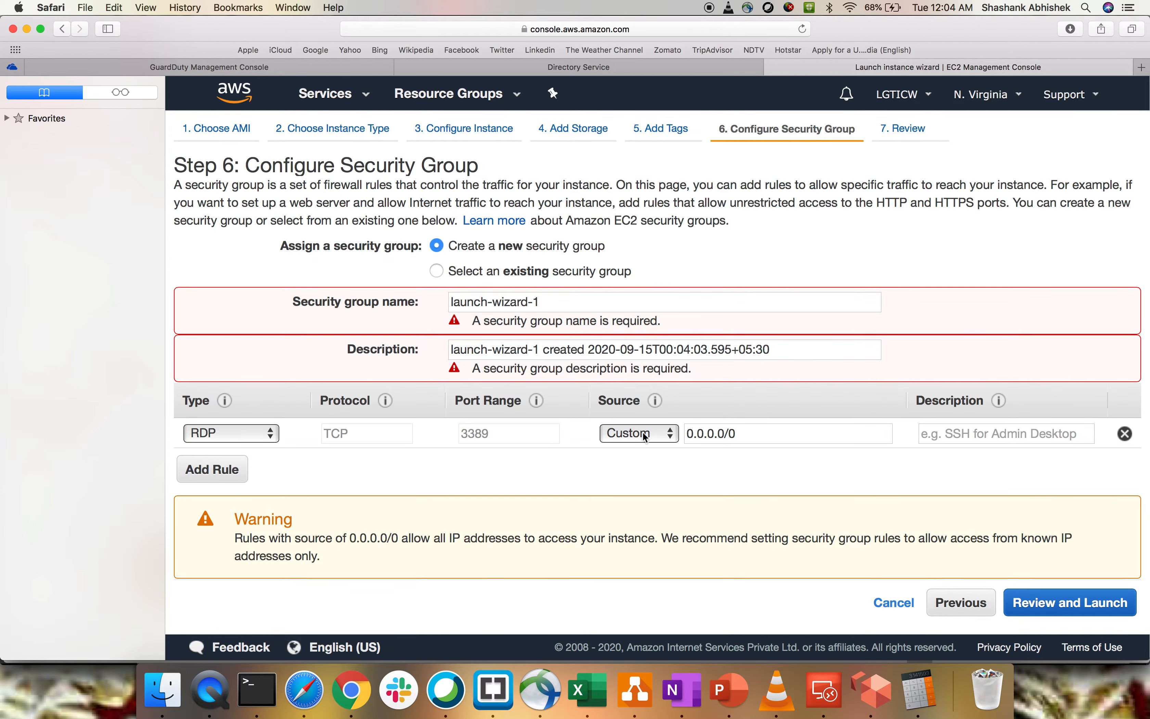
# - Assign the existing RD security group to the instance and continue to the launch review
pyautogui.click(471, 276)
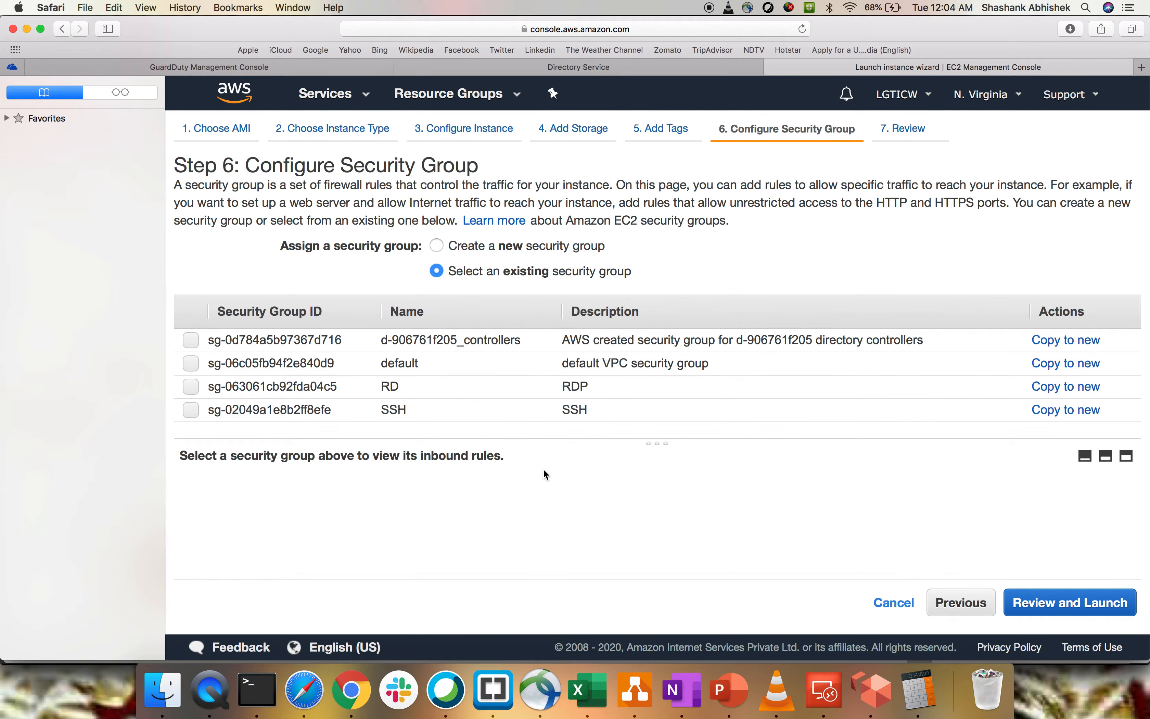
pyautogui.click(314, 386)
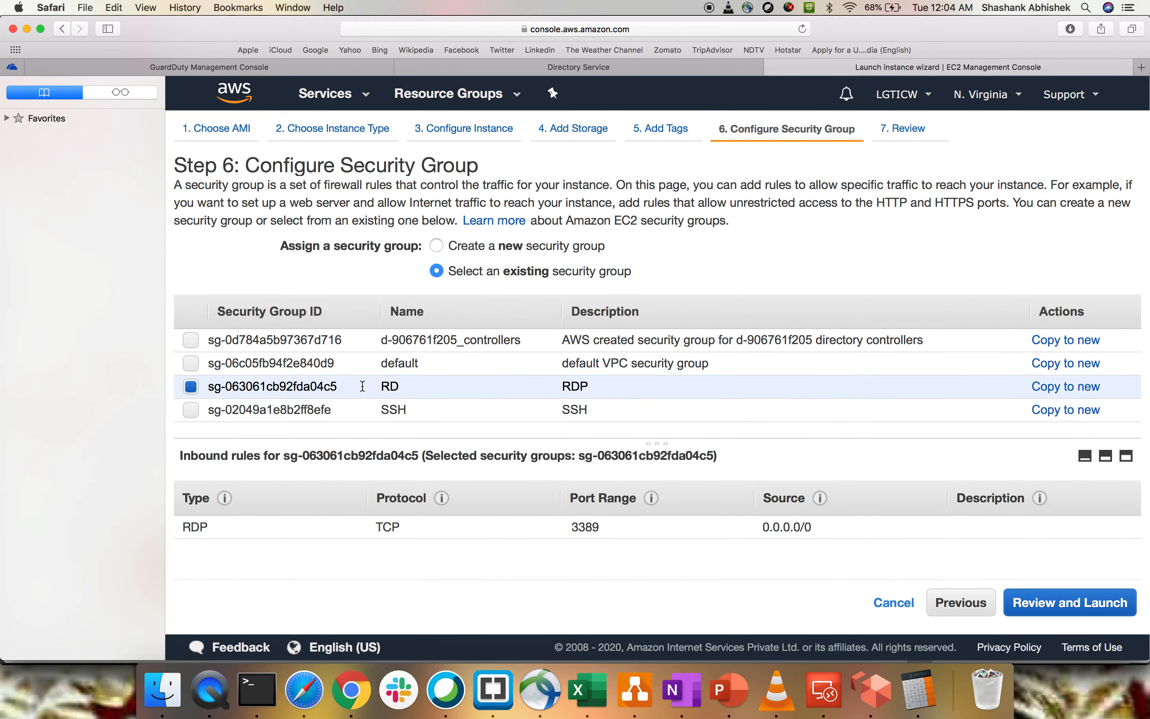
pyautogui.click(1128, 602)
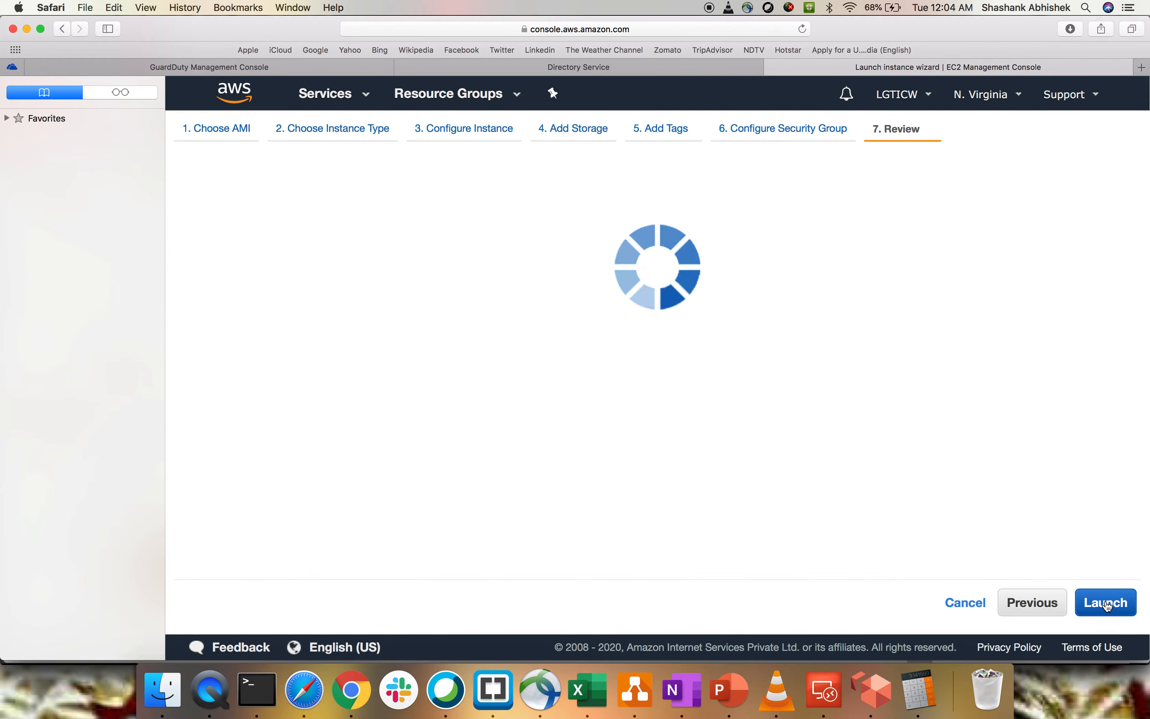
# - Launch the instance with the existing lgticw key pair, acknowledging access to its private key file
pyautogui.click(1108, 604)
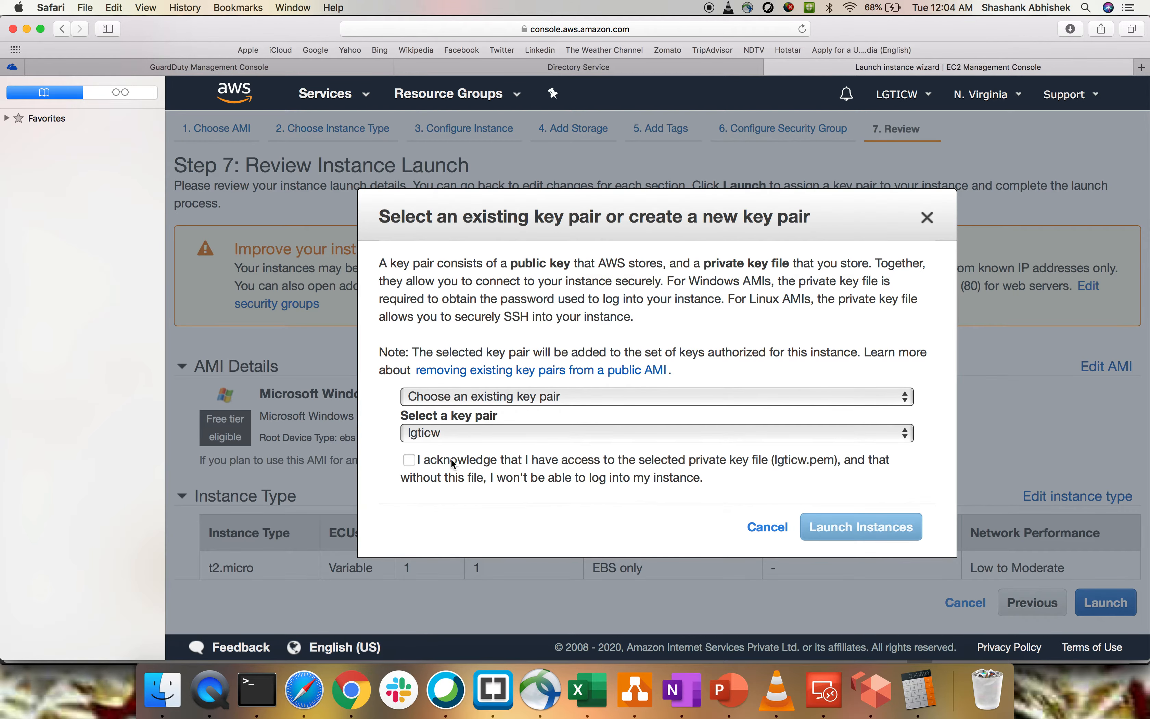
pyautogui.click(412, 461)
pyautogui.click(860, 527)
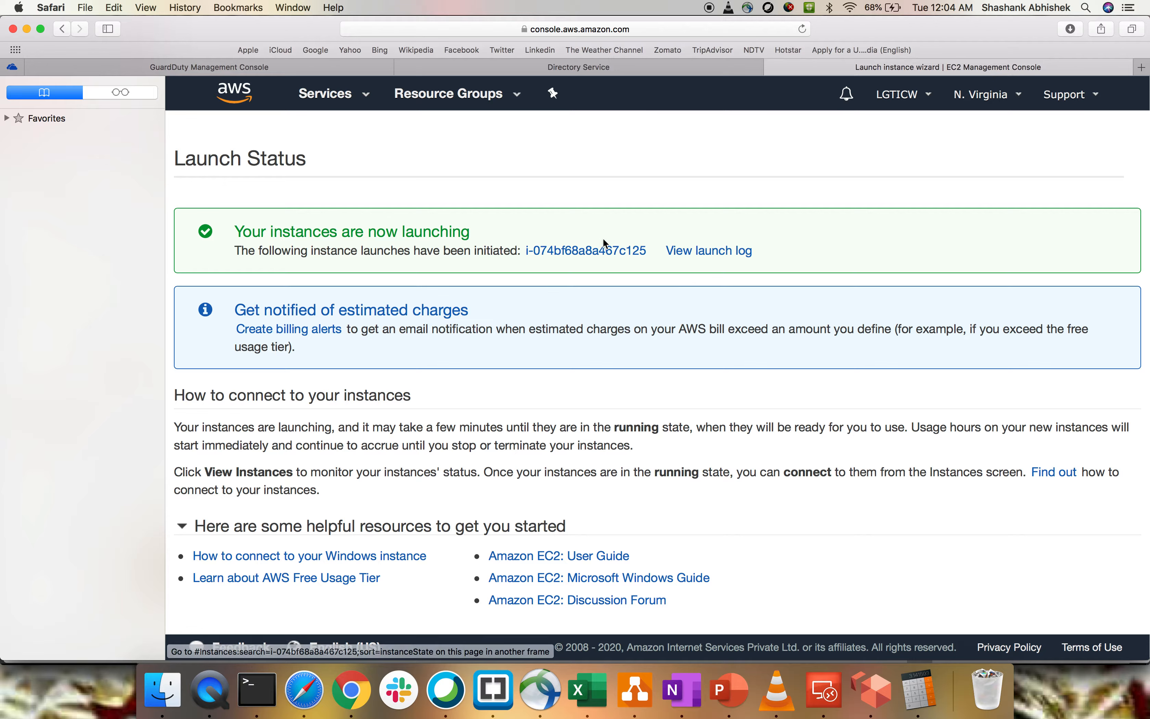
# - Open the new instance in the instances list and switch to Microsoft Remote Desktop to connect to the domaintest server
pyautogui.click(592, 260)
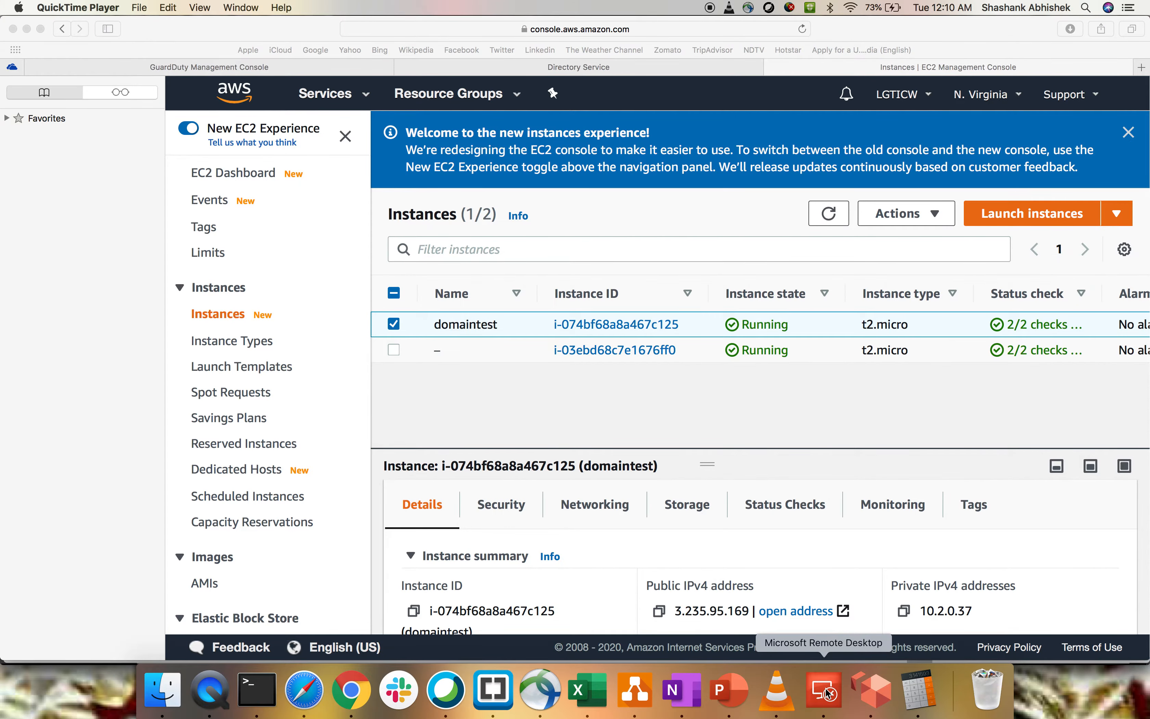
pyautogui.click(827, 692)
pyautogui.doubleClick(774, 256)
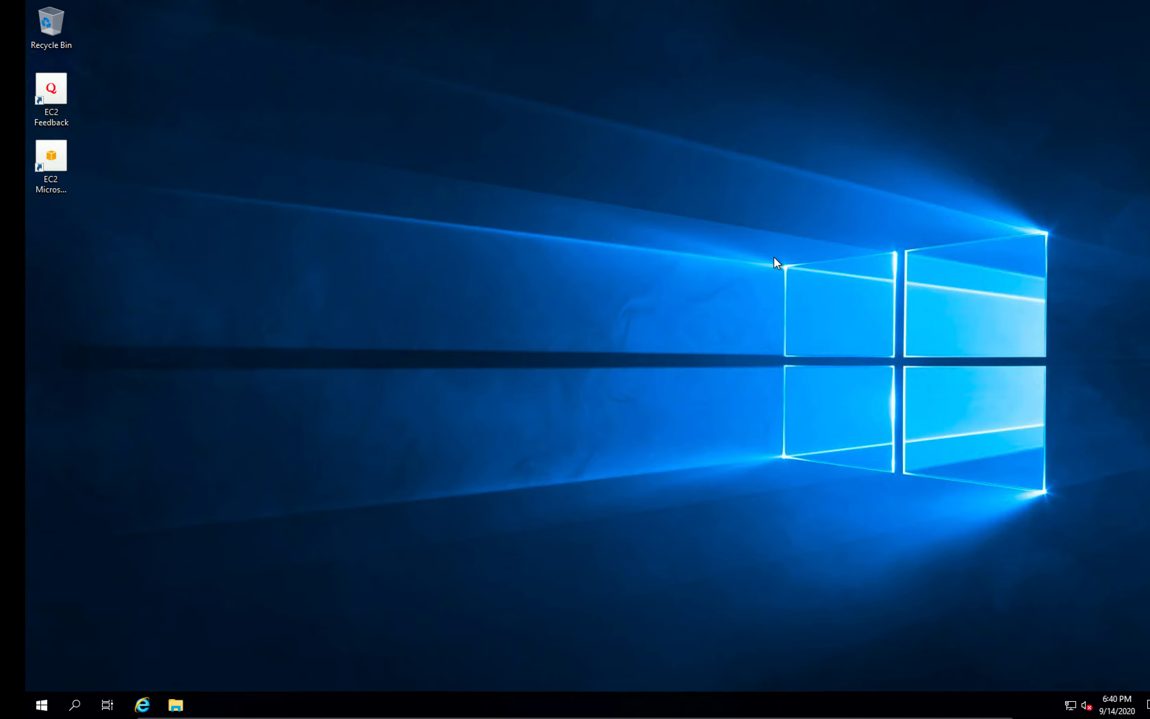
# - Open Server Manager, dismiss the Windows Admin Center notice and show the local server's properties
pyautogui.press('super')
pyautogui.click(256, 339)
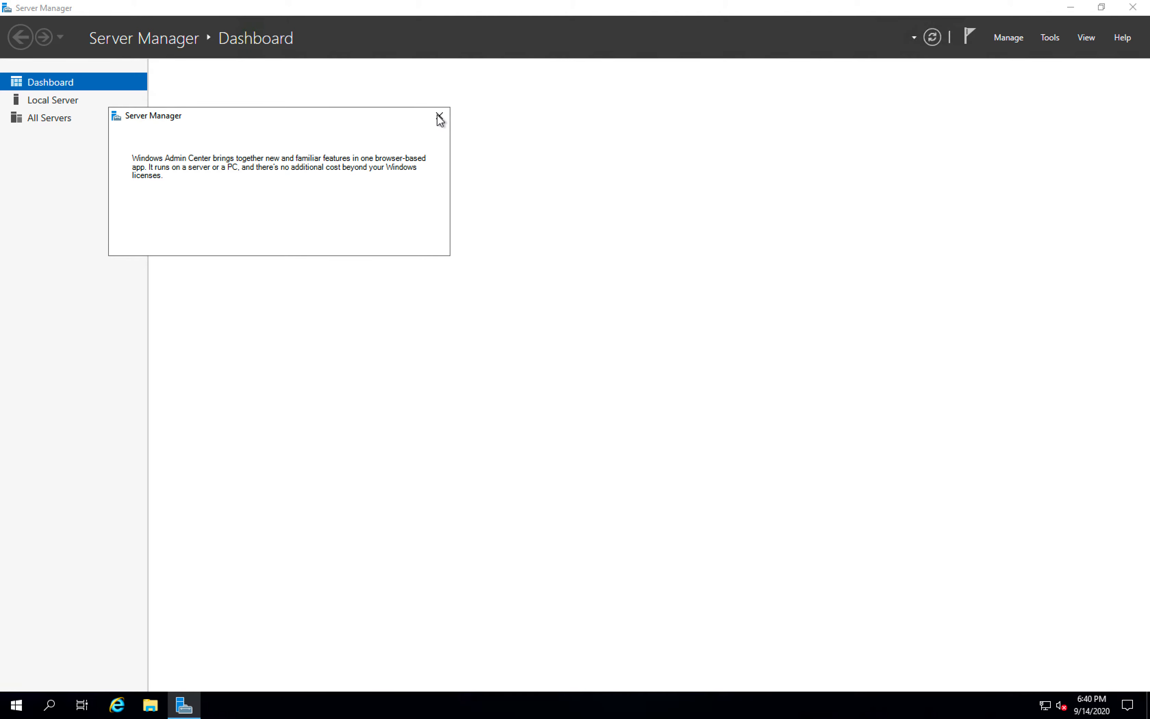
pyautogui.click(439, 115)
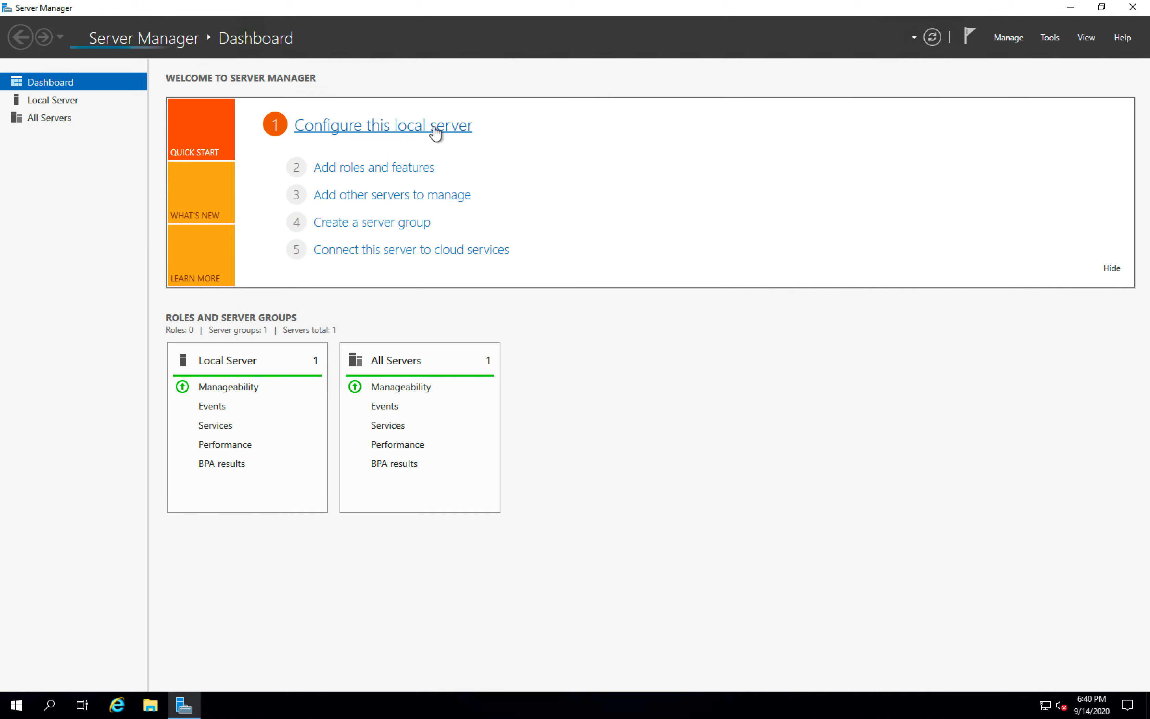
pyautogui.click(61, 100)
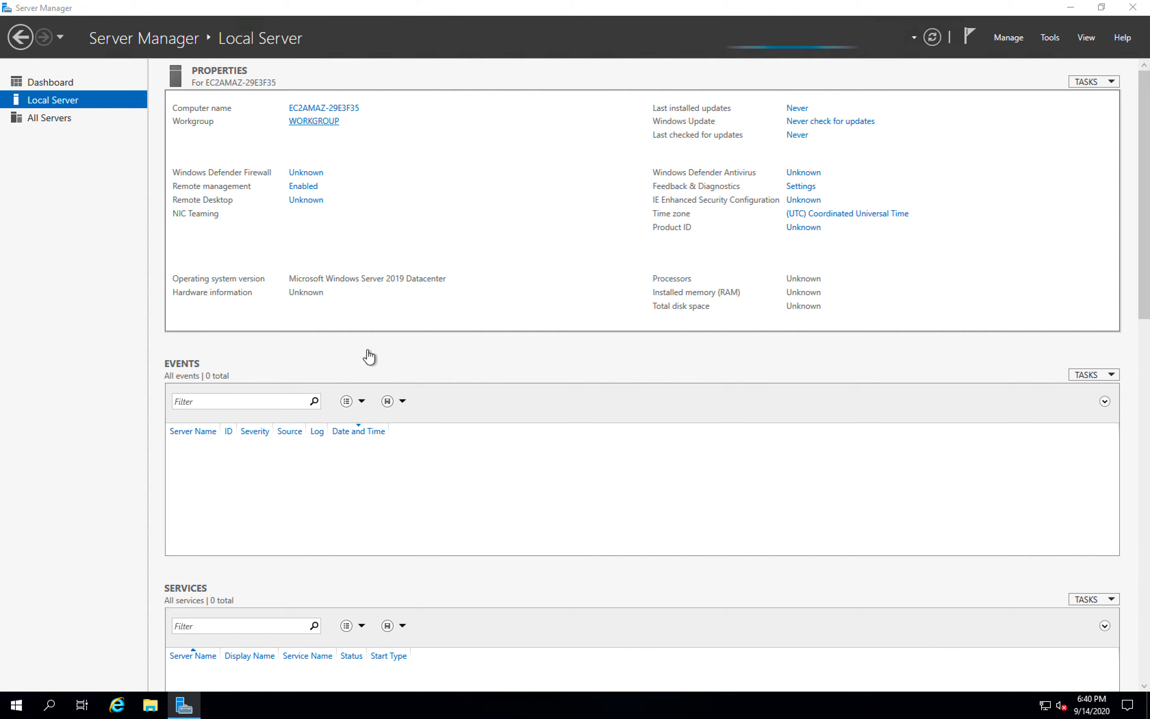
# - Change the server's membership from workgroup to domain, enter lgticw.com as the domain, and try to join it
pyautogui.click(333, 122)
pyautogui.click(376, 310)
pyautogui.click(185, 337)
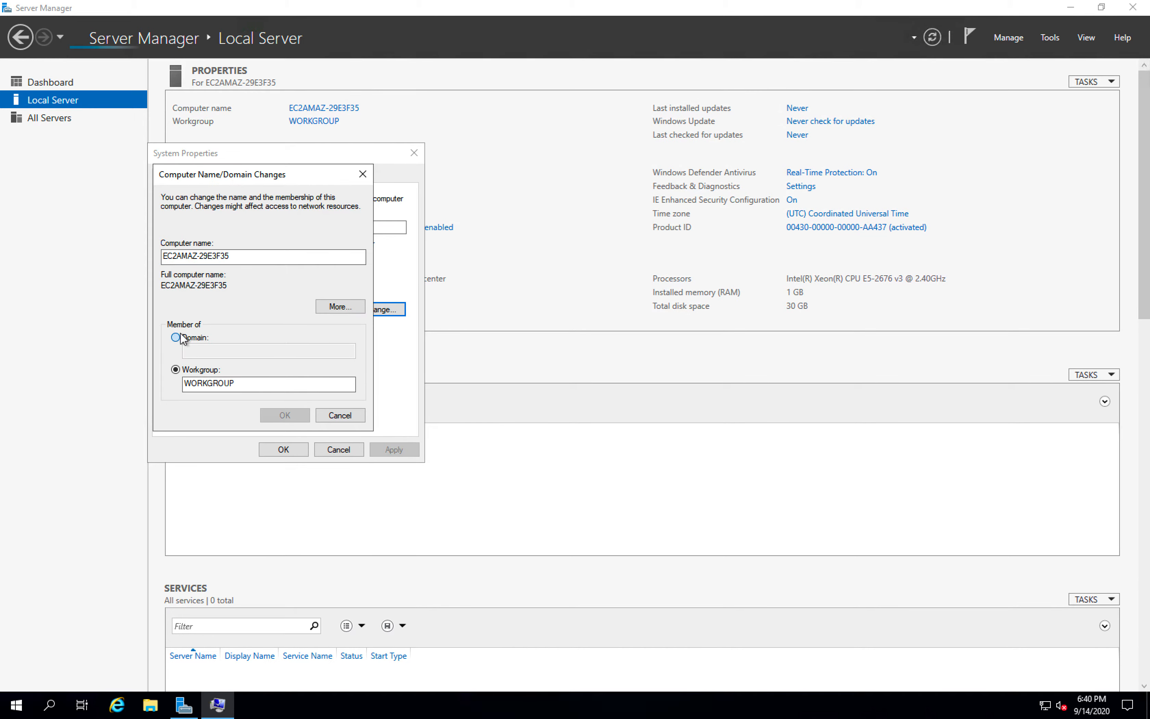
pyautogui.click(211, 352)
pyautogui.write('l')
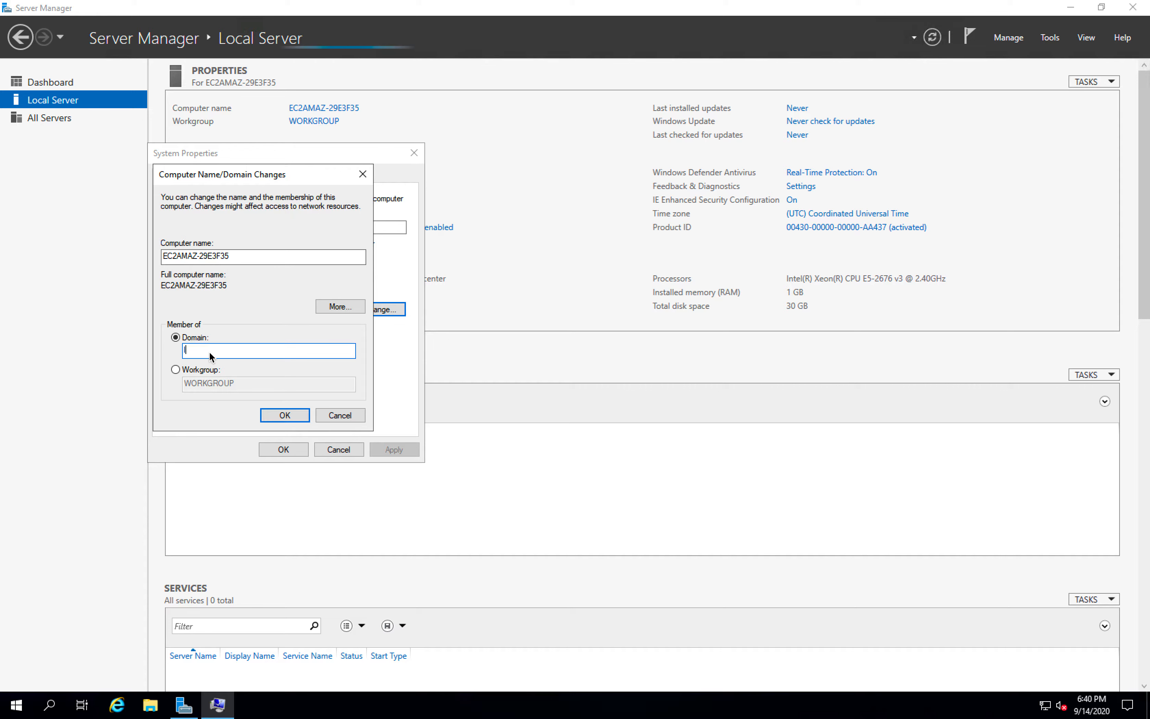
pyautogui.write('gtice')
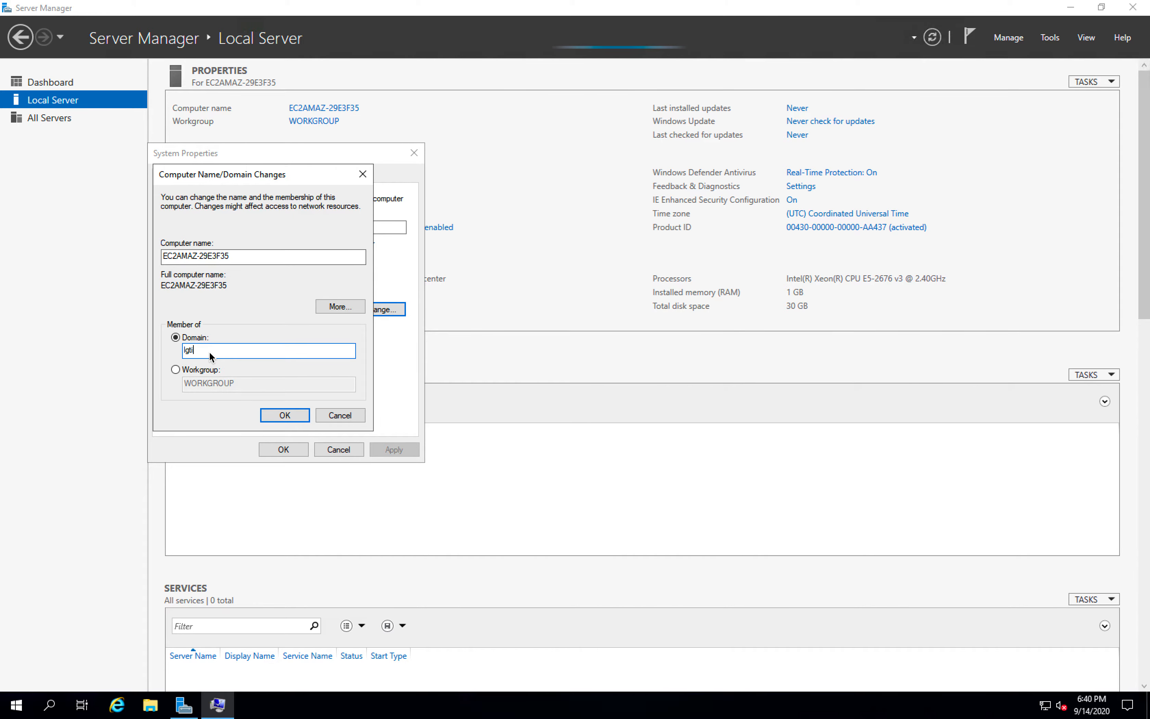
pyautogui.press('BackSpace')
pyautogui.write('w.com')
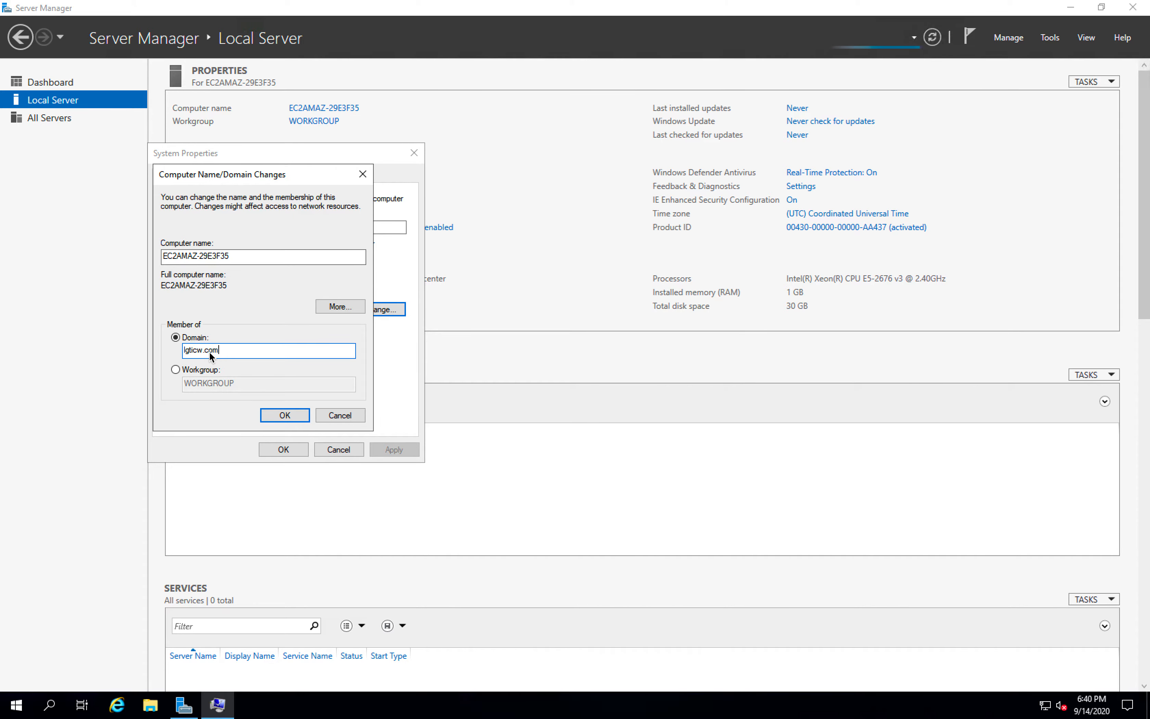
pyautogui.click(281, 421)
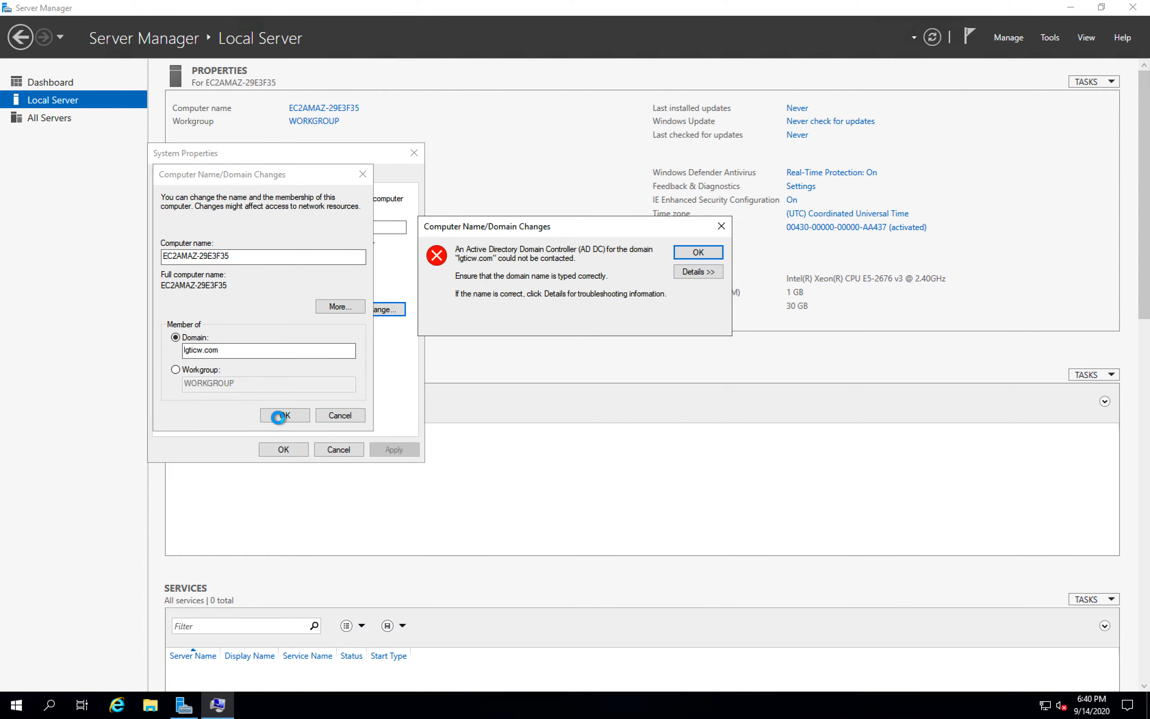
pyautogui.click(699, 252)
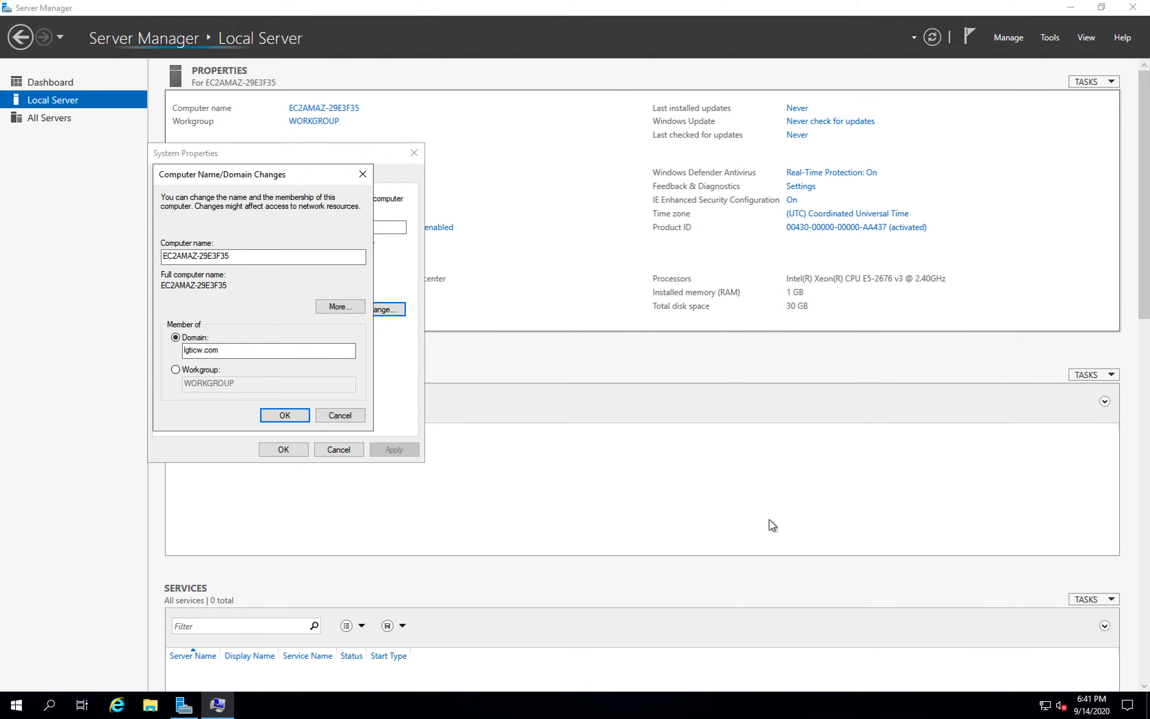
# - Look at the server's network properties, including its DNS servers, in the network settings
pyautogui.click(1041, 705)
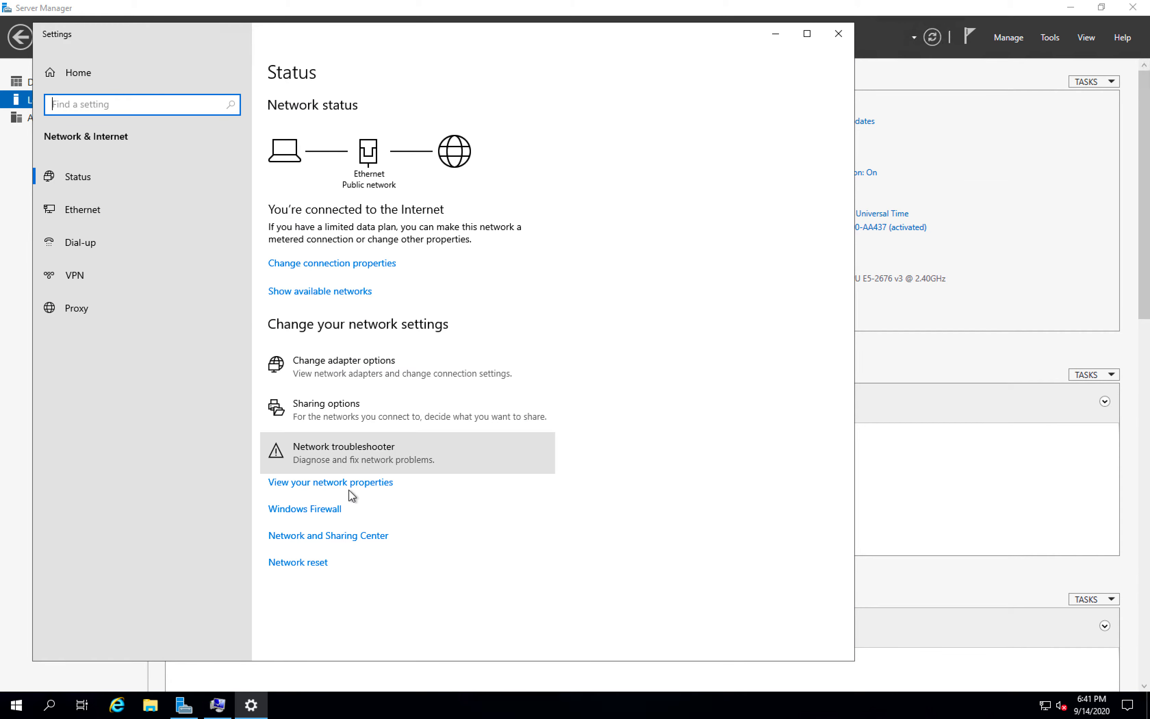
pyautogui.click(351, 483)
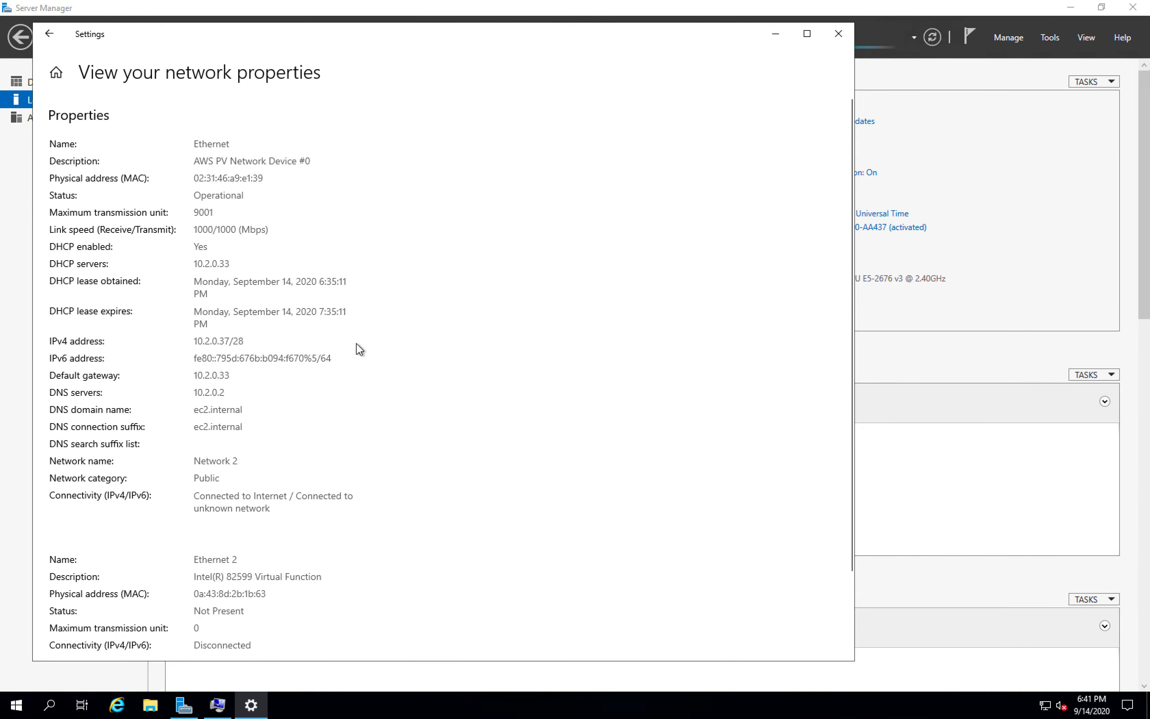
pyautogui.click(49, 34)
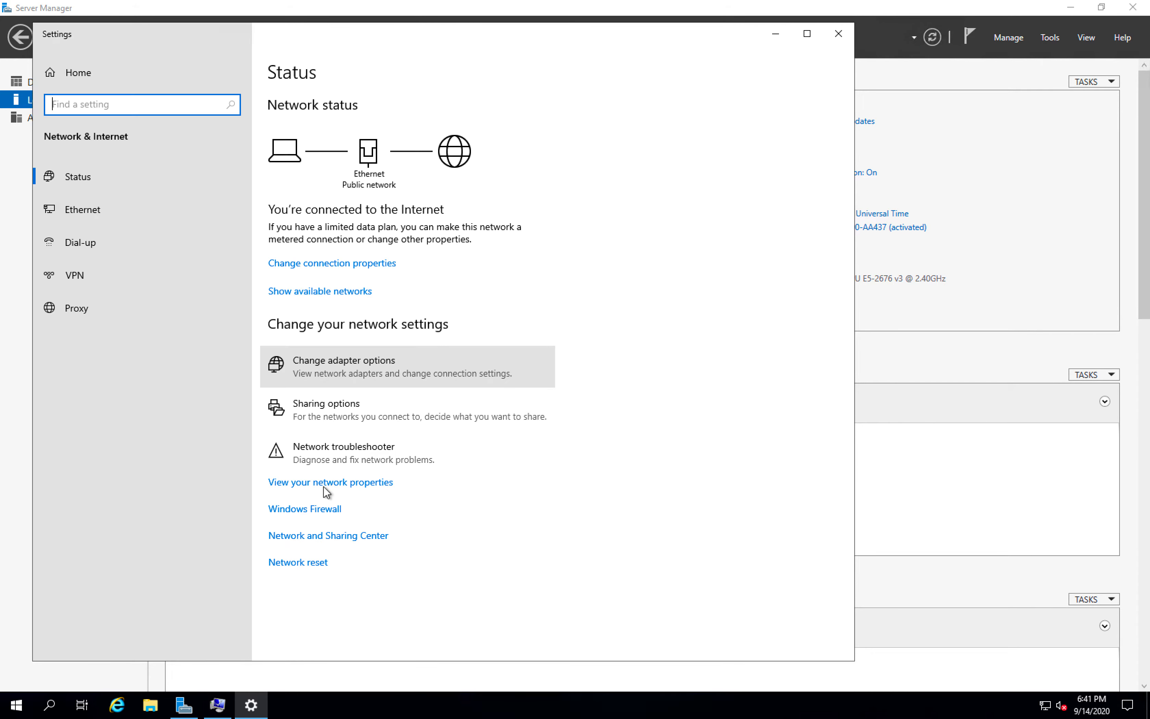
# - Open the Ethernet adapter's TCP/IPv4 properties and select the option to use manually specified DNS server addresses
pyautogui.click(341, 377)
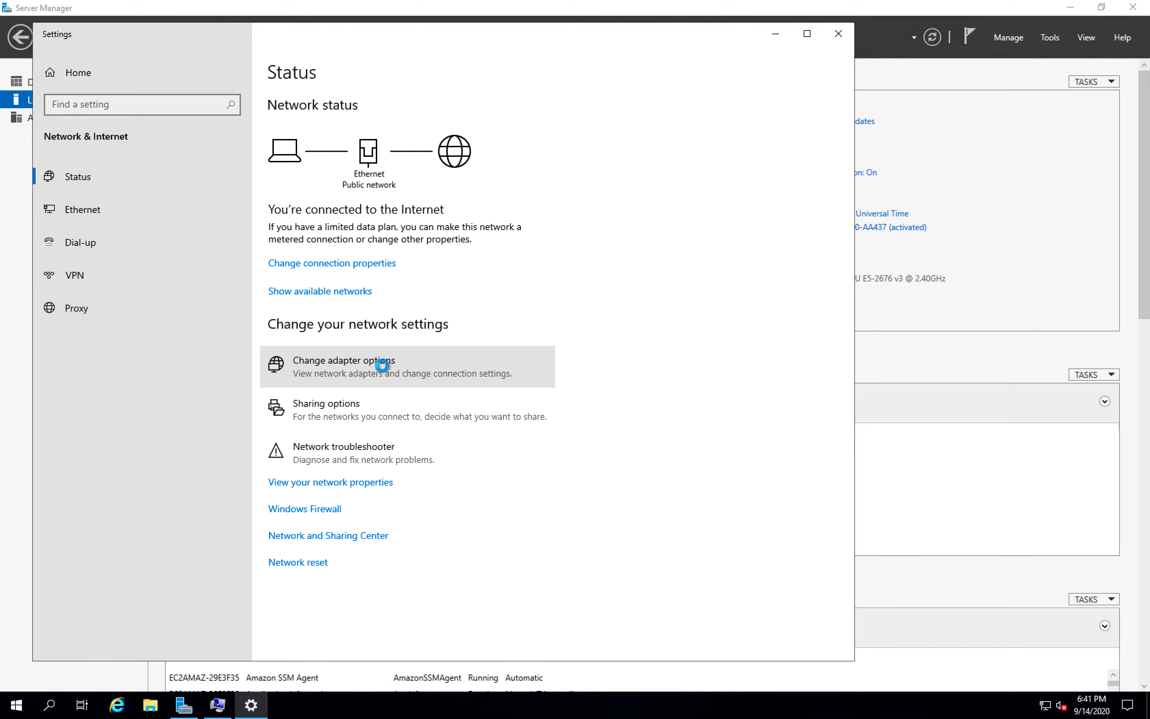
pyautogui.rightClick(270, 223)
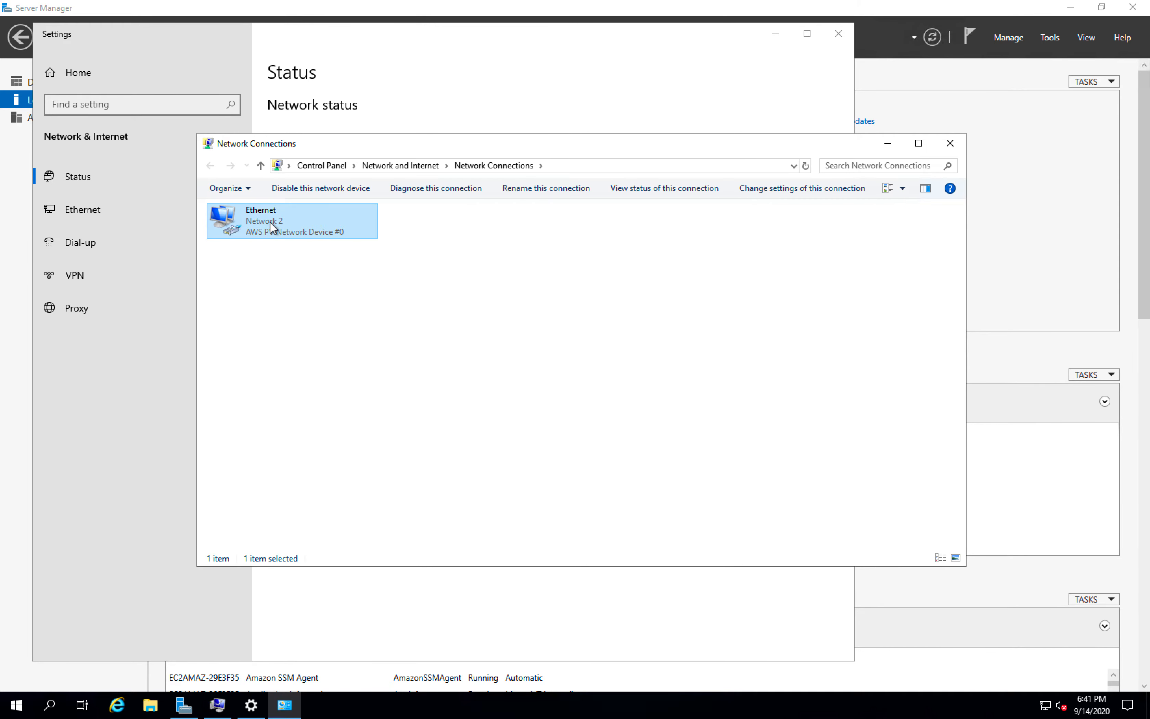
pyautogui.click(318, 352)
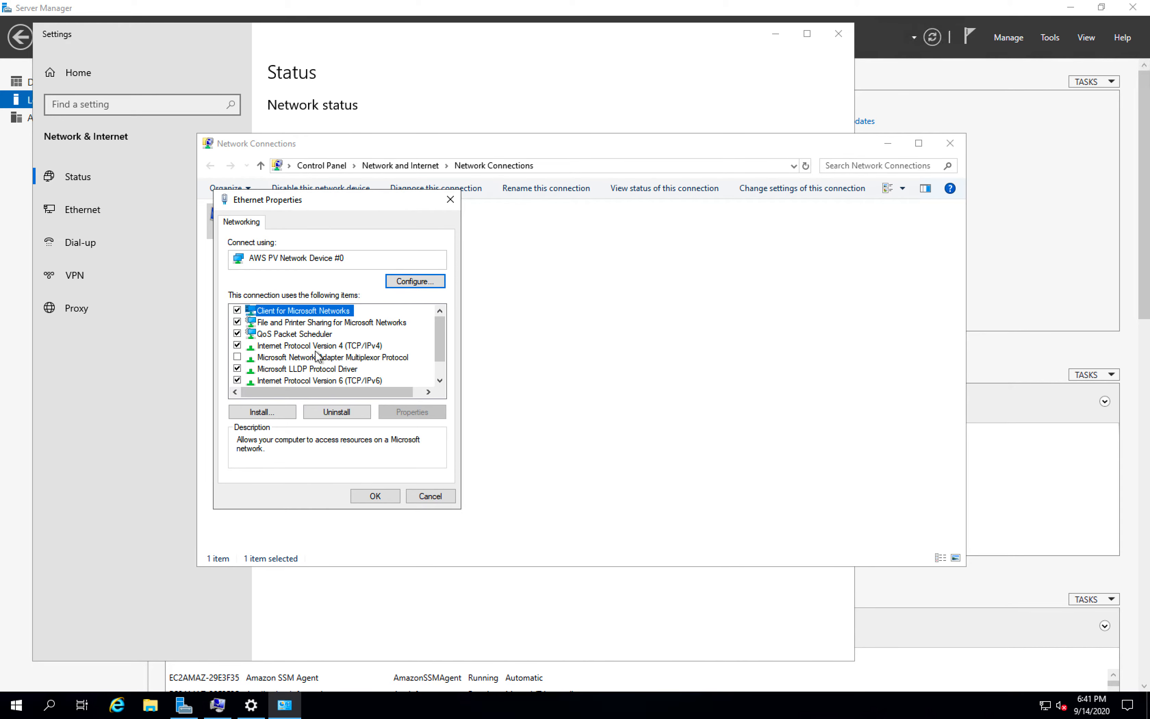
pyautogui.click(307, 346)
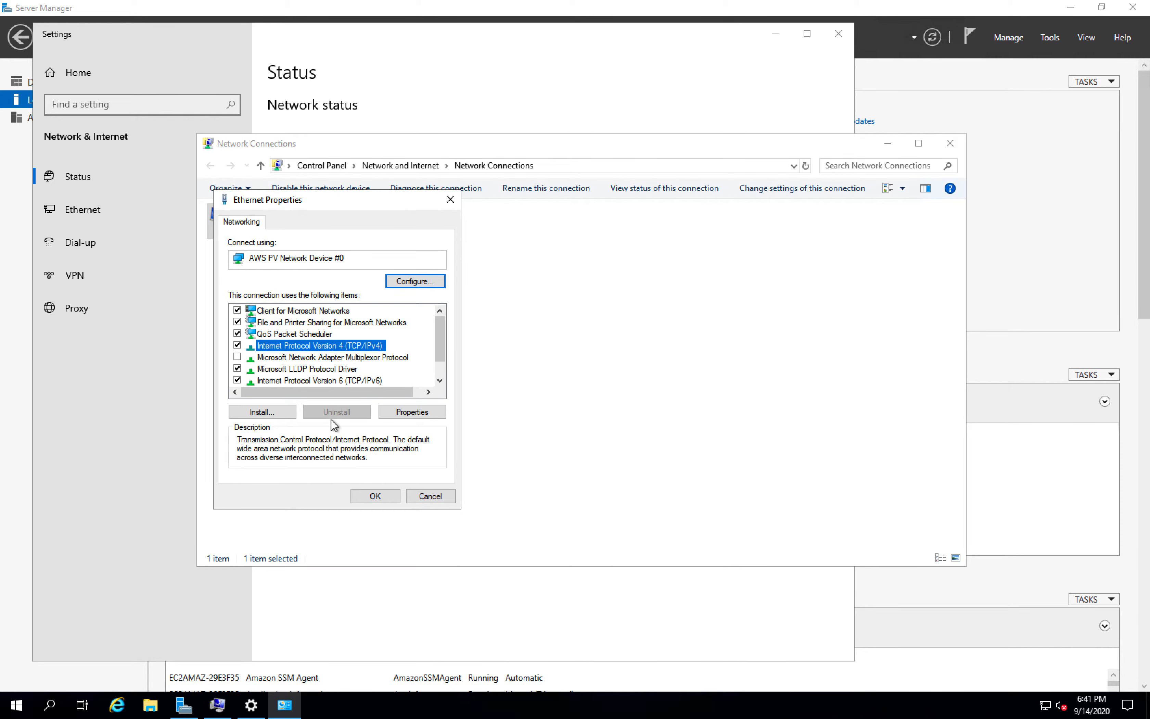
pyautogui.click(411, 413)
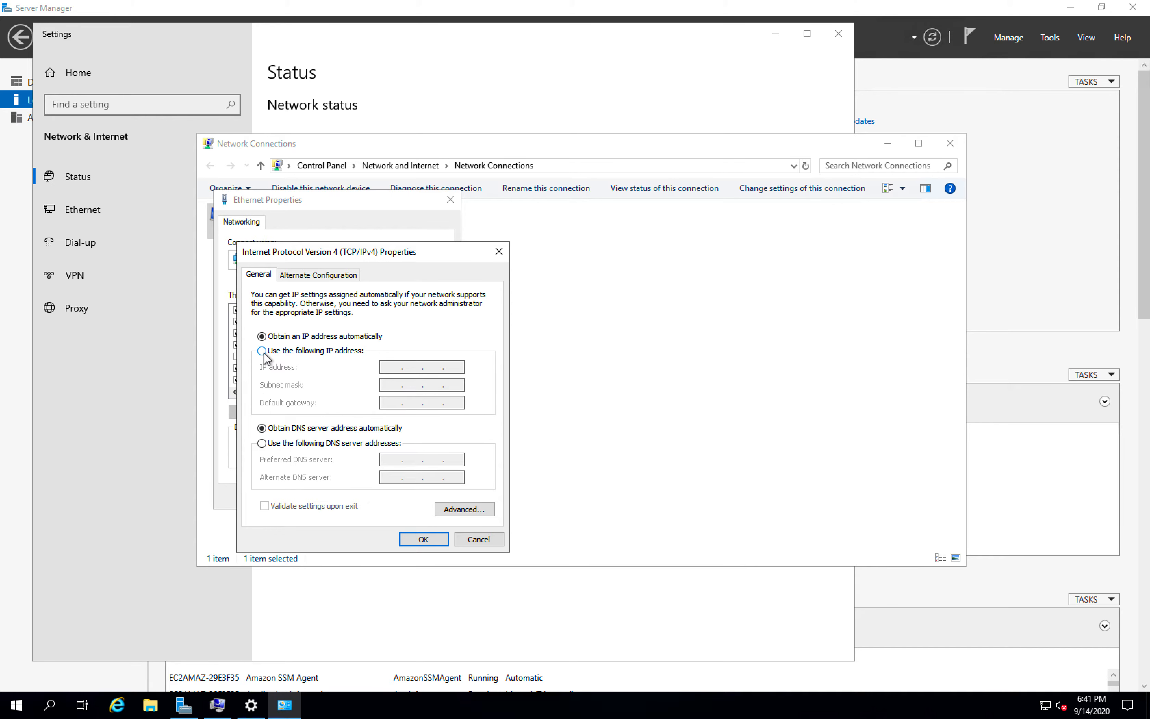
pyautogui.click(262, 442)
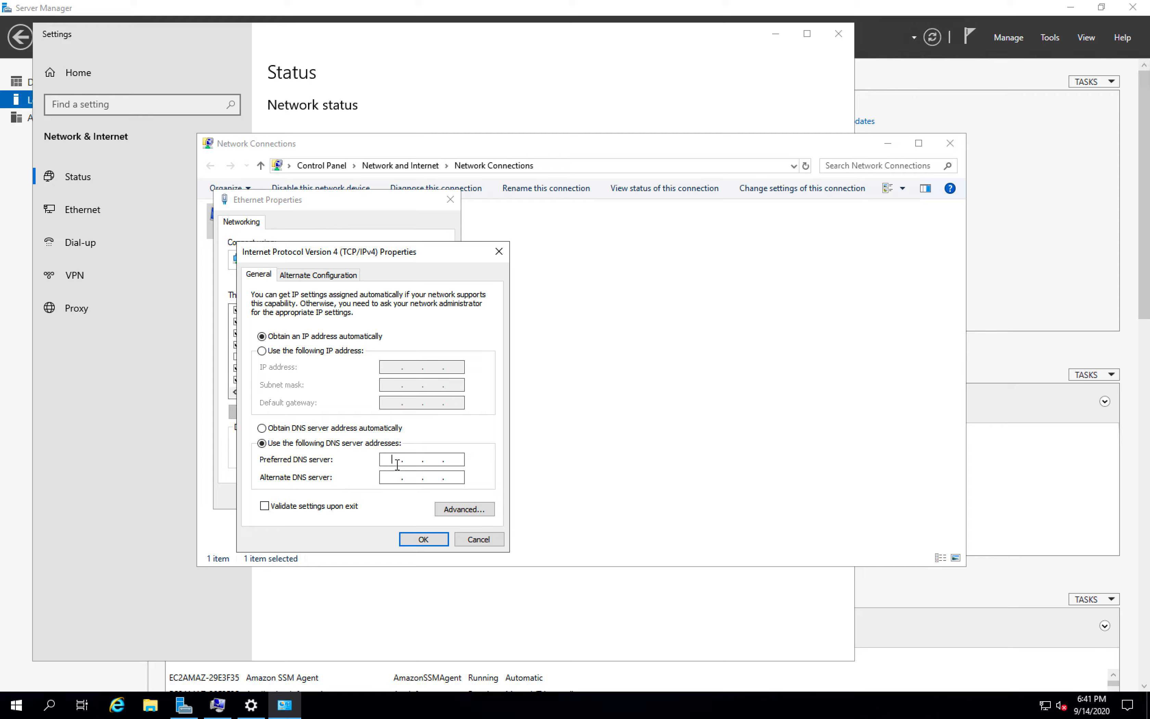
# - Switch to Safari to look up the directory's DNS addresses in its Directory Service details, and return to the remote session
pyautogui.hotkey('ctrl', 'Left')
pyautogui.click(529, 394)
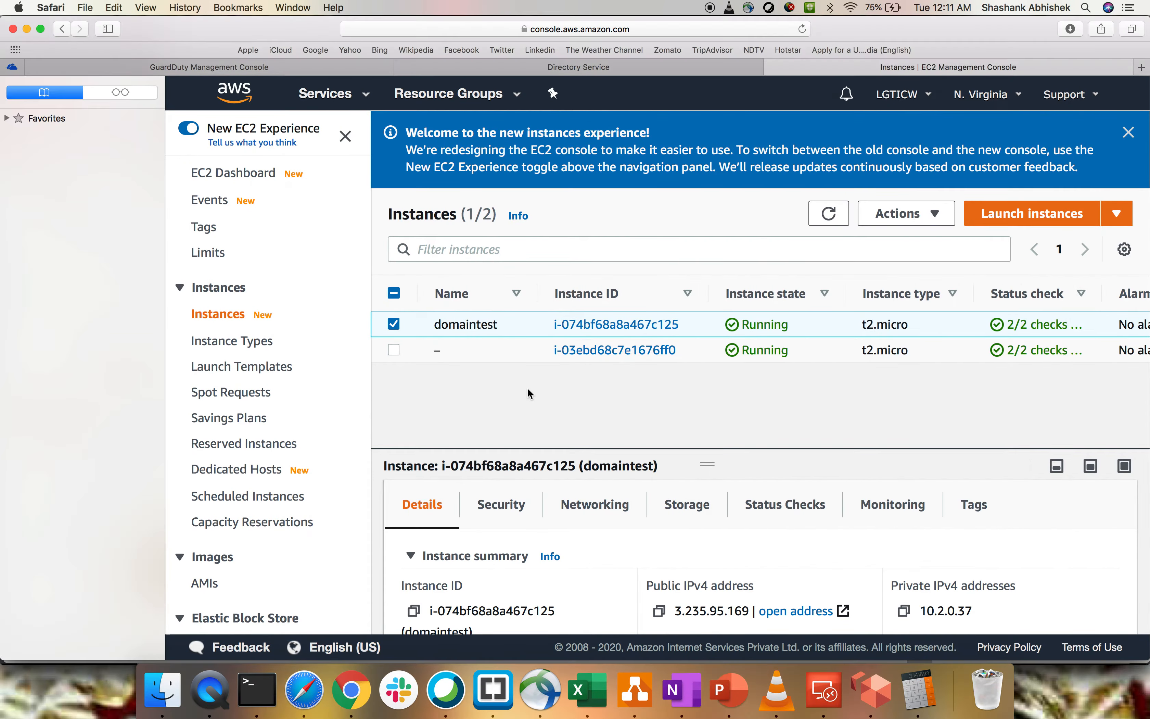
pyautogui.click(588, 69)
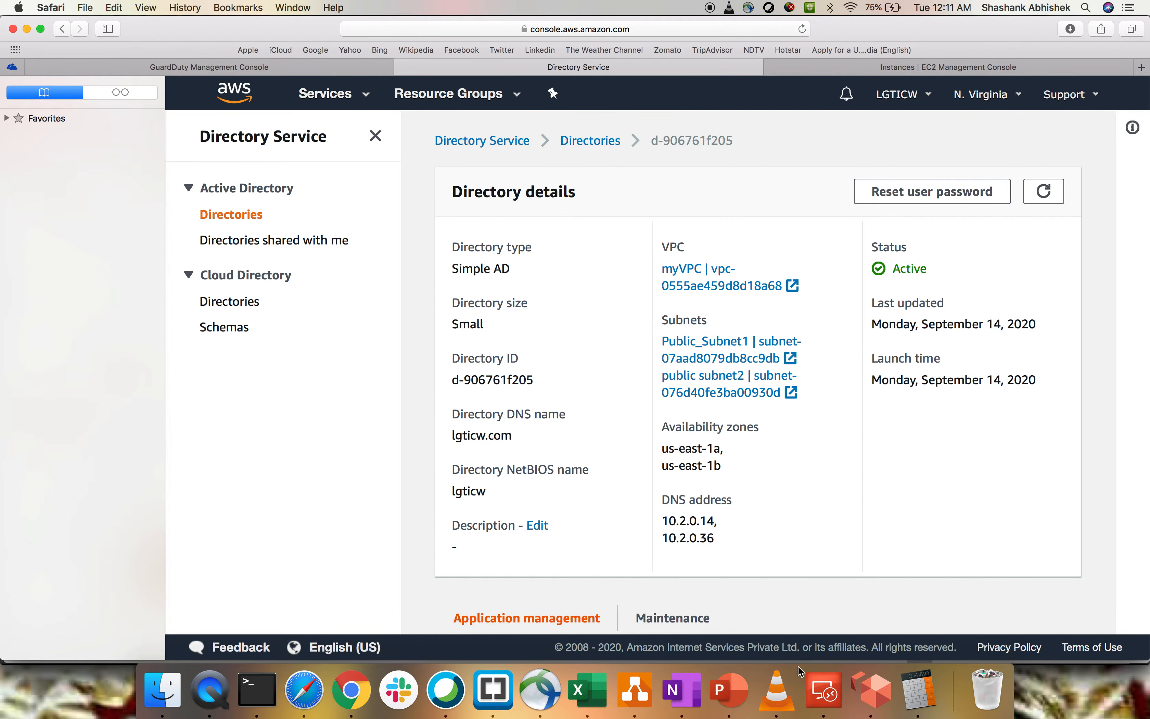
pyautogui.click(826, 690)
pyautogui.doubleClick(827, 267)
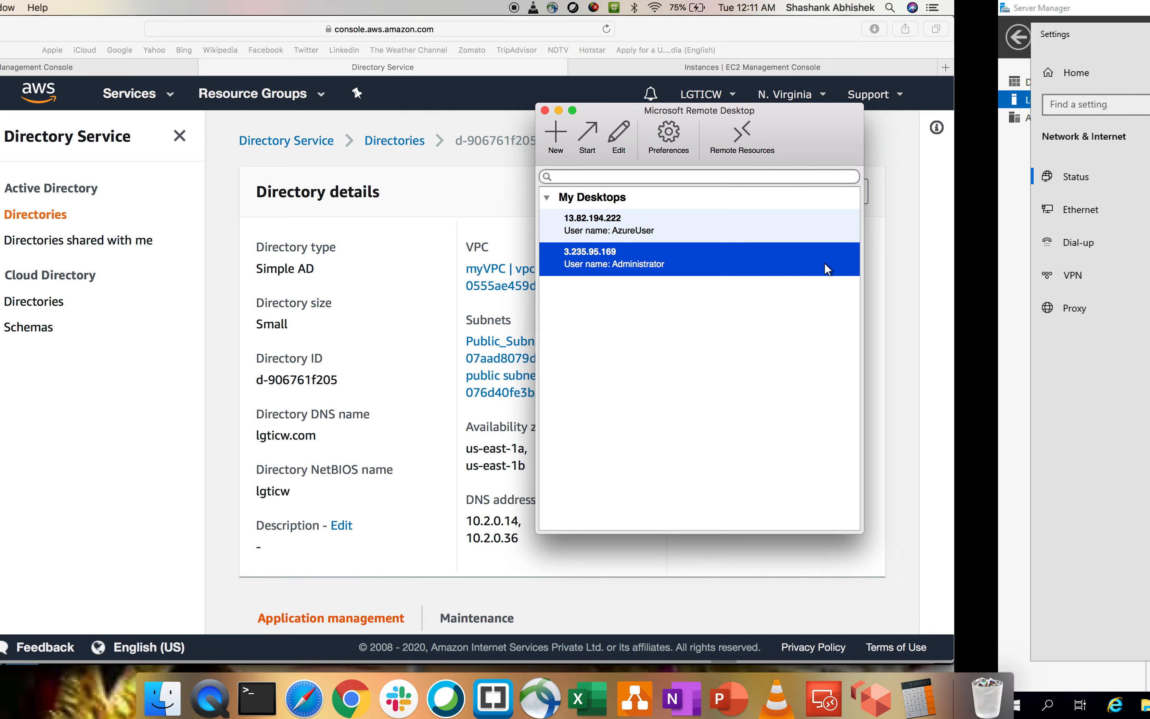
# - Set the preferred DNS server to 10.2.0.14 and the alternate DNS server to 10.2.0.36
pyautogui.write('102 . 014 .  .')
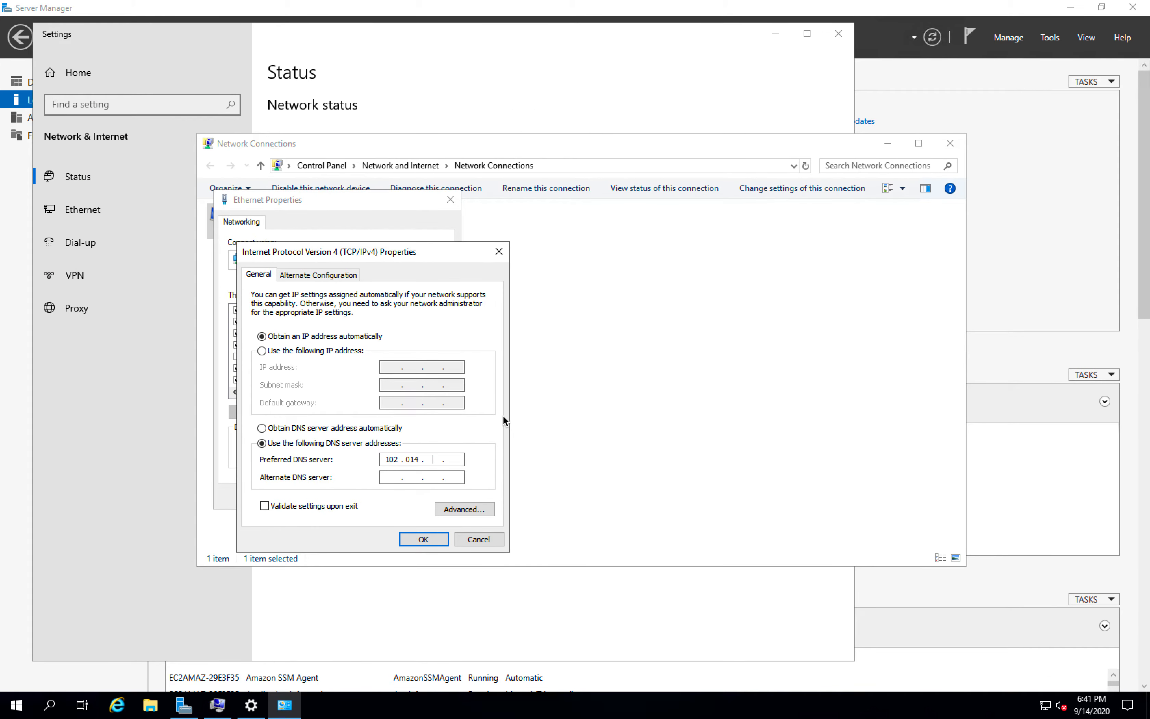
pyautogui.press('BackSpace')
pyautogui.press('BackSpace')
pyautogui.press('BackSpace')
pyautogui.press('BackSpace')
pyautogui.write('.2.0.14')
pyautogui.click(388, 479)
pyautogui.write('10.2.0.36')
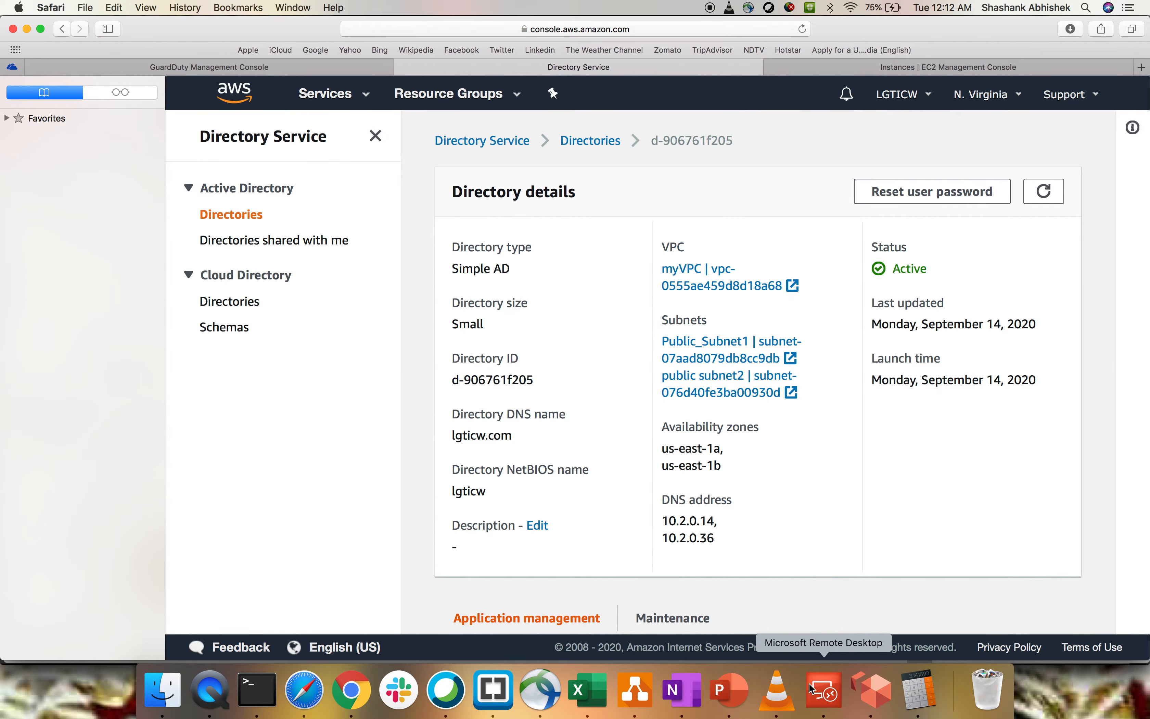
# - Return to the remote session from the directory details, apply the DNS settings and close the network windows
pyautogui.click(824, 691)
pyautogui.doubleClick(829, 256)
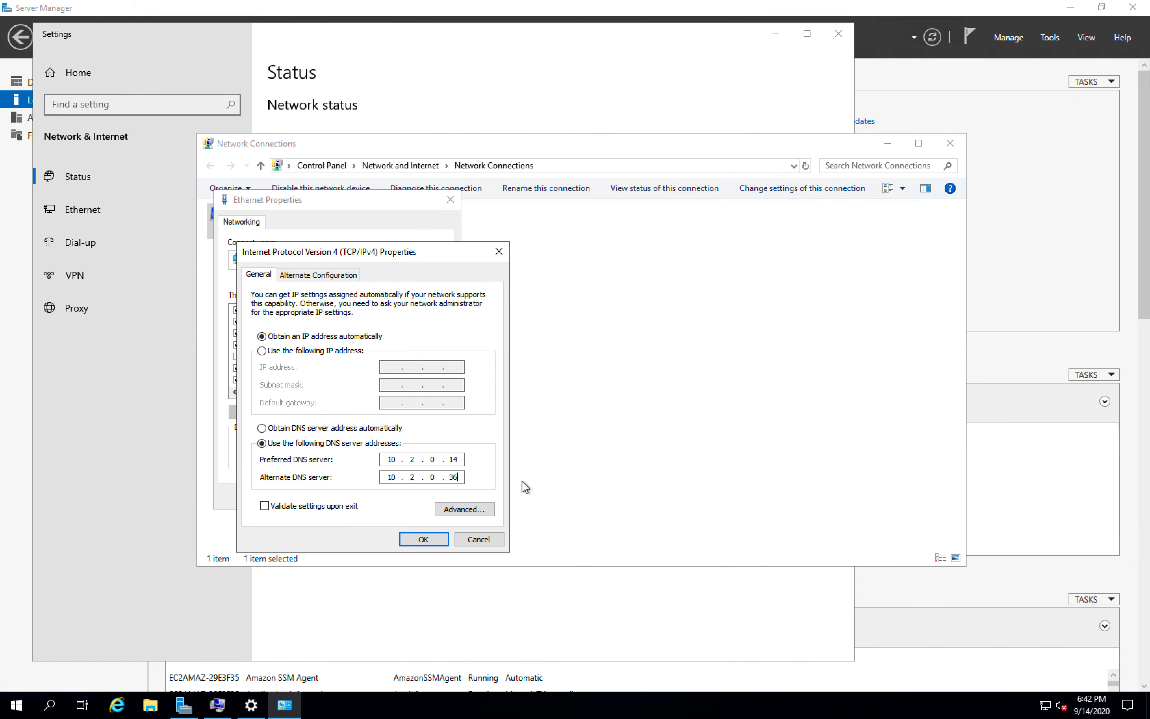
pyautogui.click(427, 539)
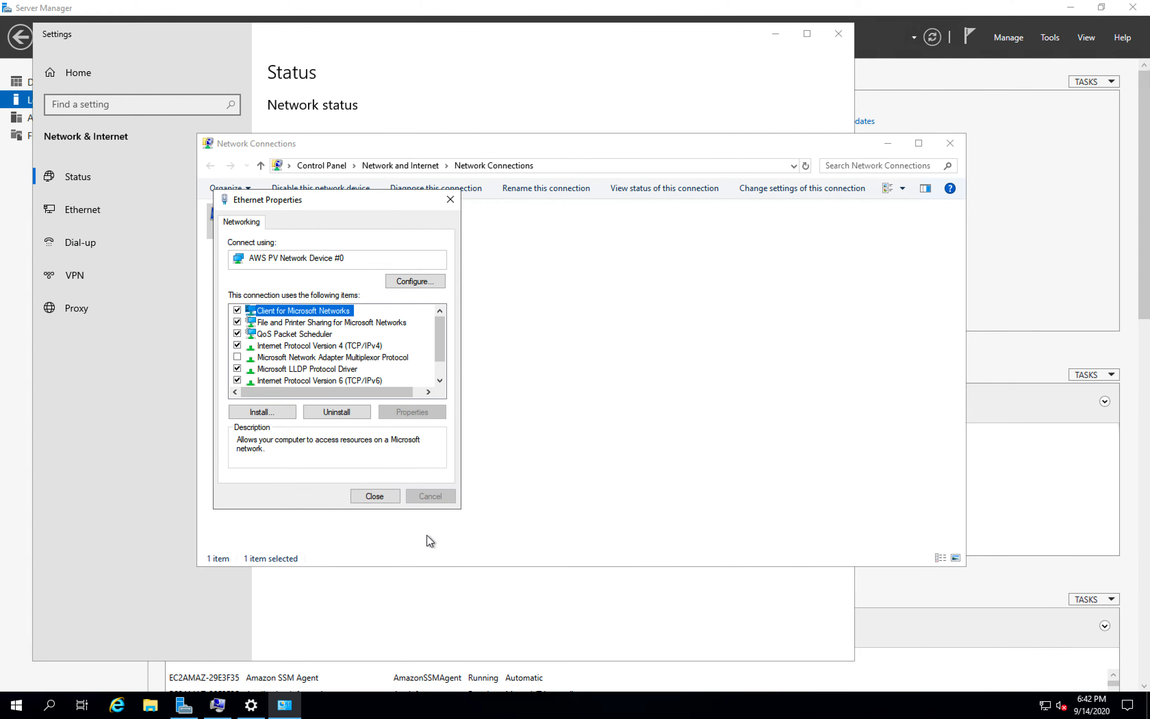
pyautogui.click(376, 496)
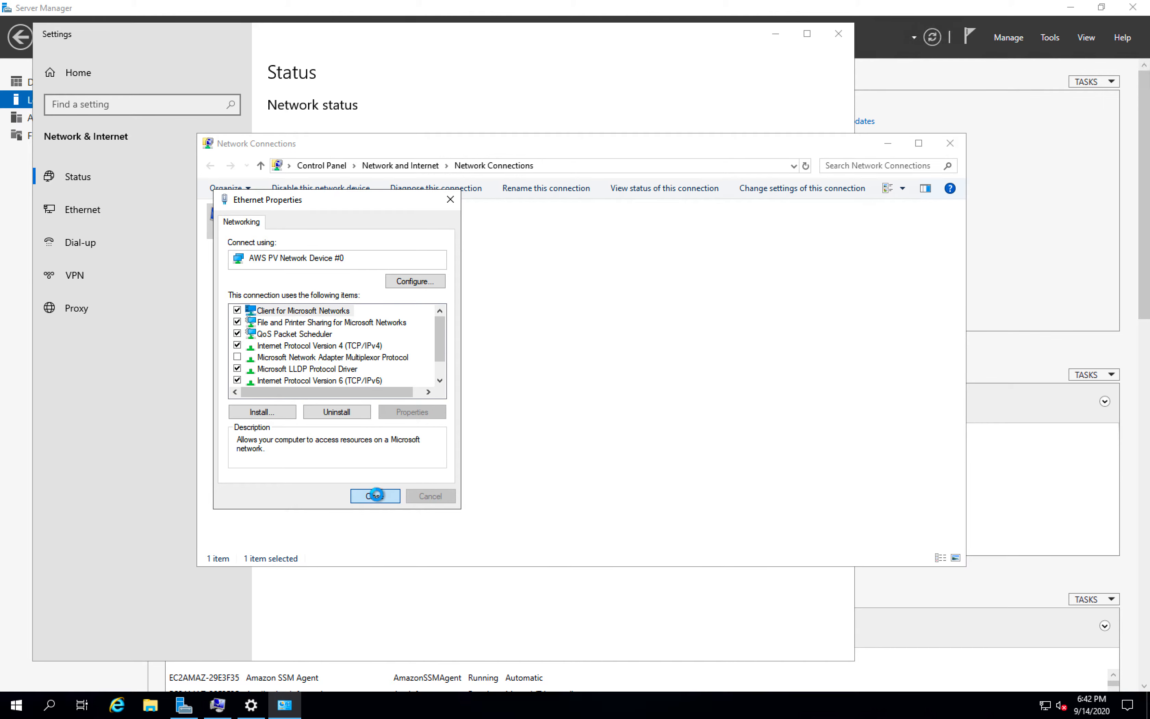
pyautogui.click(950, 143)
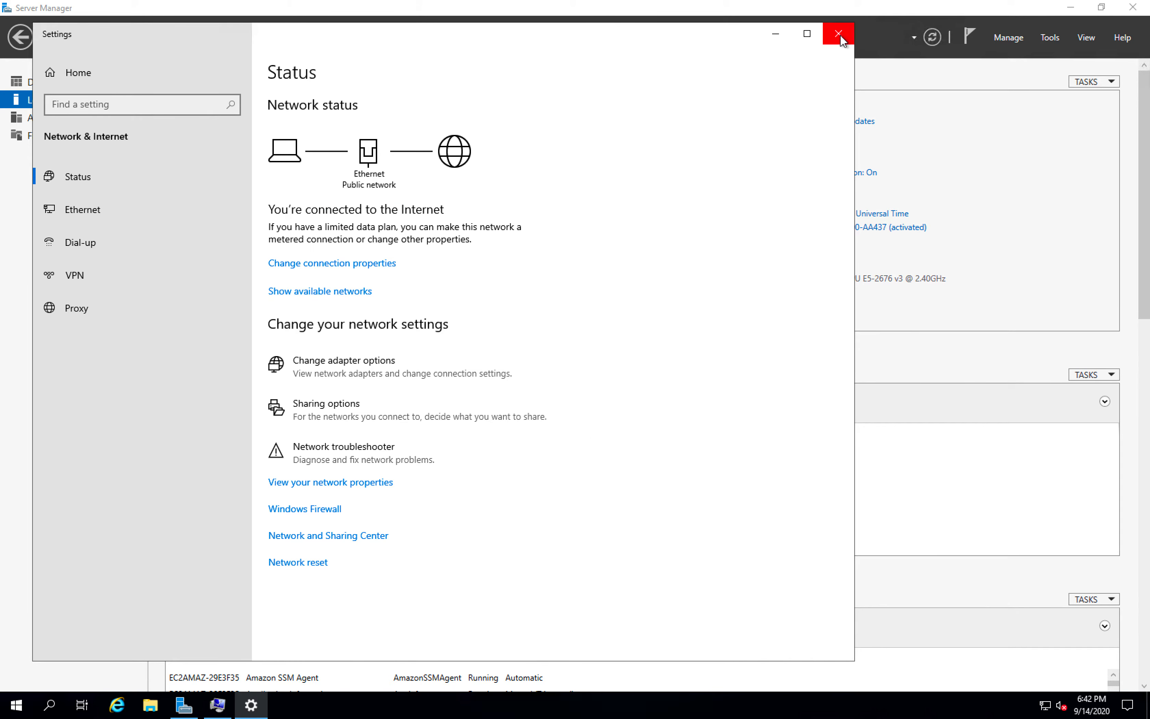
pyautogui.click(839, 33)
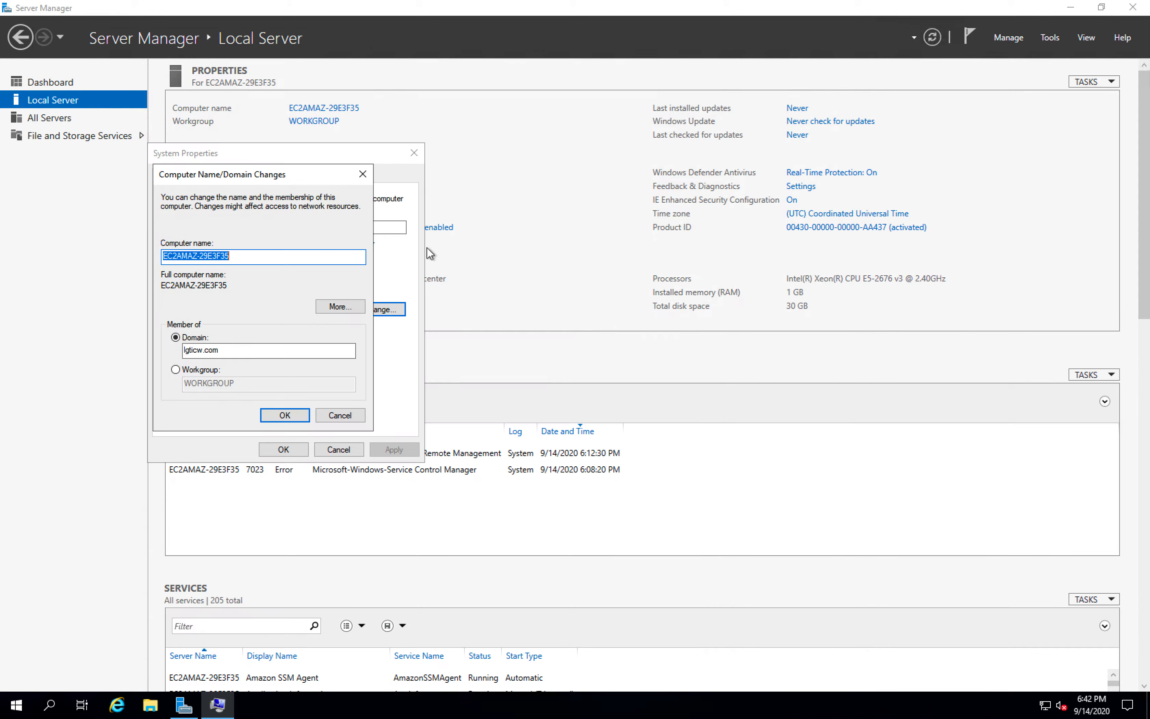
# - Try to join the lgticw.com domain with the user name admin and the account password
pyautogui.click(293, 415)
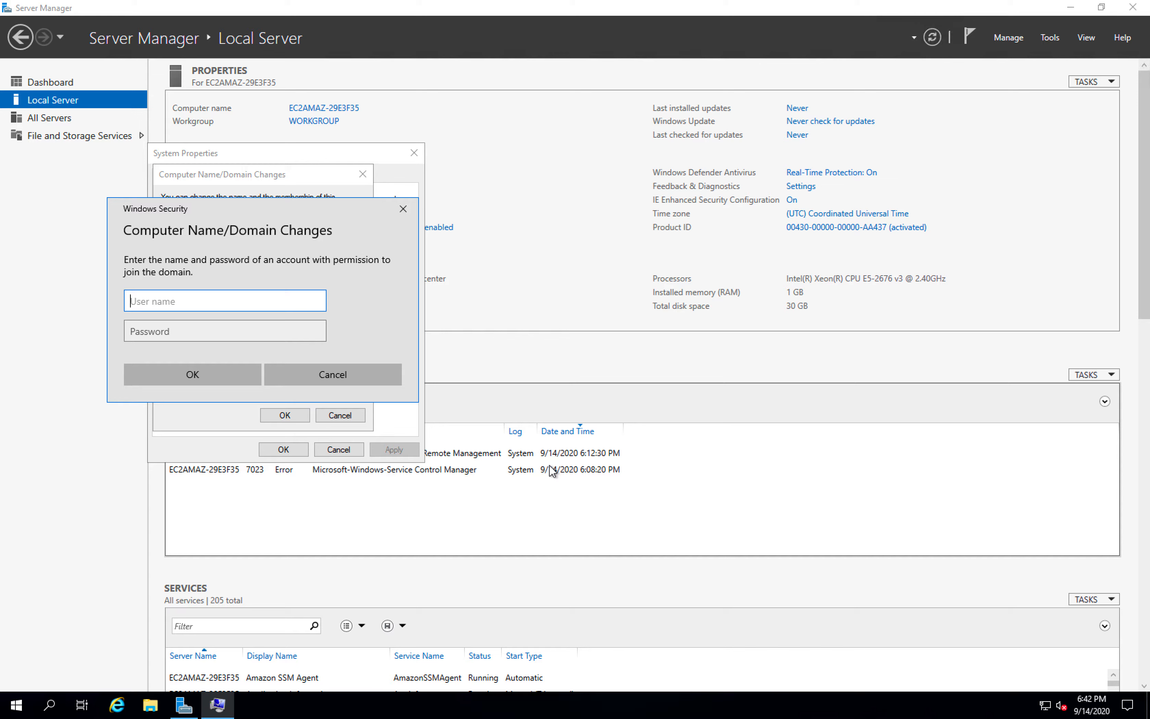
pyautogui.write('admin')
pyautogui.press('Tab')
pyautogui.write('••••')
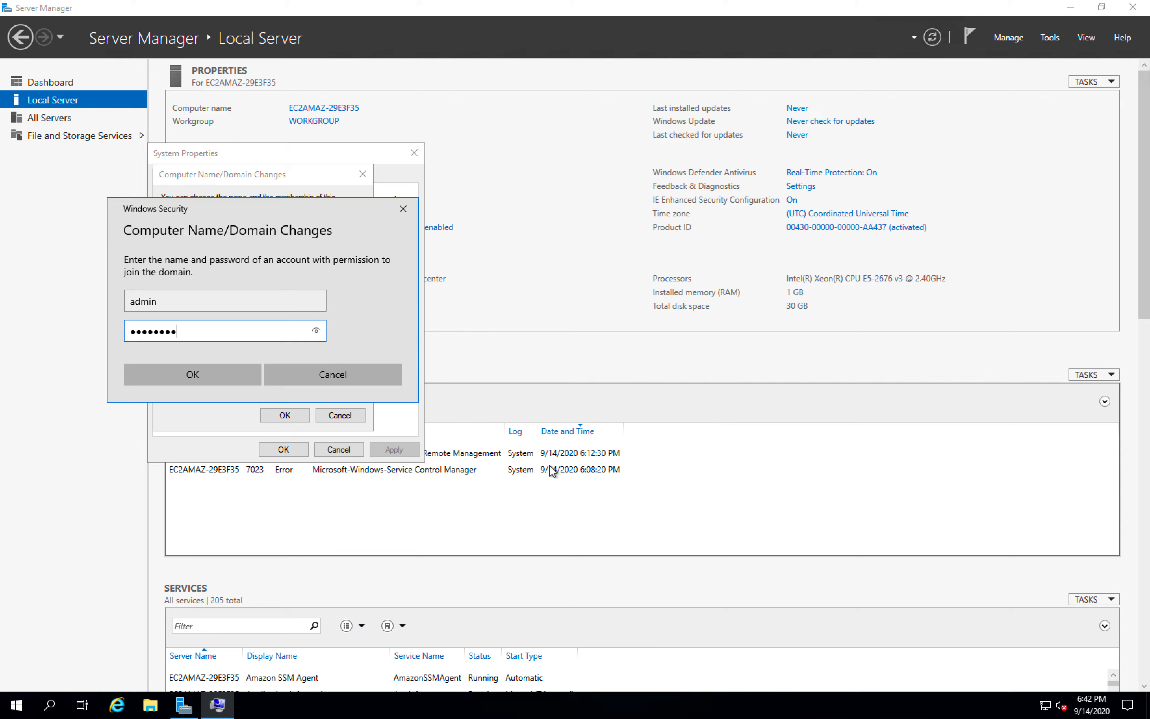
pyautogui.click(199, 374)
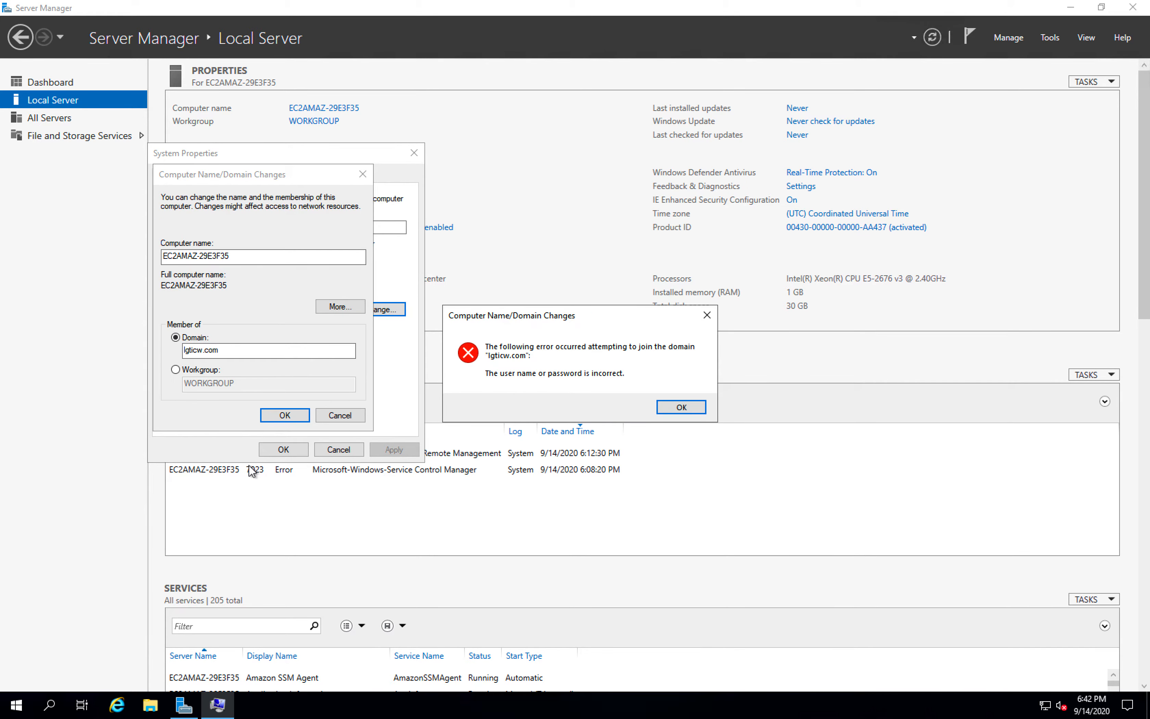
pyautogui.click(681, 408)
# - Join the lgticw.com domain with the user name Administrator and the account password
pyautogui.click(288, 414)
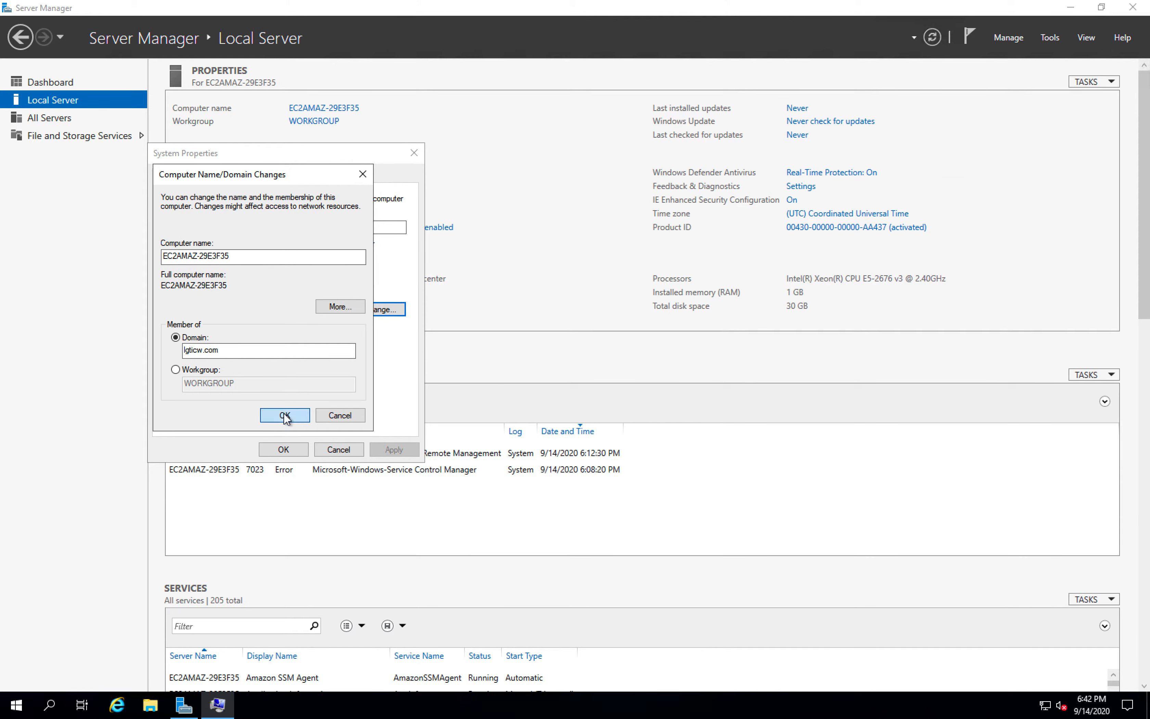
pyautogui.write('A')
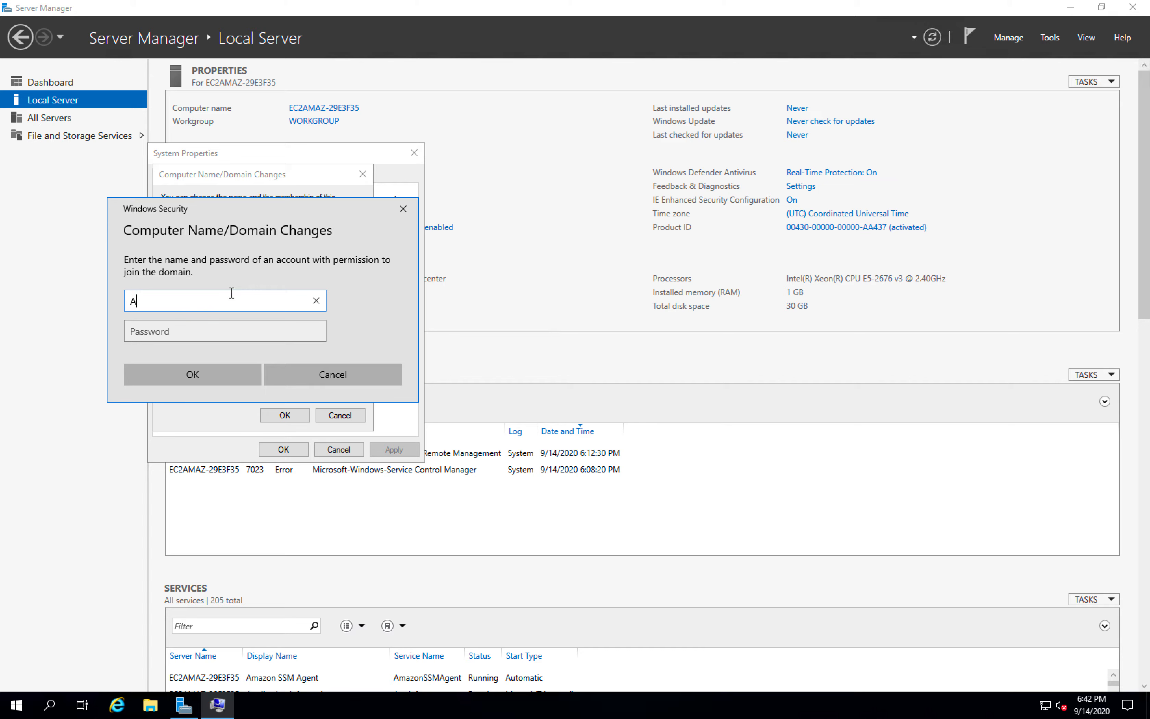
pyautogui.write('dministrator')
pyautogui.press('Tab')
pyautogui.write('•••••••')
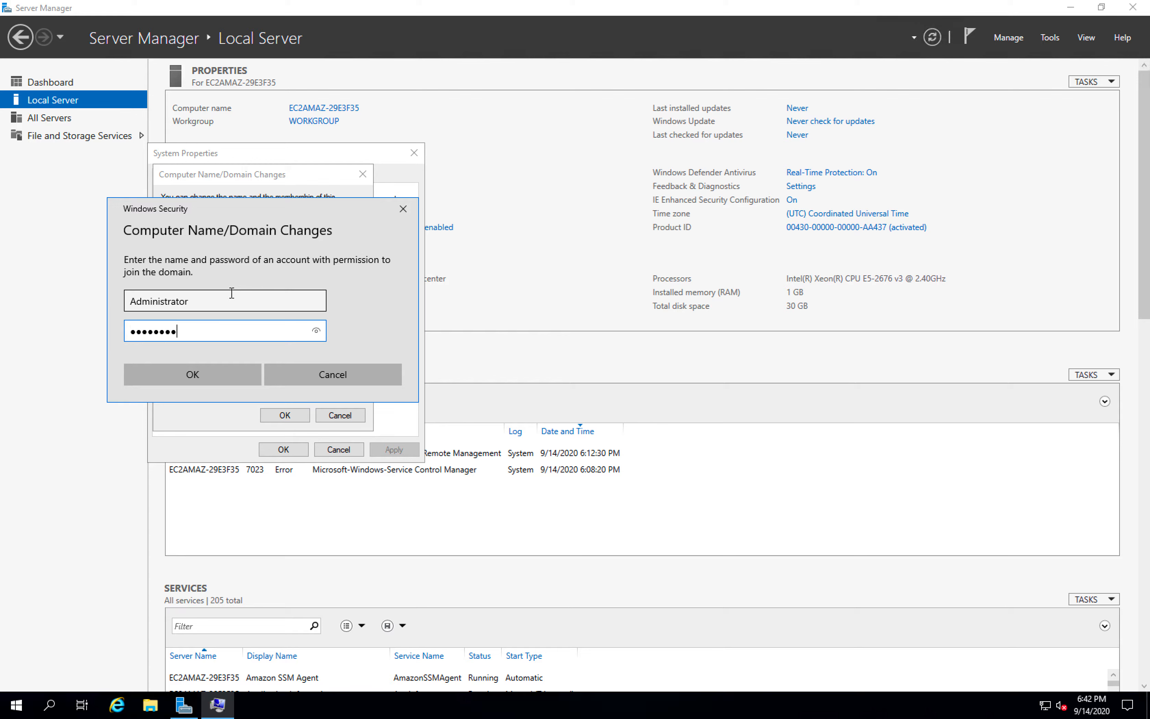
pyautogui.click(202, 374)
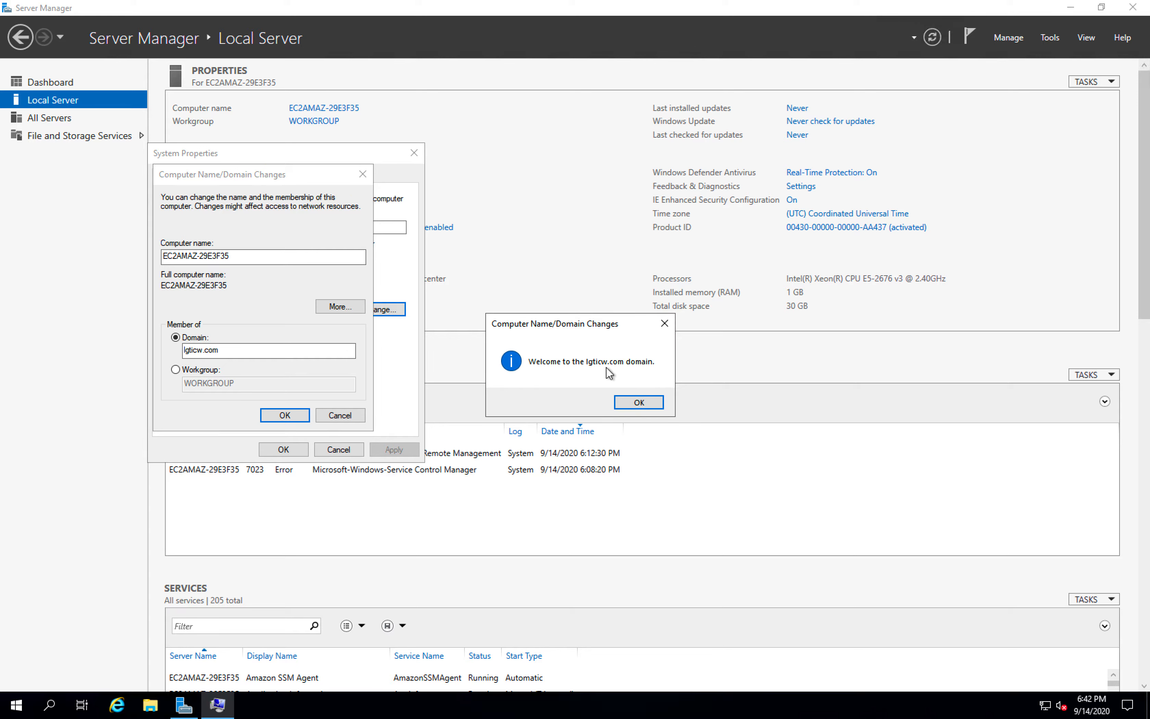
pyautogui.click(641, 404)
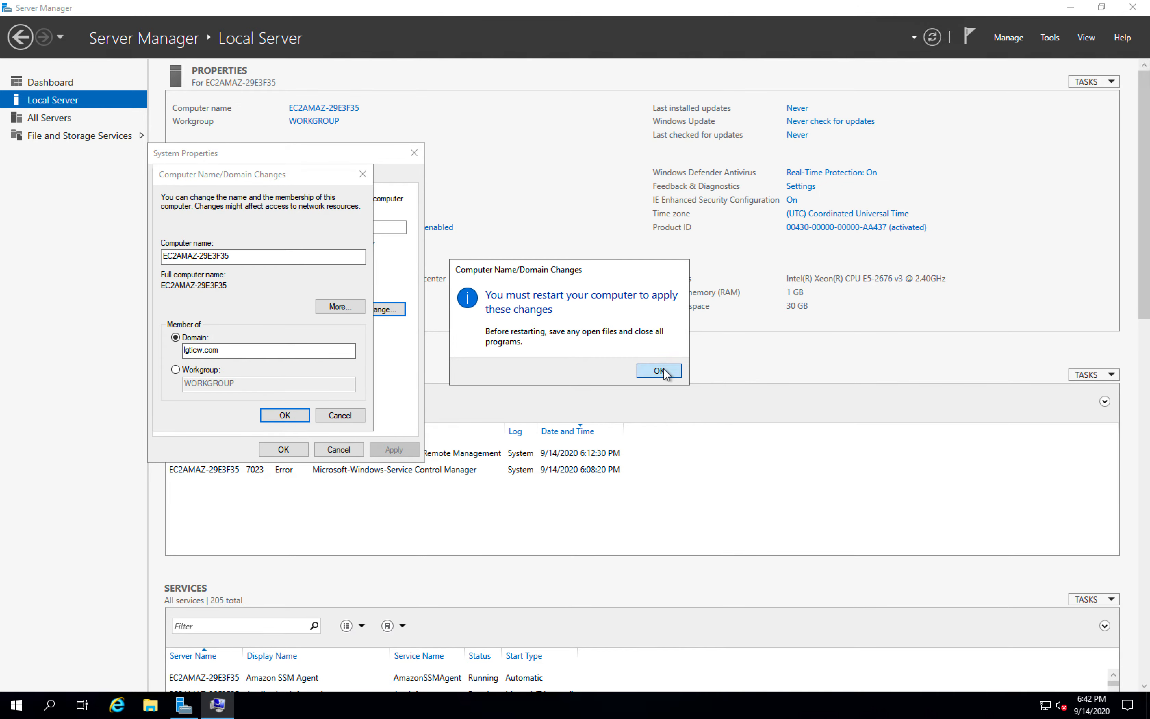
# - Restart the server to apply the domain change, and reconnect to it through Microsoft Remote Desktop
pyautogui.click(662, 372)
pyautogui.click(284, 449)
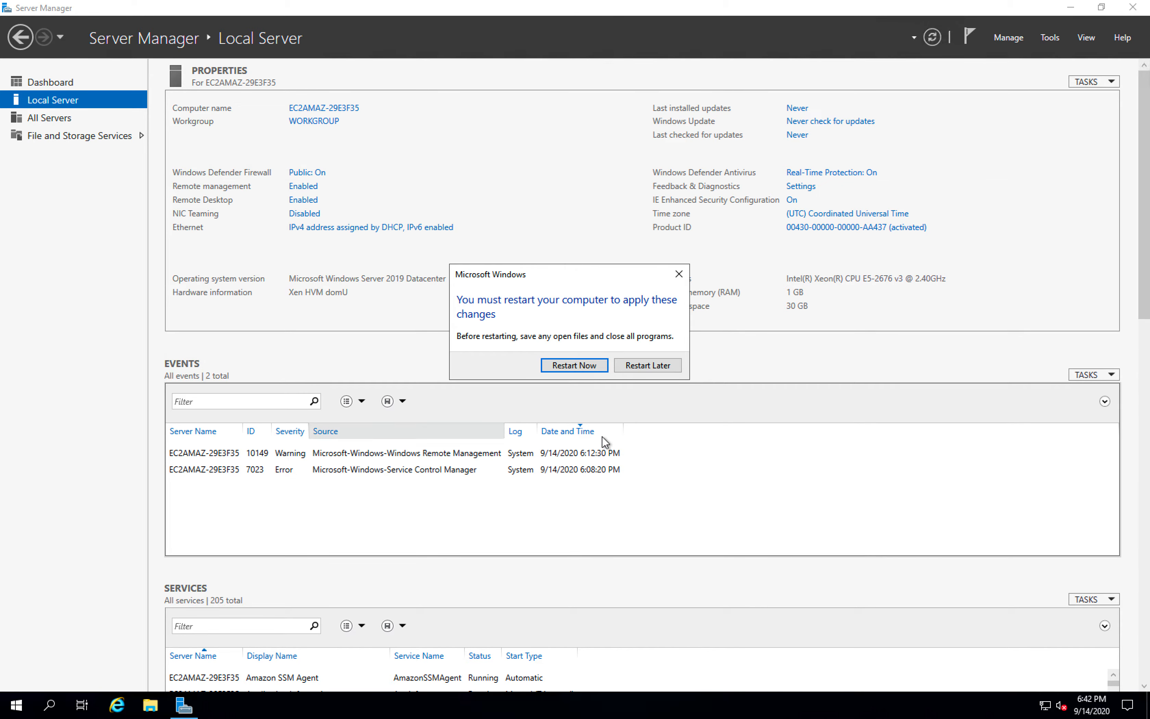
pyautogui.click(586, 366)
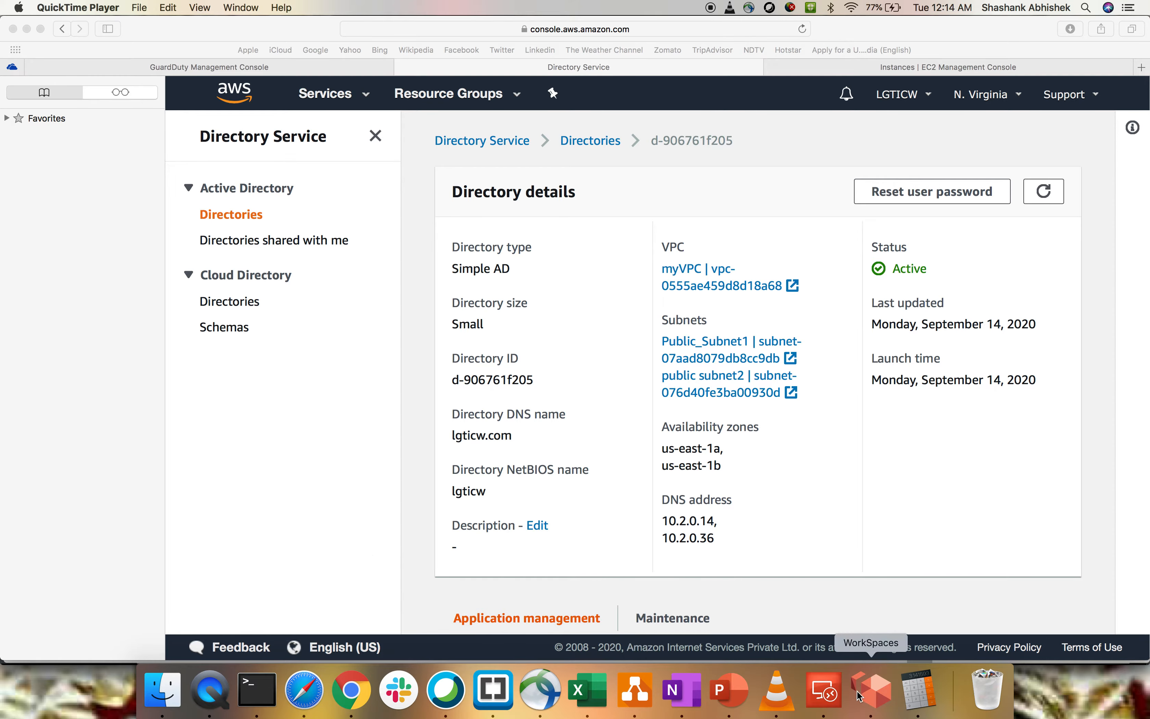
pyautogui.click(830, 697)
pyautogui.doubleClick(840, 261)
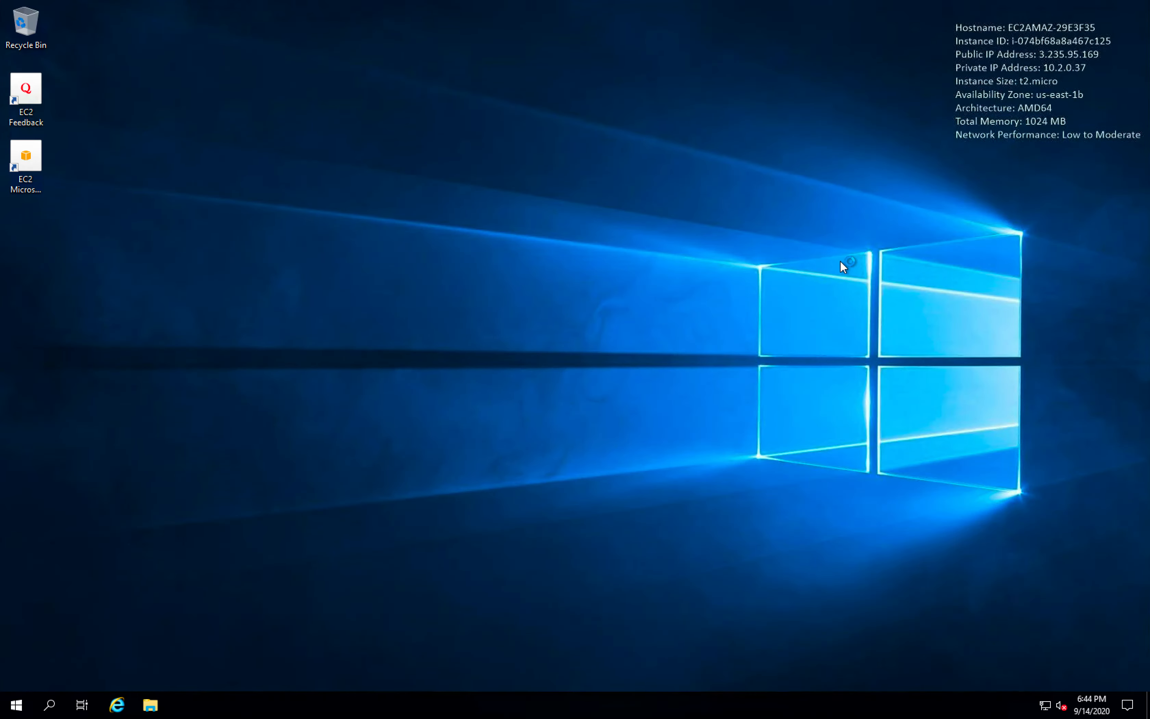
# - Open Server Manager and show the Local Server properties, dismissing the Windows Admin Center notice
pyautogui.click(16, 705)
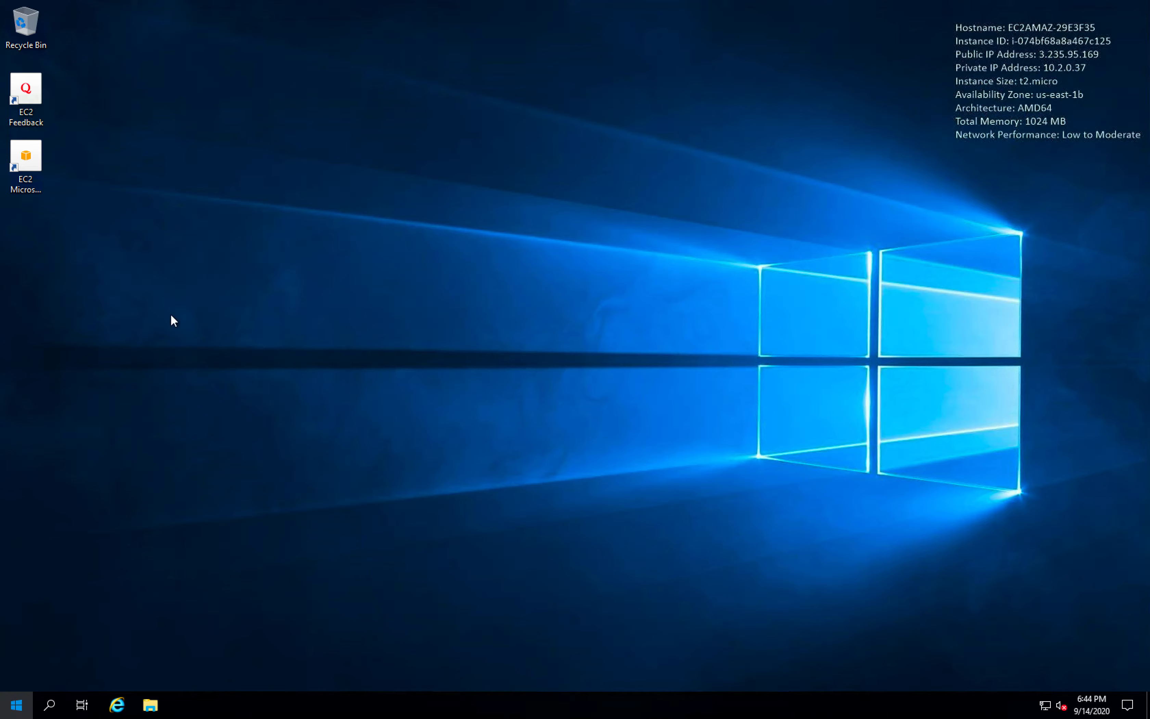
pyautogui.click(263, 311)
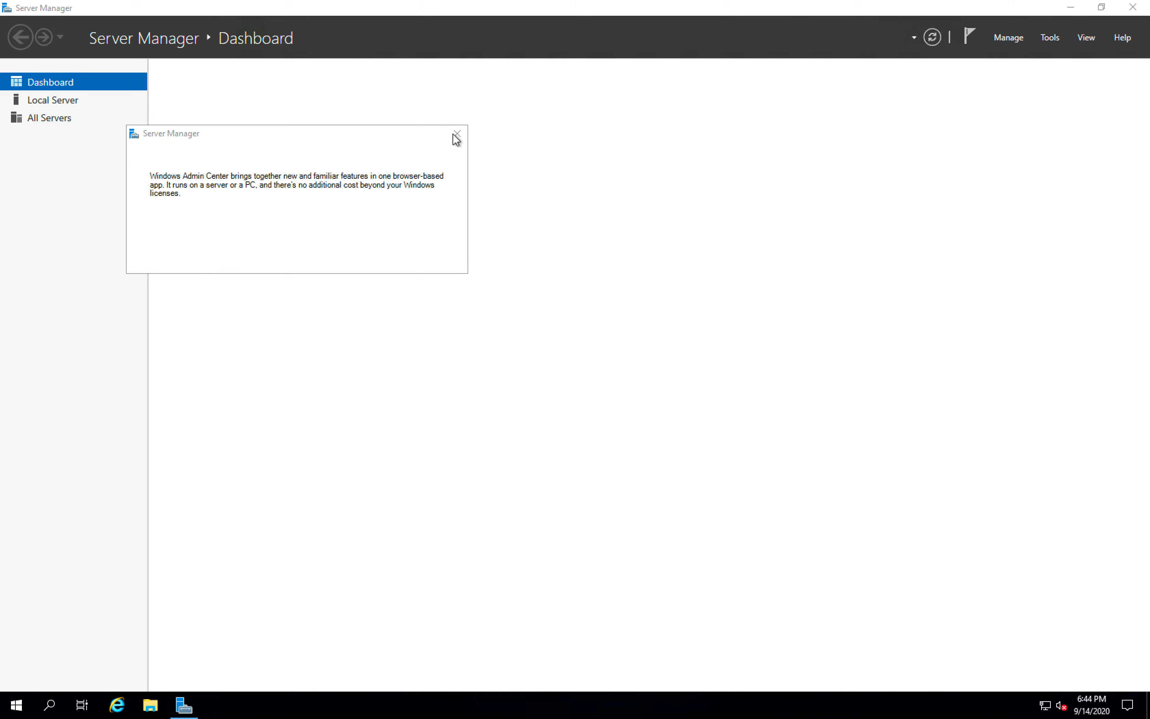
pyautogui.click(457, 134)
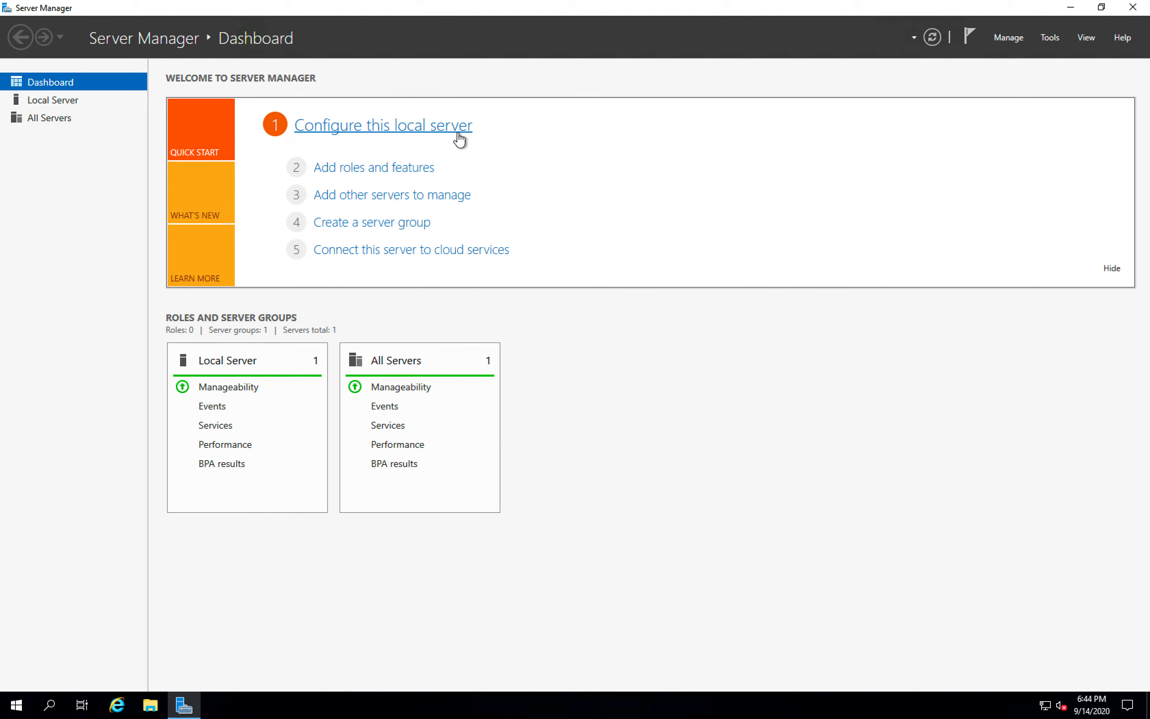
pyautogui.click(52, 100)
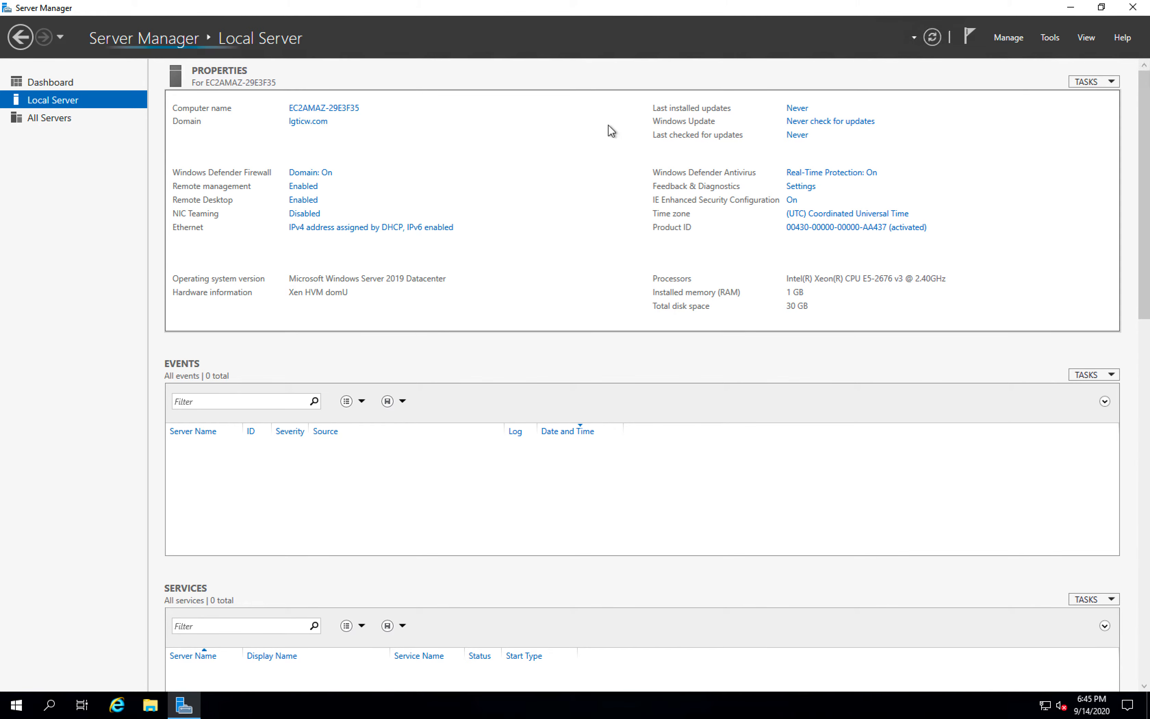
# - Try to start the Add Roles and Features wizard
pyautogui.click(1012, 38)
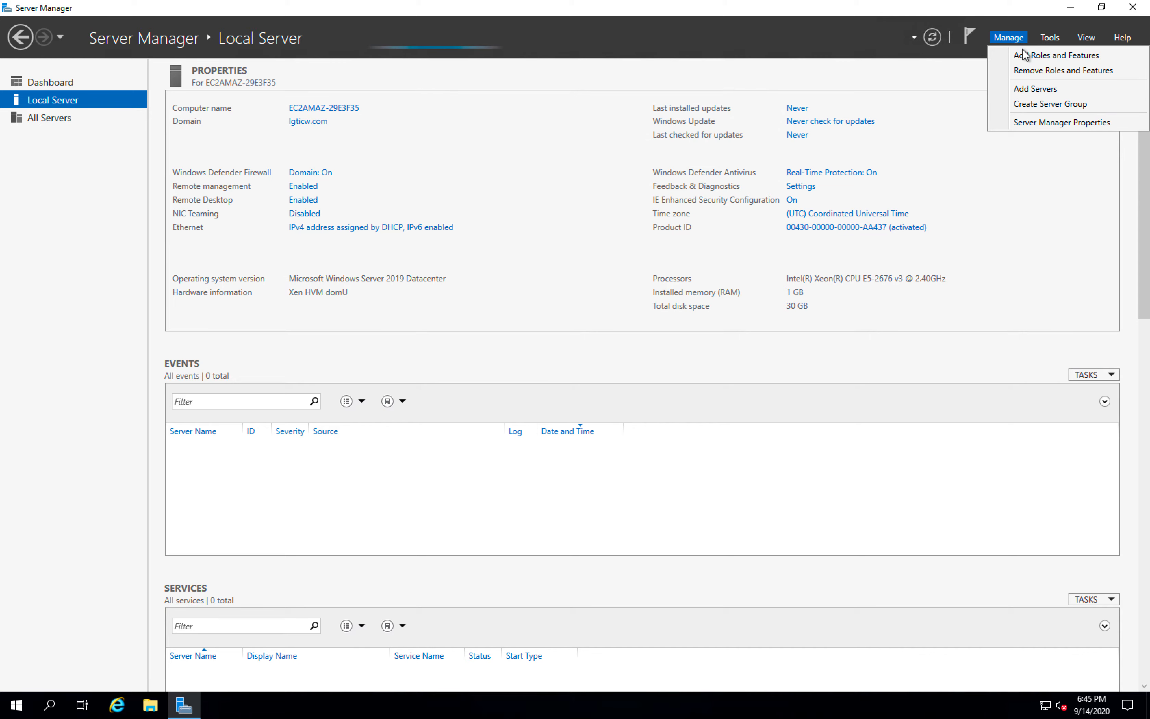
pyautogui.click(1023, 50)
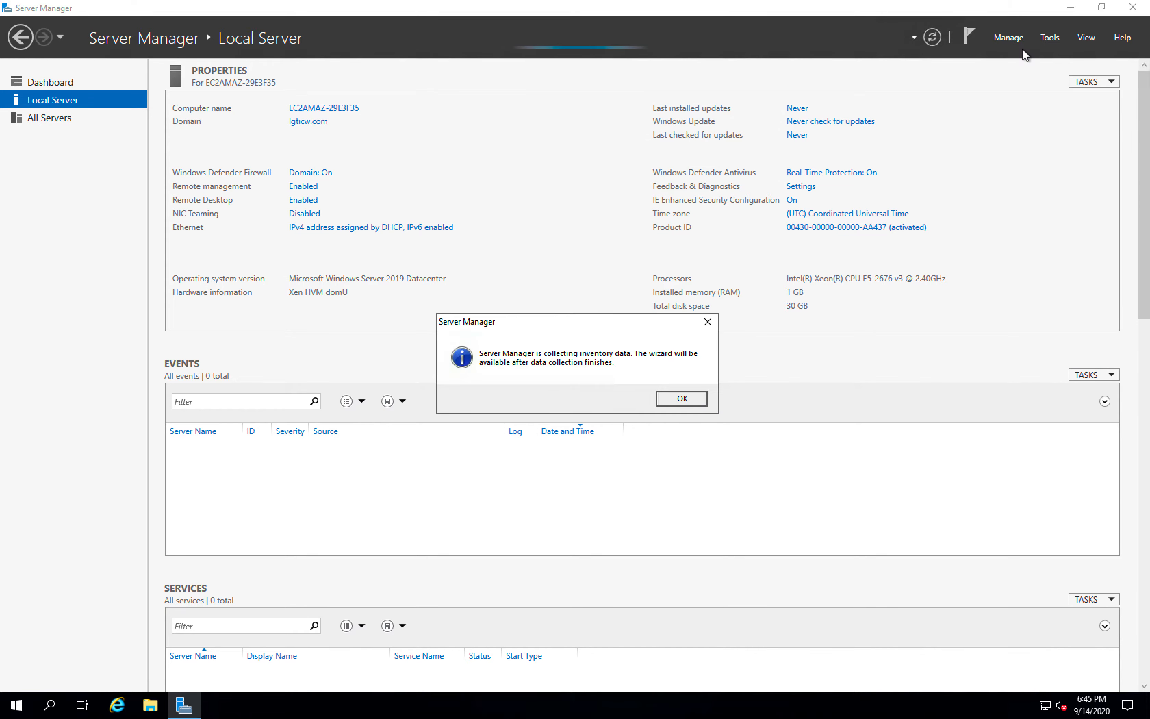
pyautogui.click(681, 402)
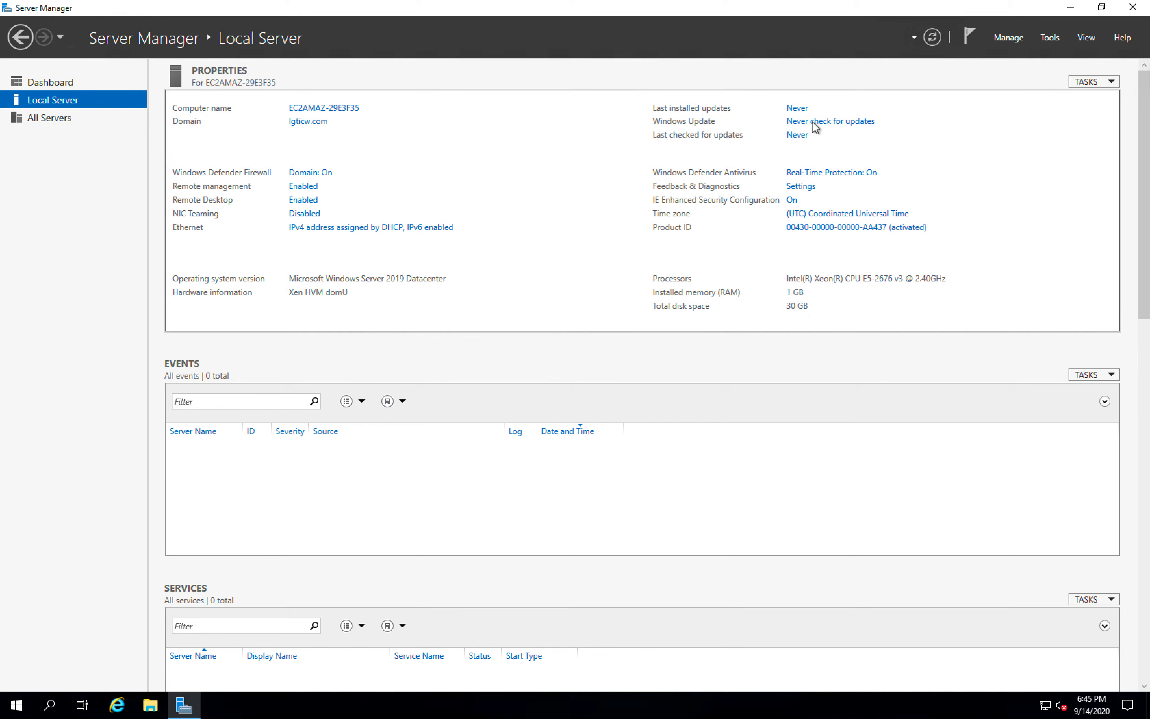
pyautogui.click(1009, 37)
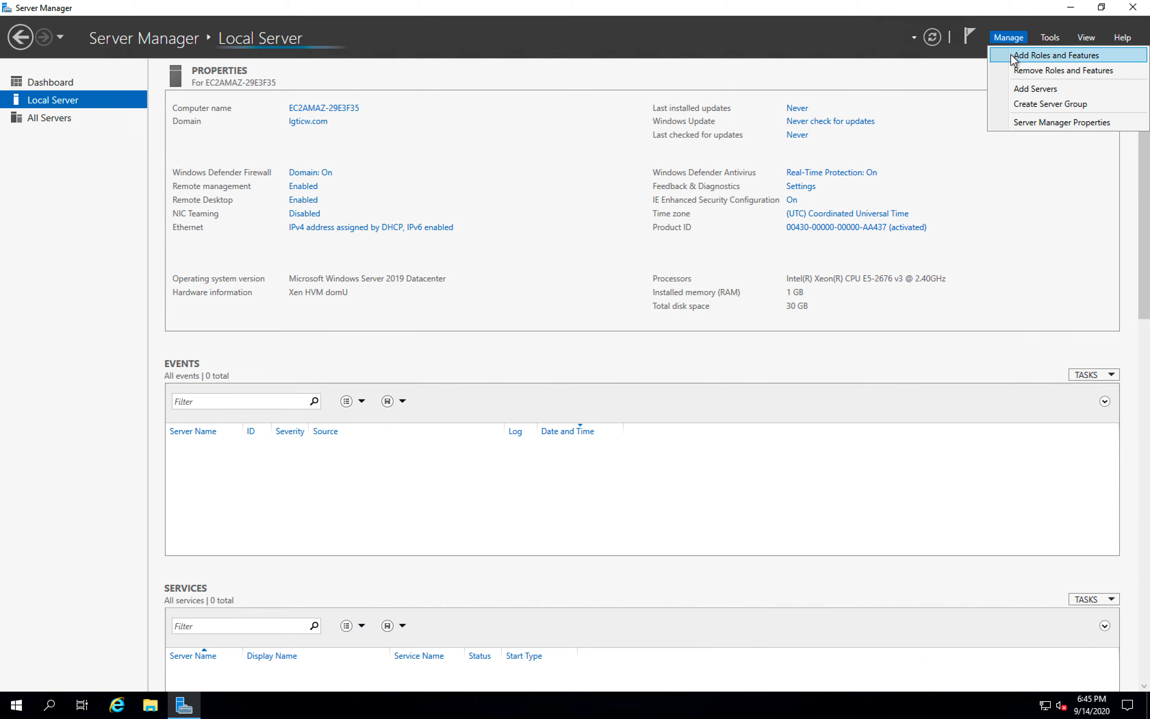
pyautogui.click(1011, 55)
pyautogui.click(682, 403)
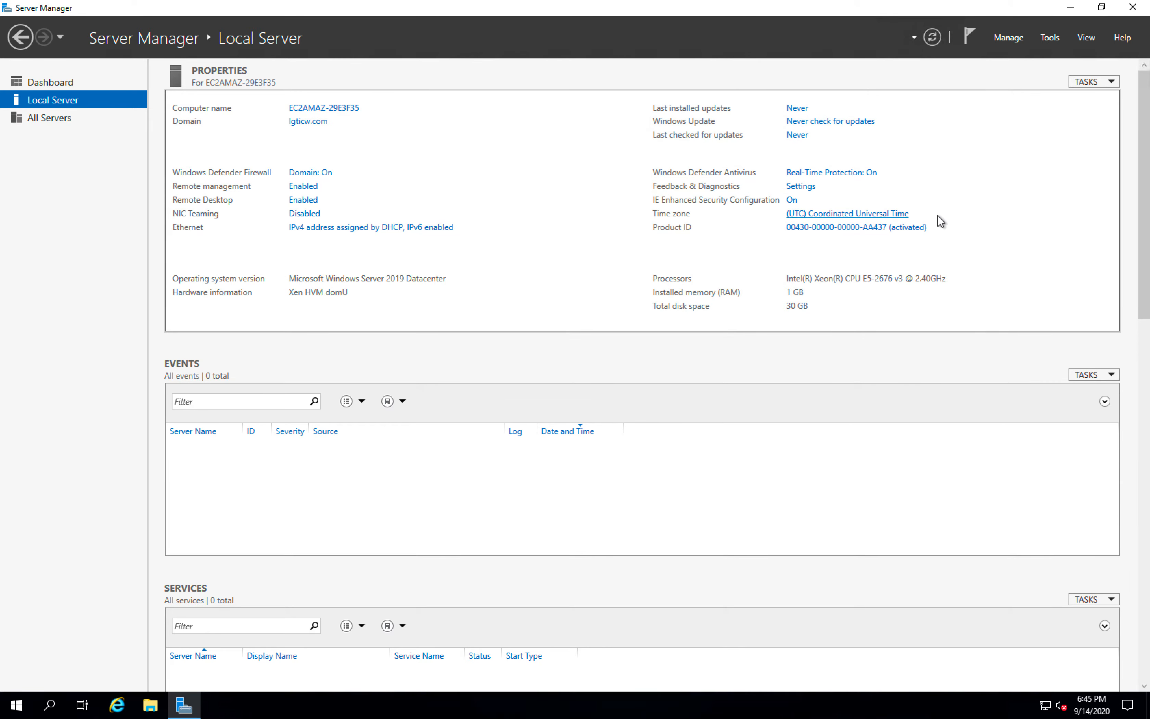
# - Start the Add Roles and Features wizard and advance to feature selection, keeping the role-based installation and the default server and roles
pyautogui.click(1011, 37)
pyautogui.click(1018, 56)
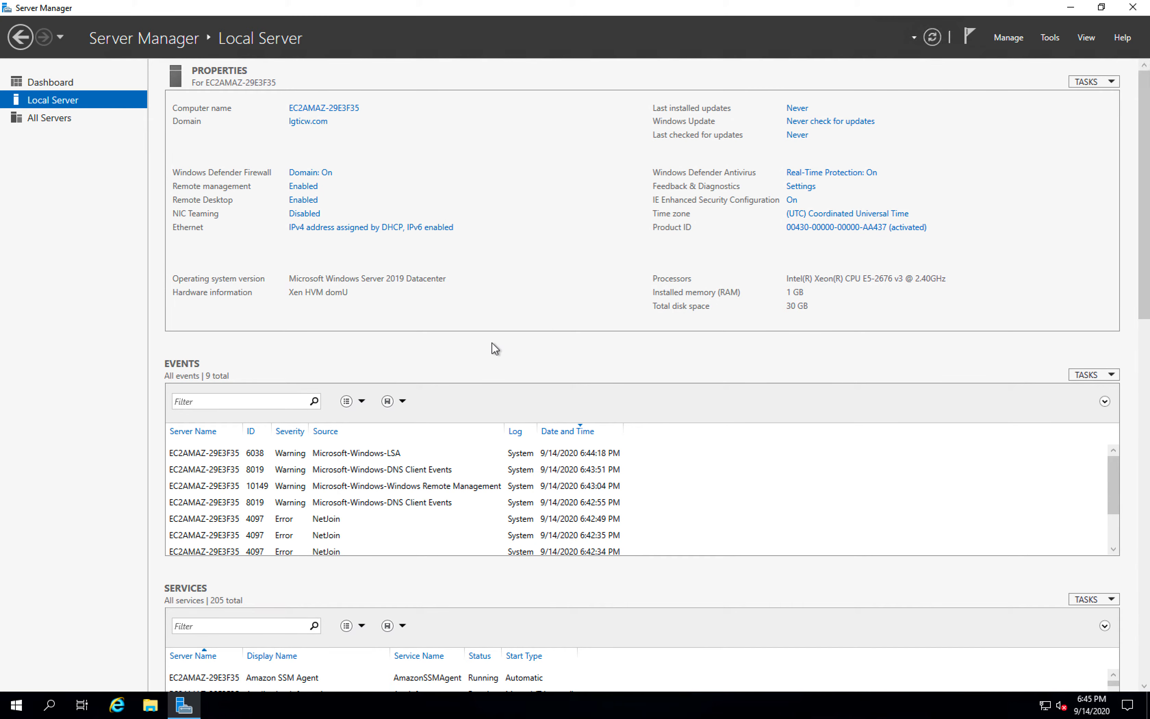
pyautogui.click(210, 245)
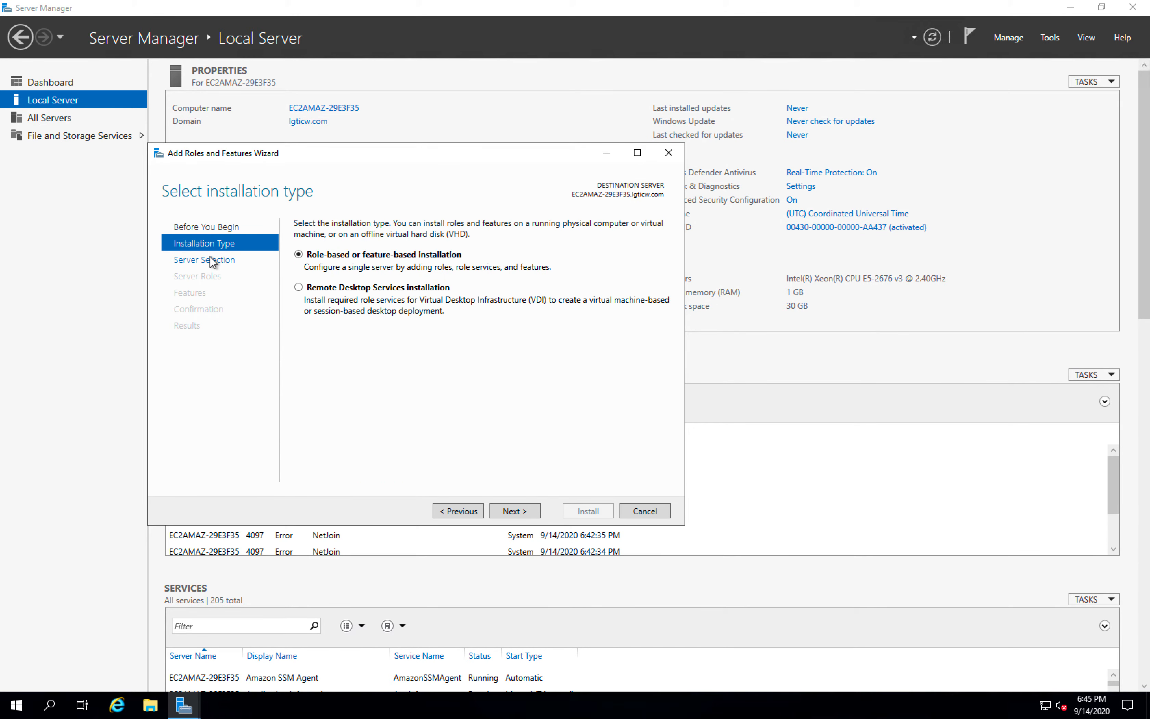
pyautogui.click(211, 258)
pyautogui.click(210, 277)
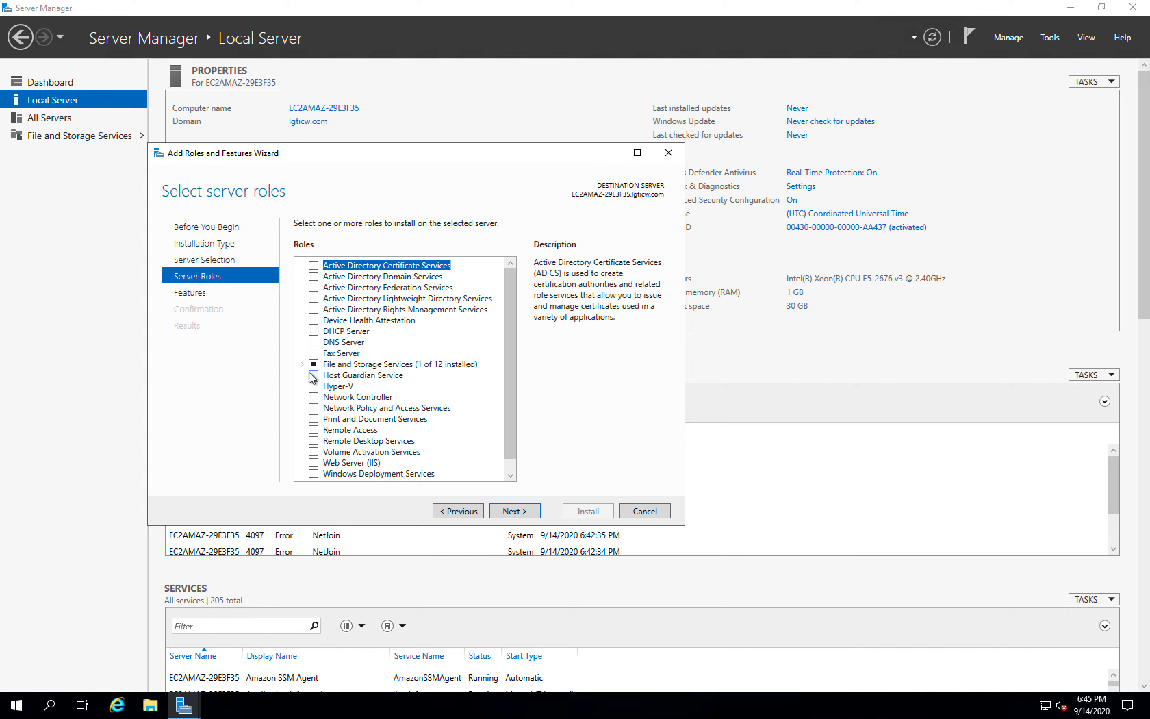
pyautogui.click(200, 295)
# - Expand Remote Server Administration Tools in the feature list, including its Feature Administration Tools and Role Administration Tools
pyautogui.moveTo(513, 306); pyautogui.dragTo(513, 370)
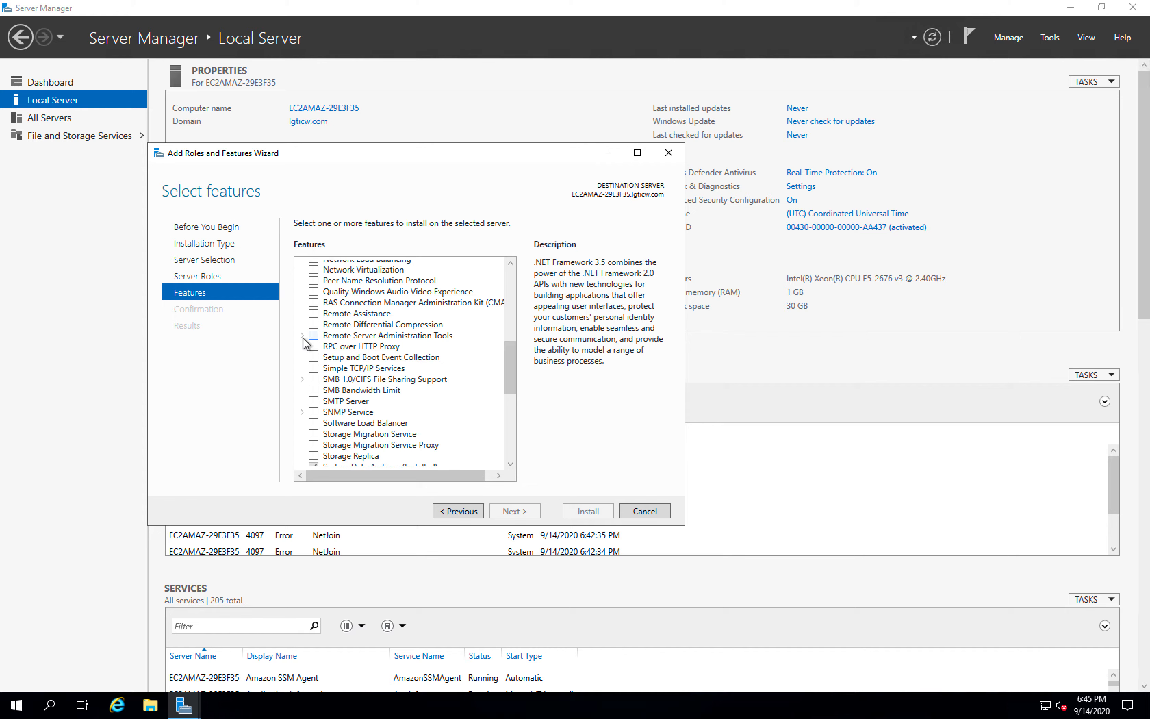
pyautogui.click(302, 336)
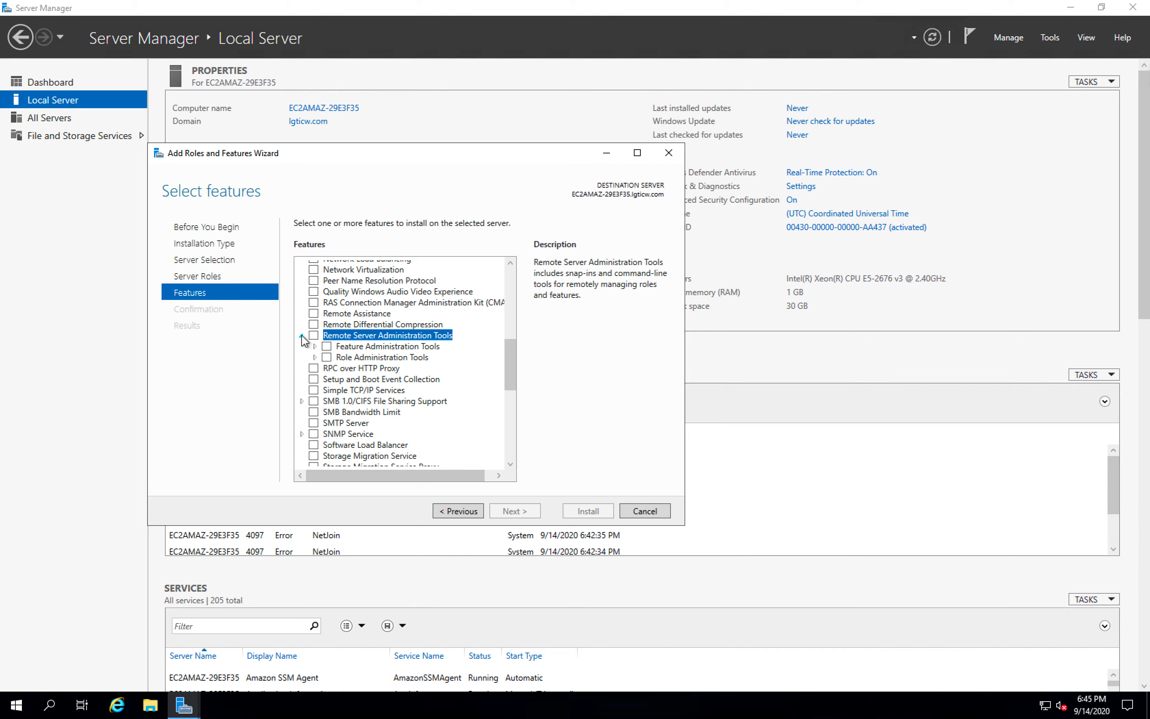
pyautogui.click(315, 346)
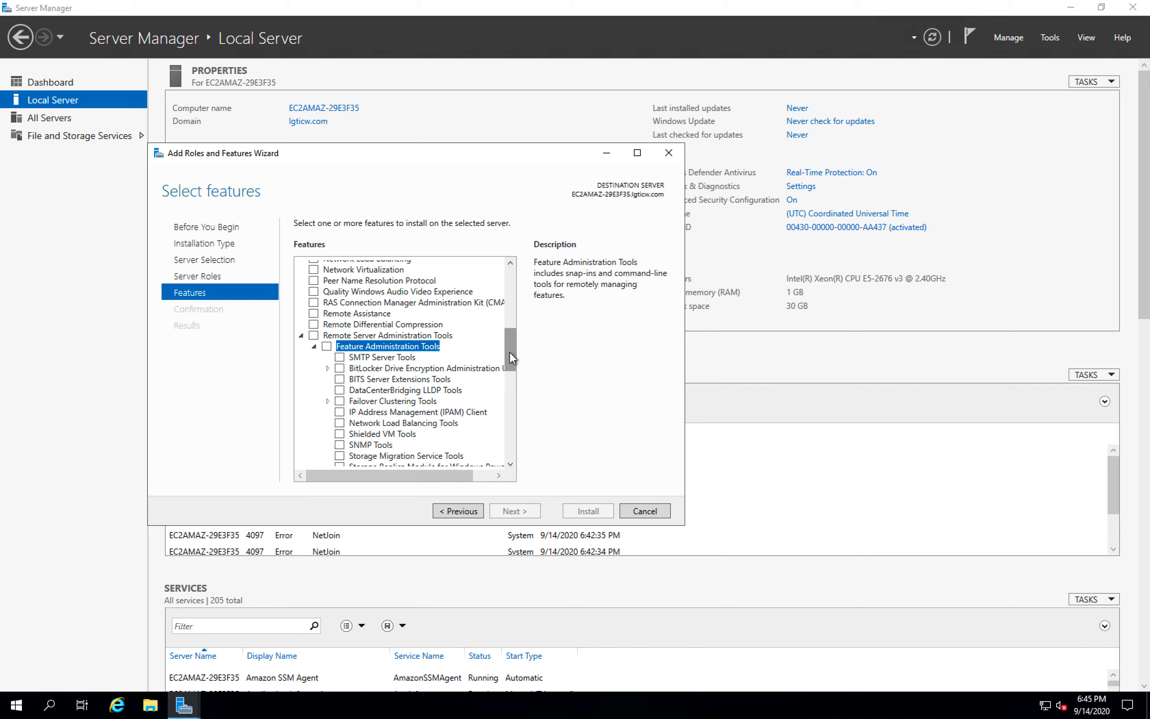
pyautogui.moveTo(512, 355); pyautogui.dragTo(514, 369)
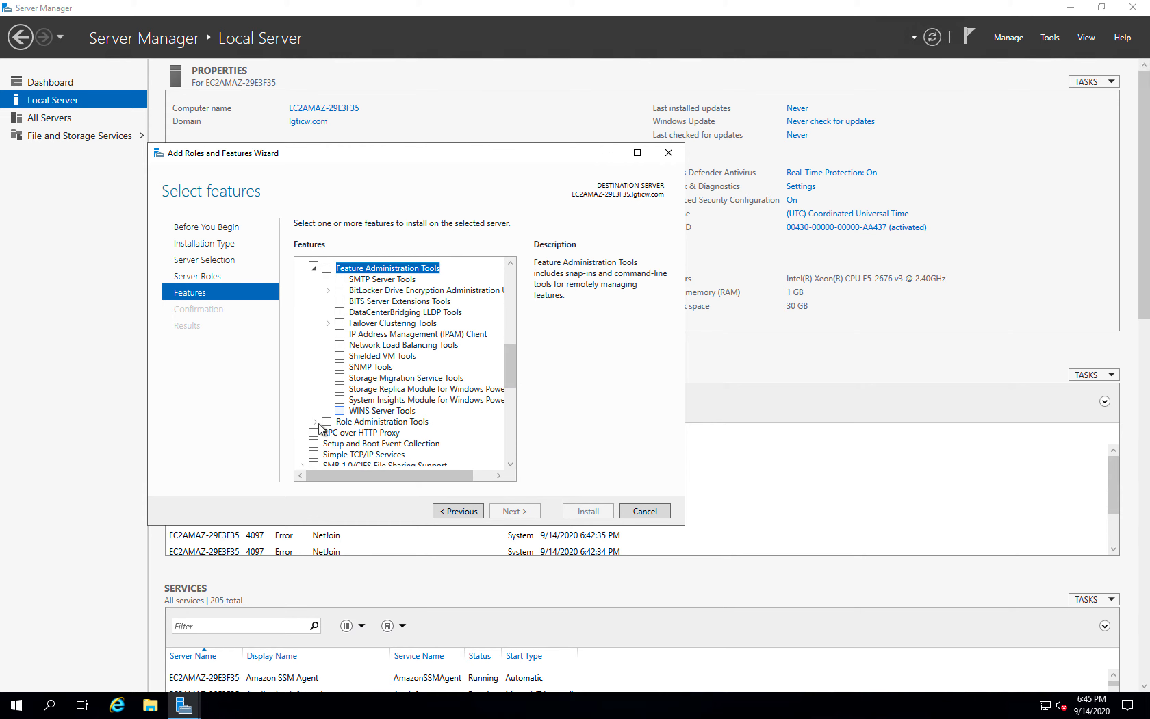
pyautogui.click(315, 420)
pyautogui.moveTo(507, 351); pyautogui.dragTo(512, 369)
pyautogui.click(326, 298)
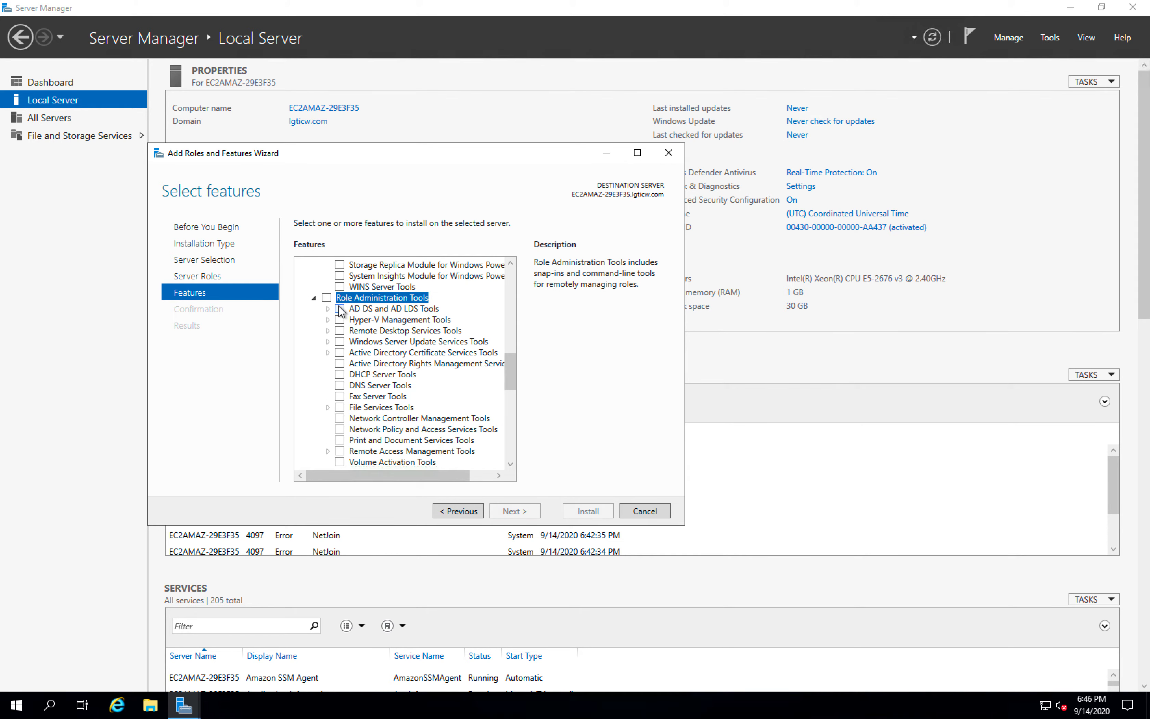
# - Select and install AD DS and AD LDS Tools, DNS Server Tools, Active Directory Rights Management Services Tools and Remote Desktop Services Tools
pyautogui.click(340, 308)
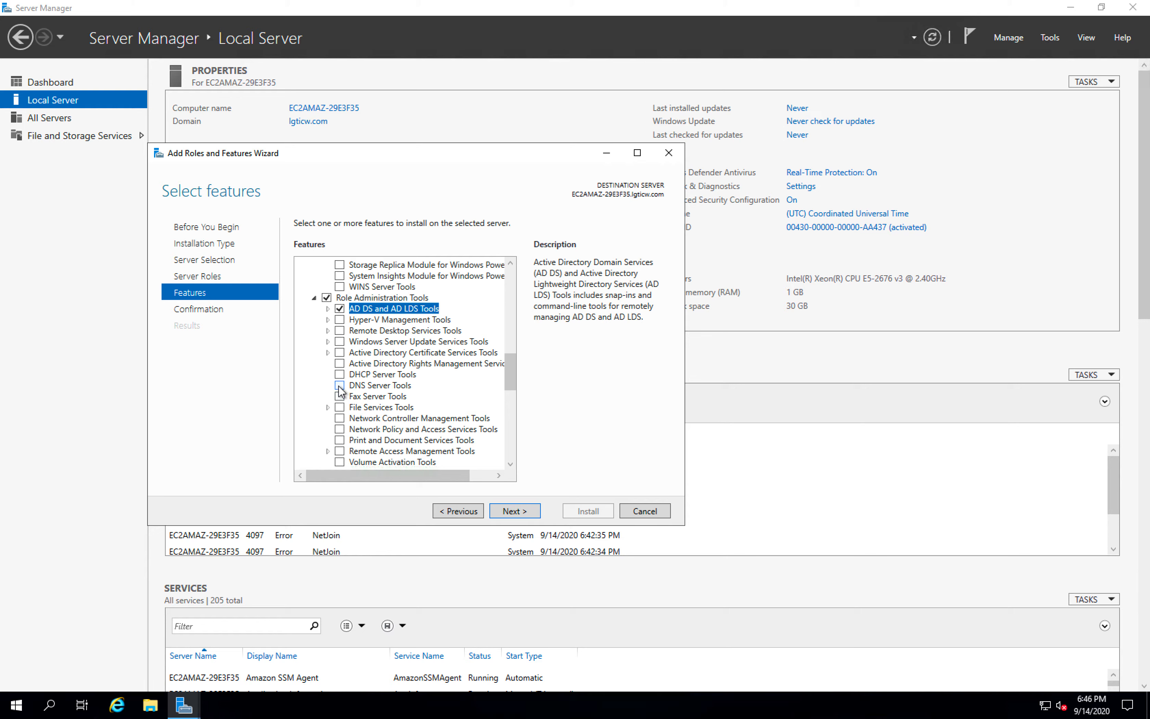
pyautogui.click(339, 385)
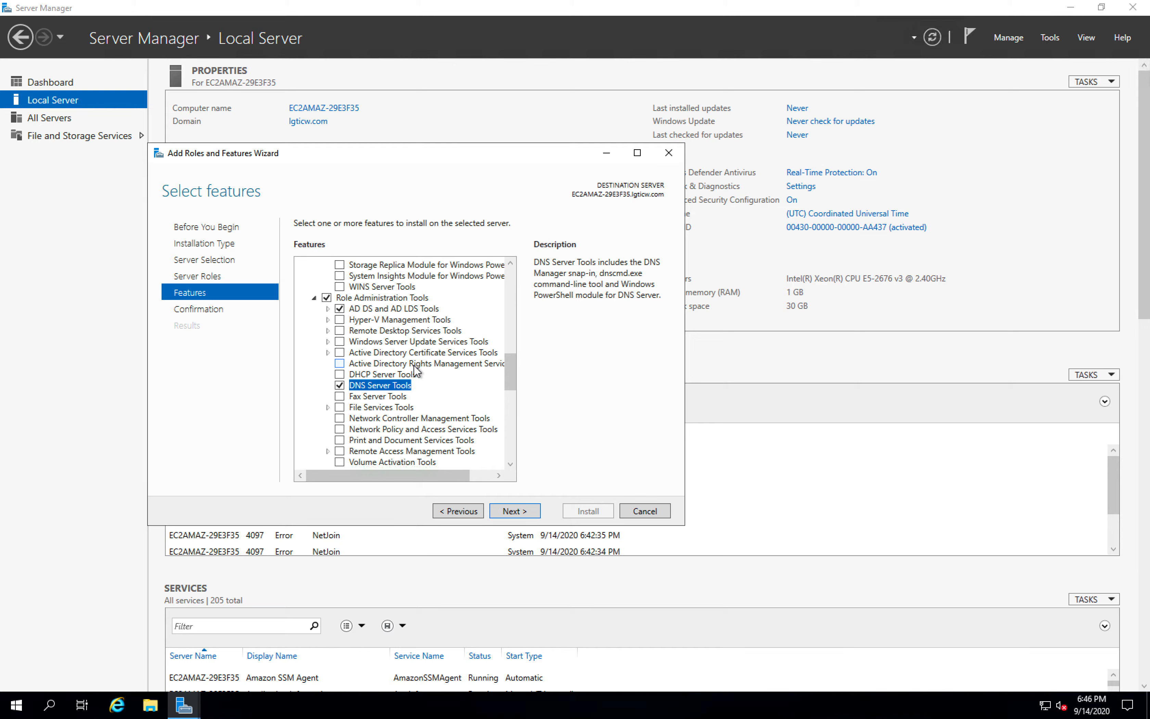
pyautogui.click(339, 364)
pyautogui.click(335, 363)
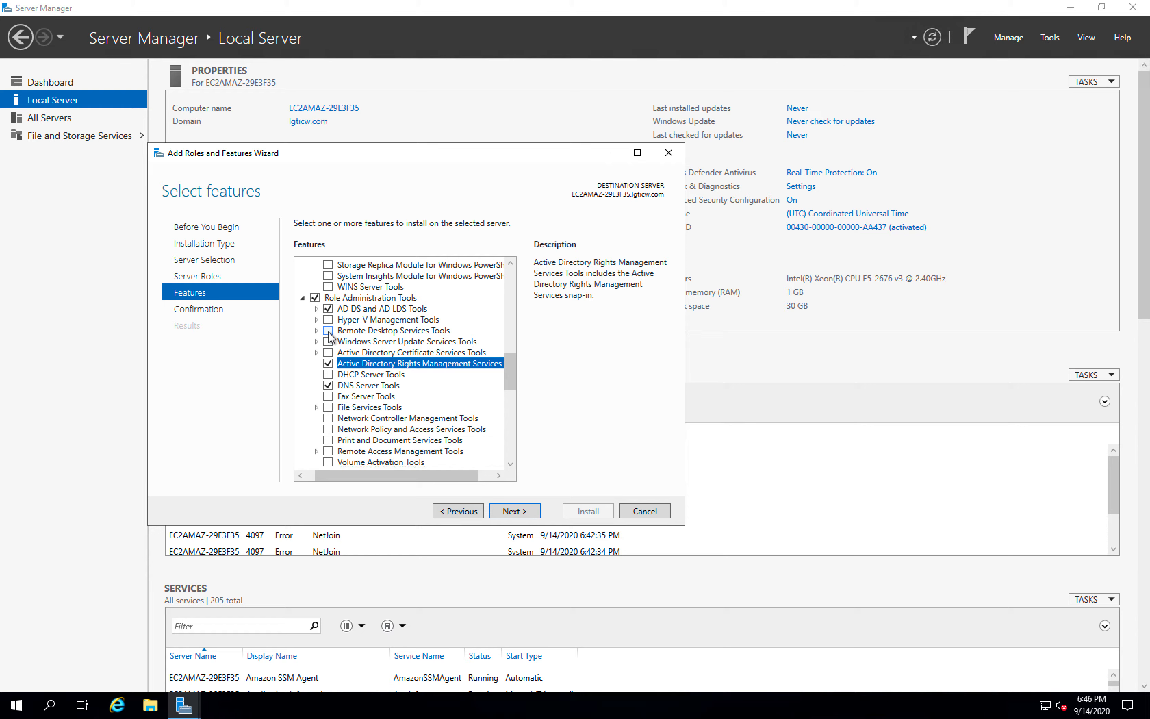
pyautogui.click(328, 331)
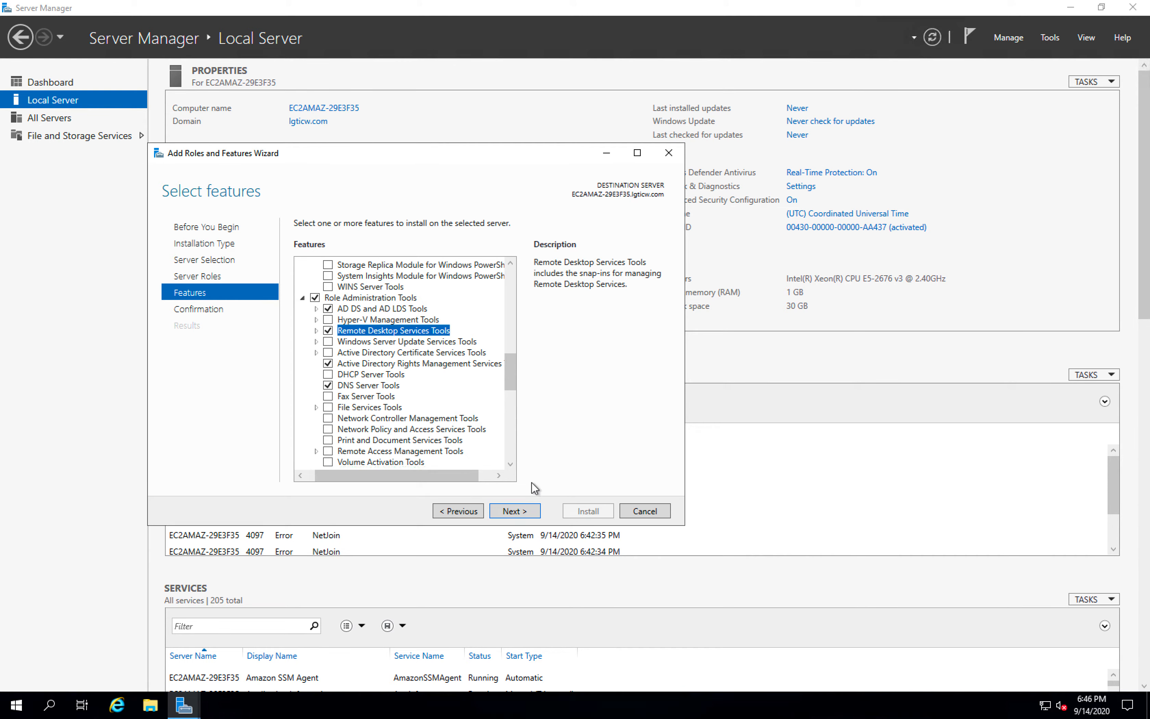
pyautogui.click(518, 513)
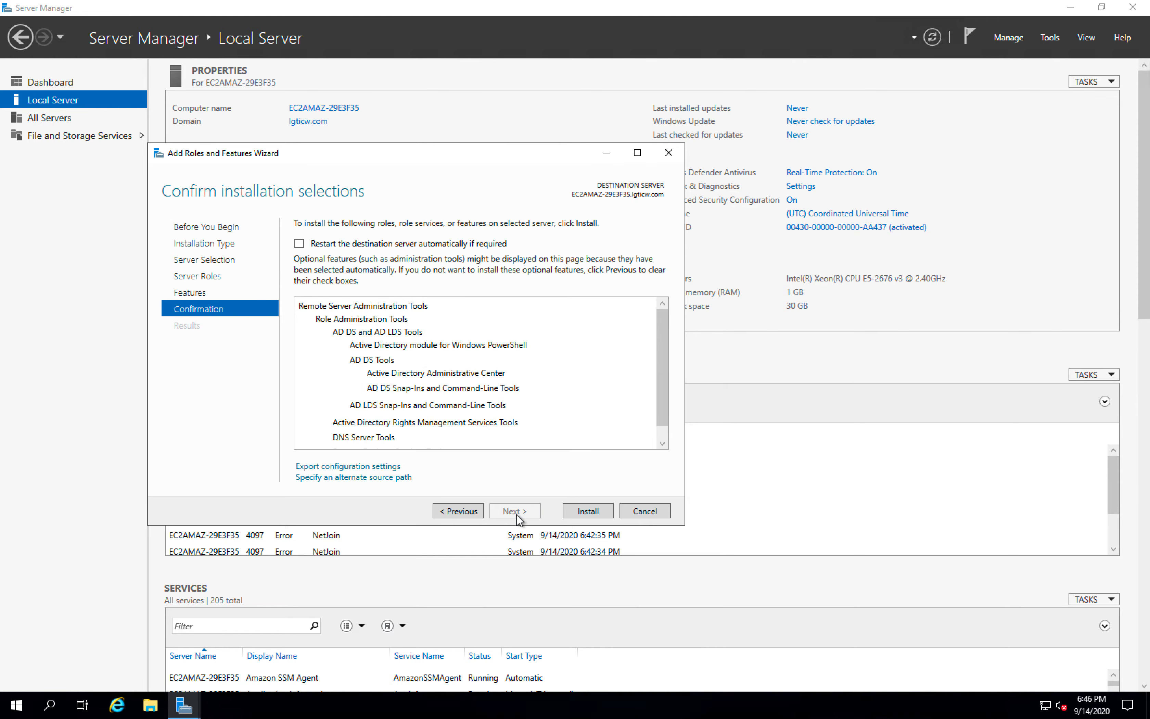
pyautogui.click(587, 511)
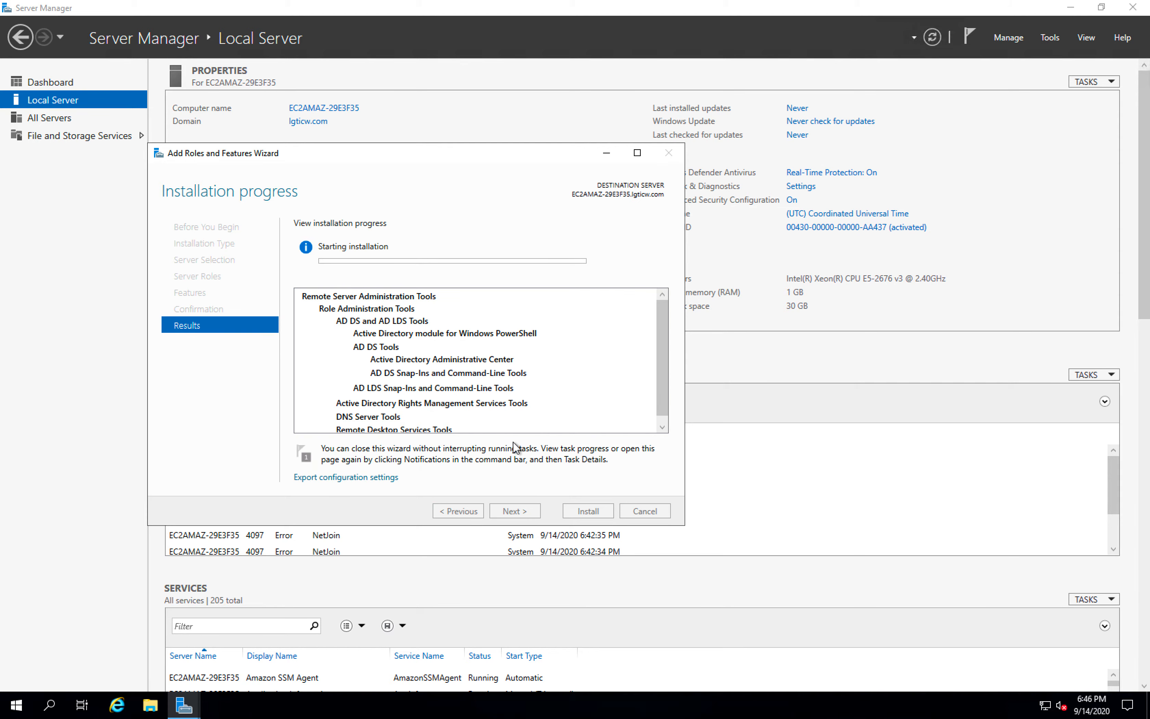
# - Switch to Safari to check the directory's DNS name in its details, and return to the remote session
pyautogui.moveTo(39, 21)
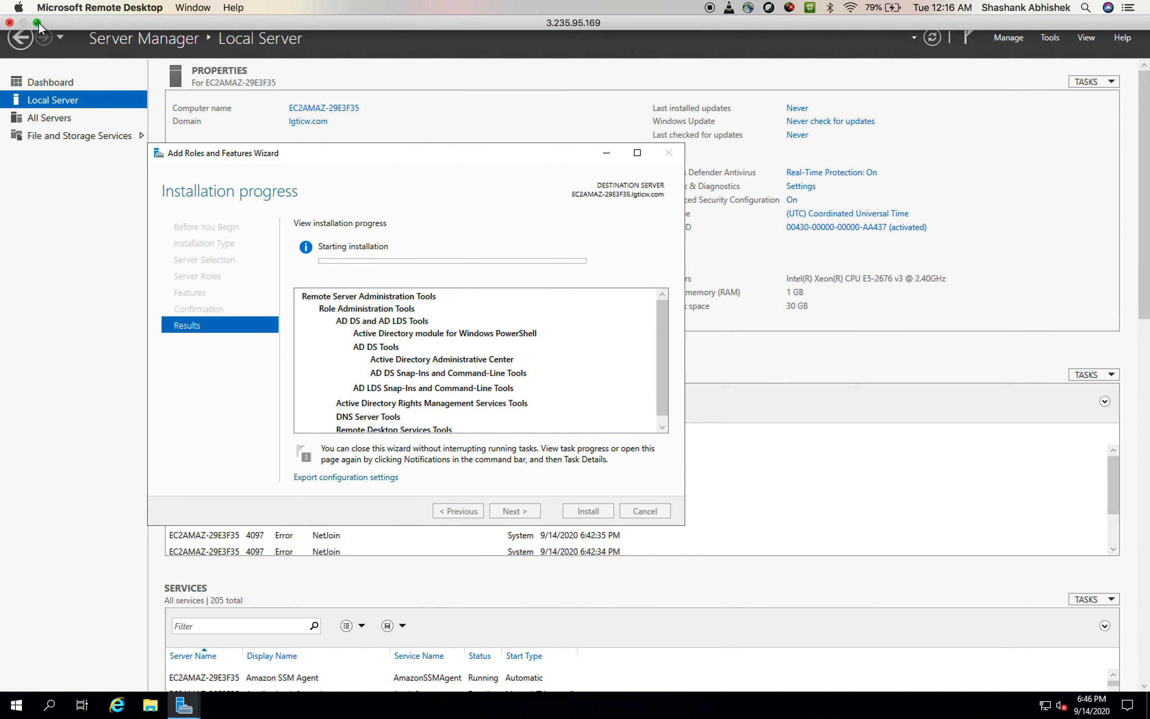
pyautogui.click(38, 21)
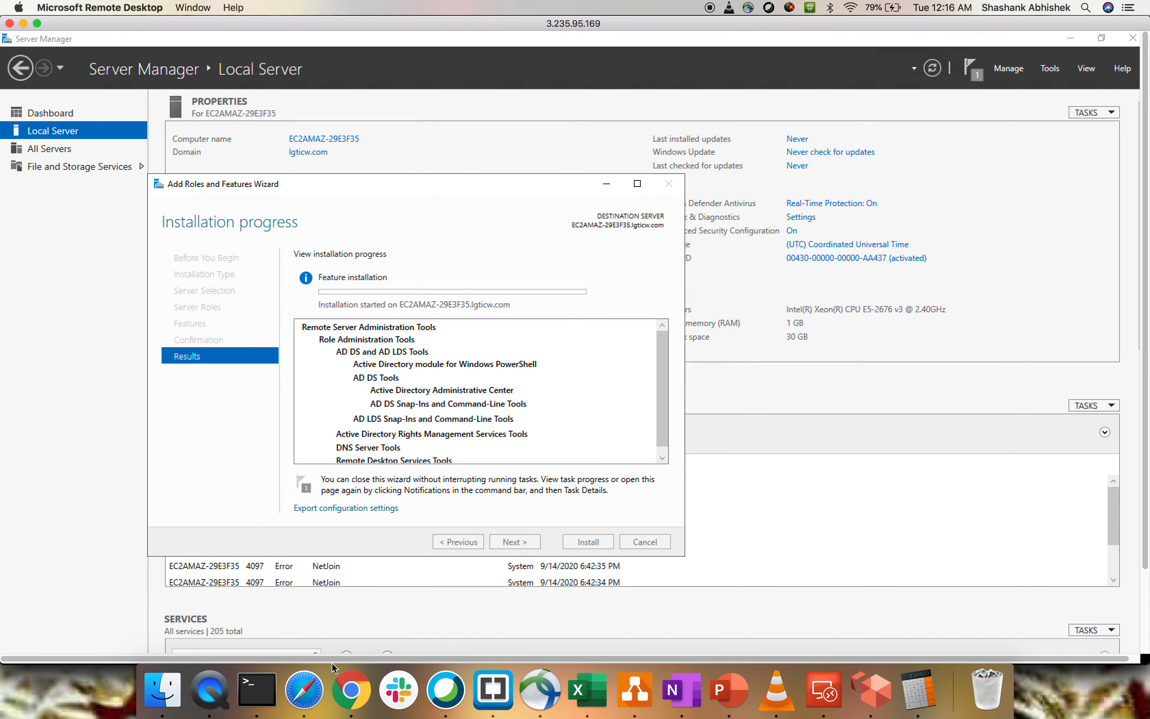
pyautogui.click(303, 691)
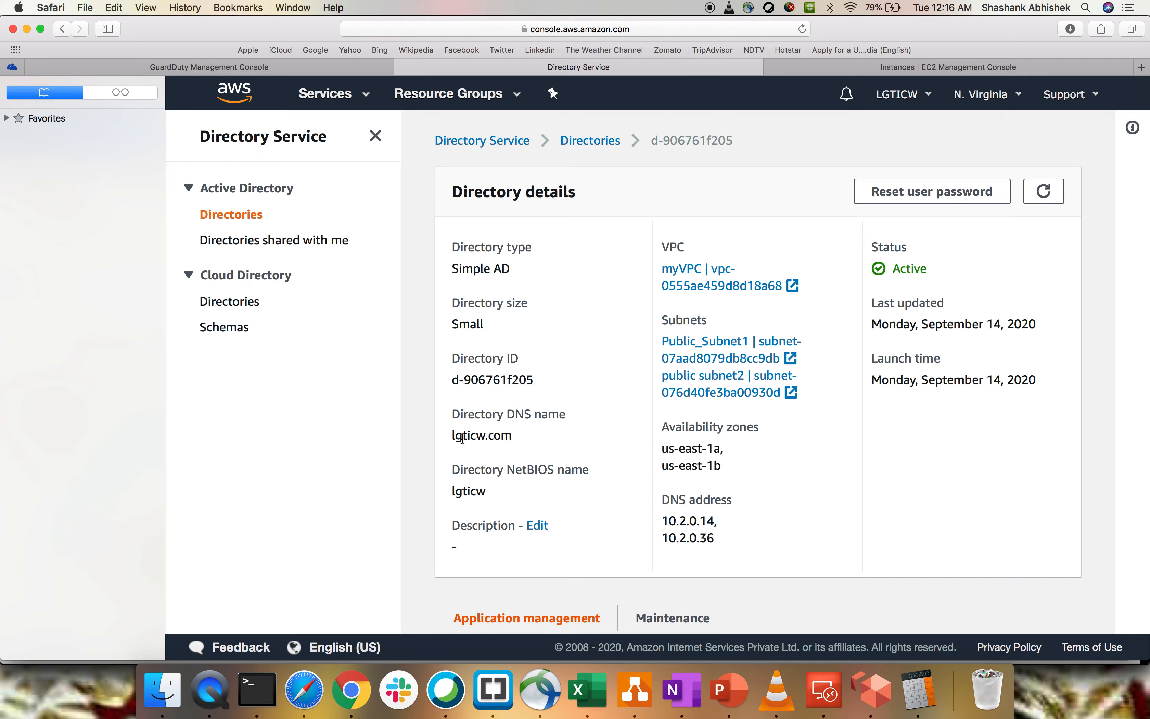
pyautogui.moveTo(462, 438); pyautogui.dragTo(559, 439)
pyautogui.click(558, 439)
pyautogui.press('super+Tab')
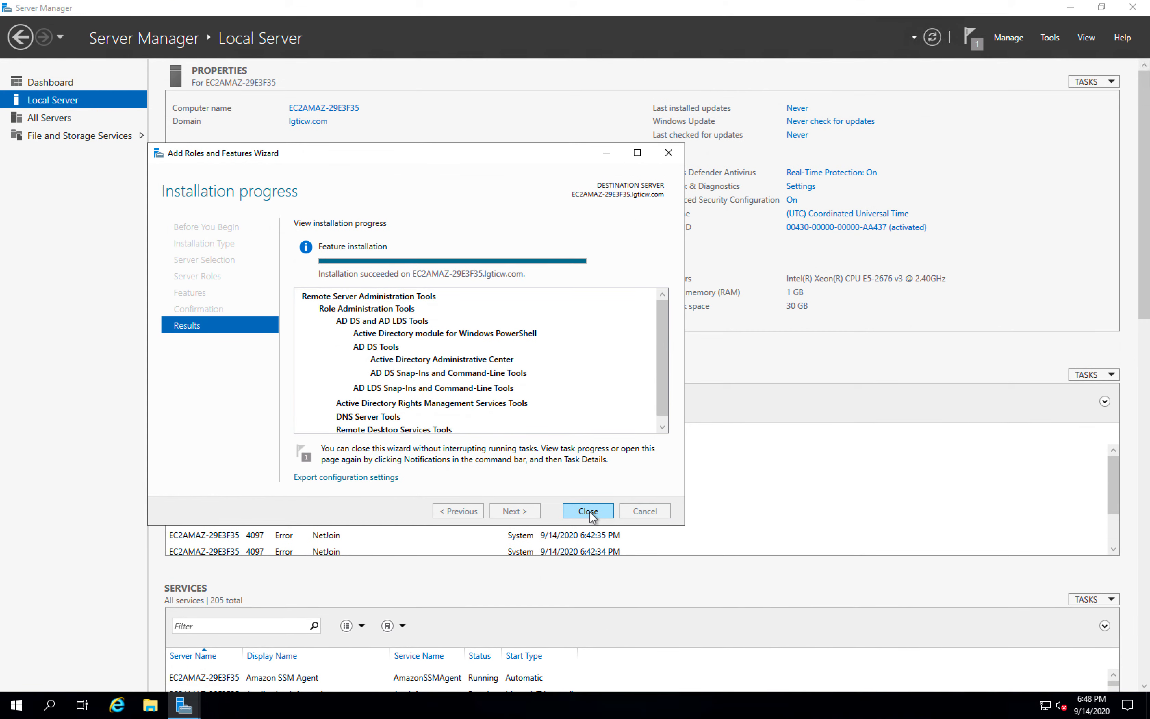
# - Close the finished Add Roles and Features wizard, open Active Directory Users and Computers, and dismiss its domain rights warning
pyautogui.click(588, 511)
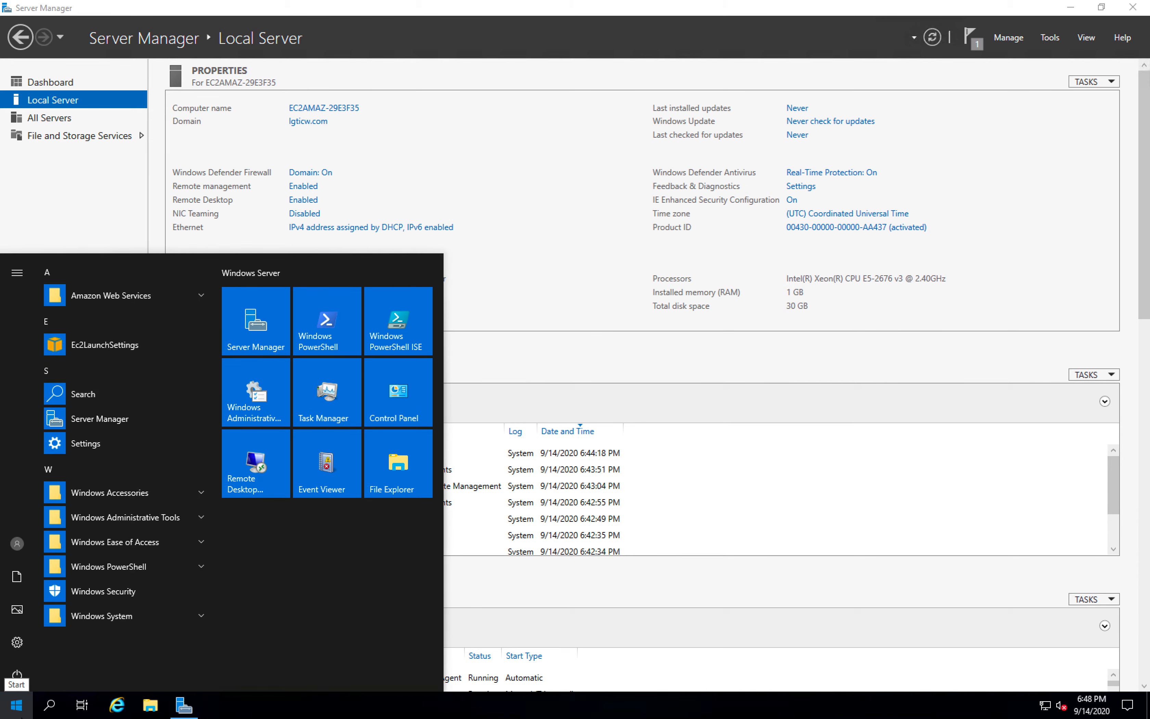
pyautogui.write('act')
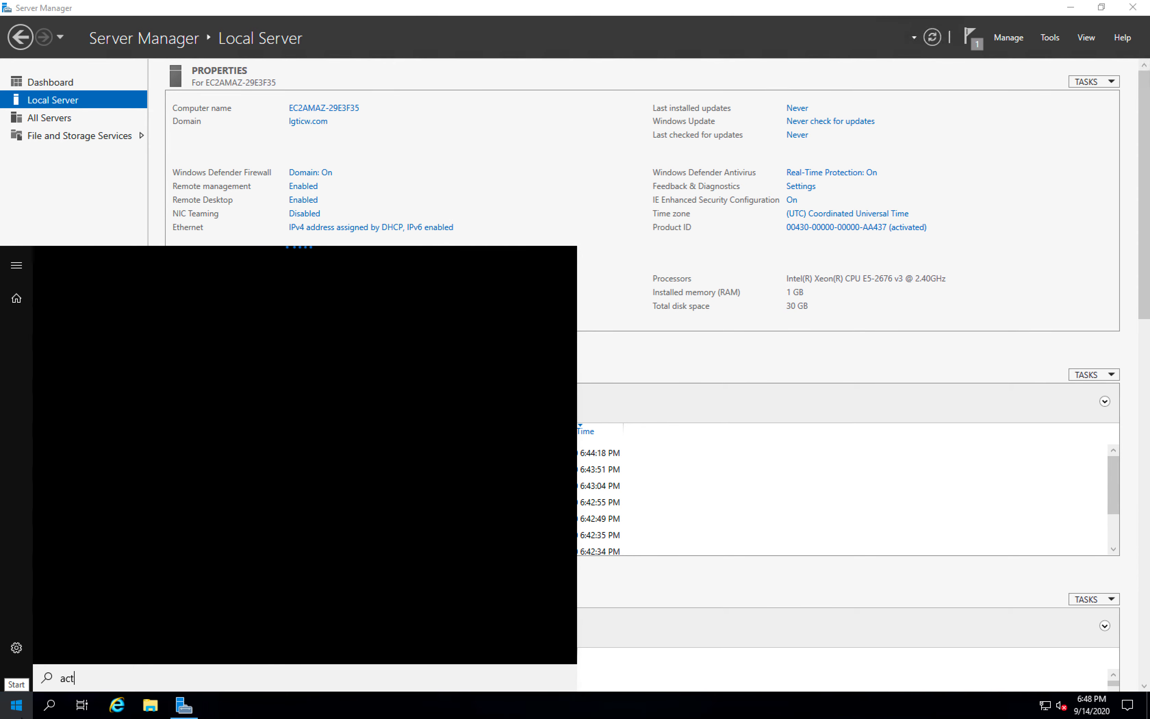
pyautogui.write('ive')
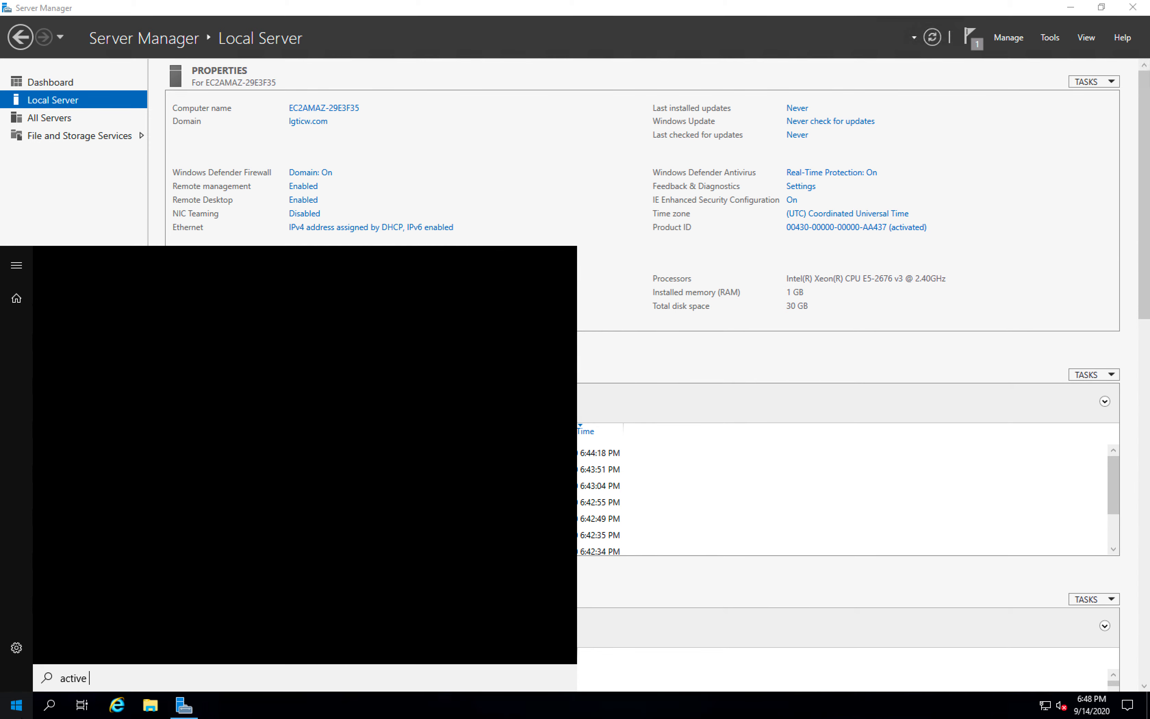
pyautogui.write(' diret')
pyautogui.press('BackSpace')
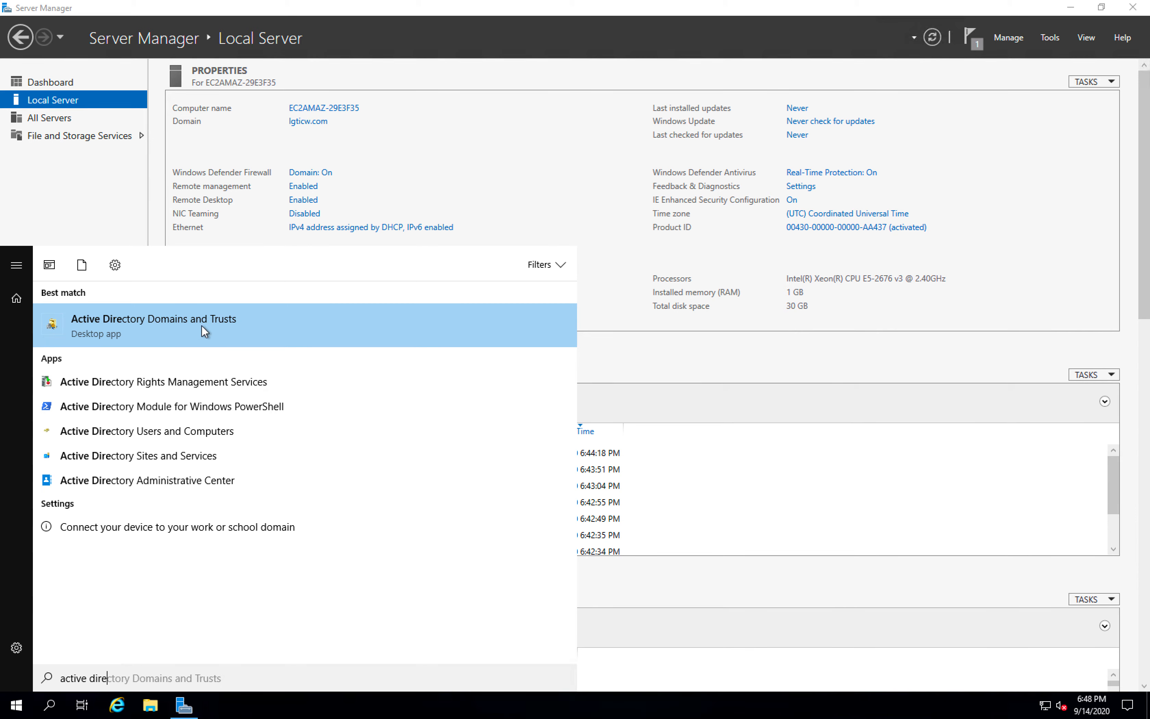
pyautogui.click(149, 431)
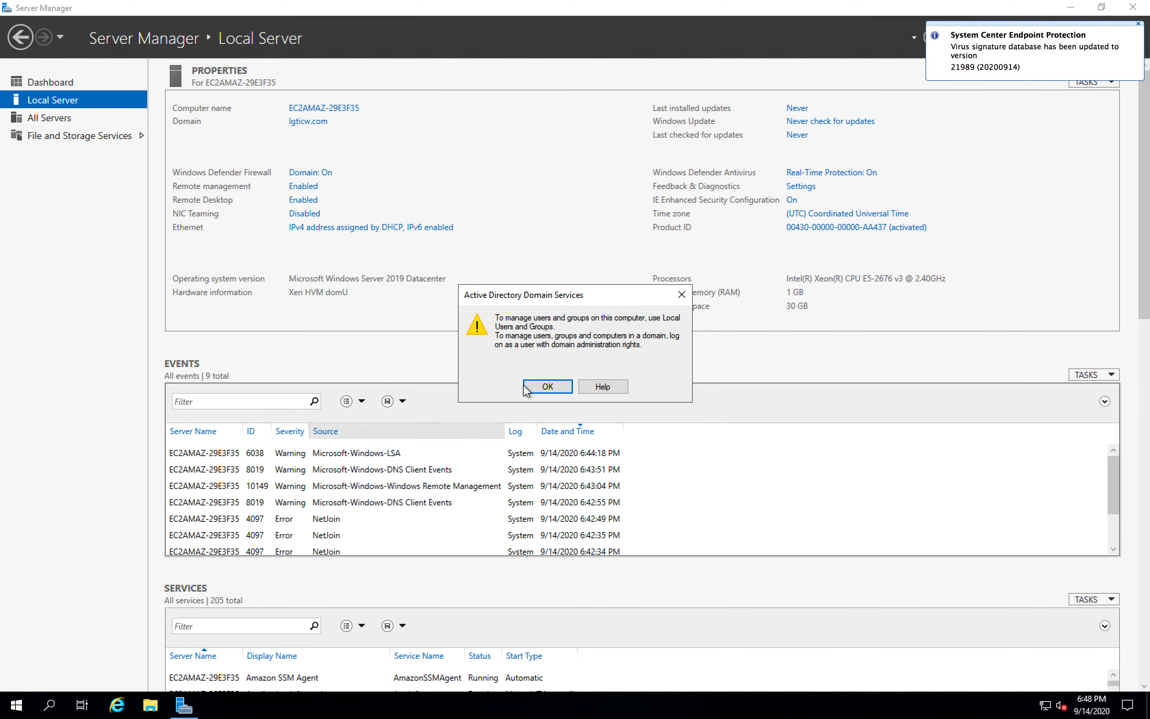
pyautogui.click(546, 386)
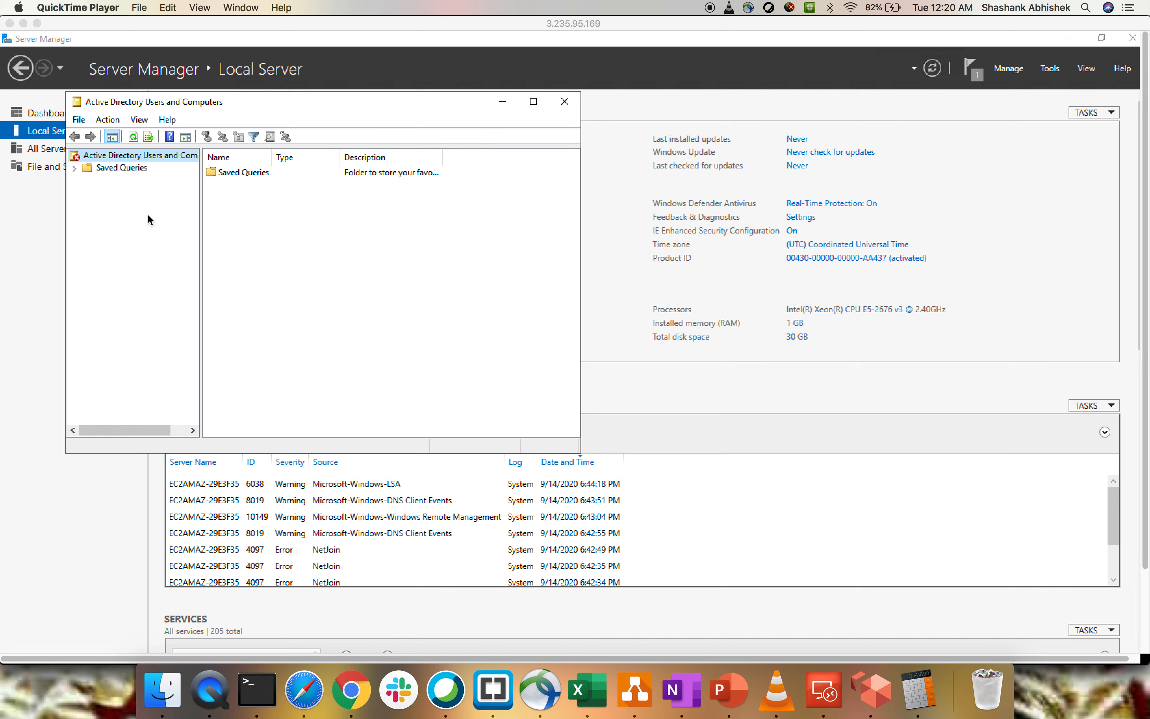
# - Log off from the remote Windows Server session and take its window out of full screen
pyautogui.click(37, 24)
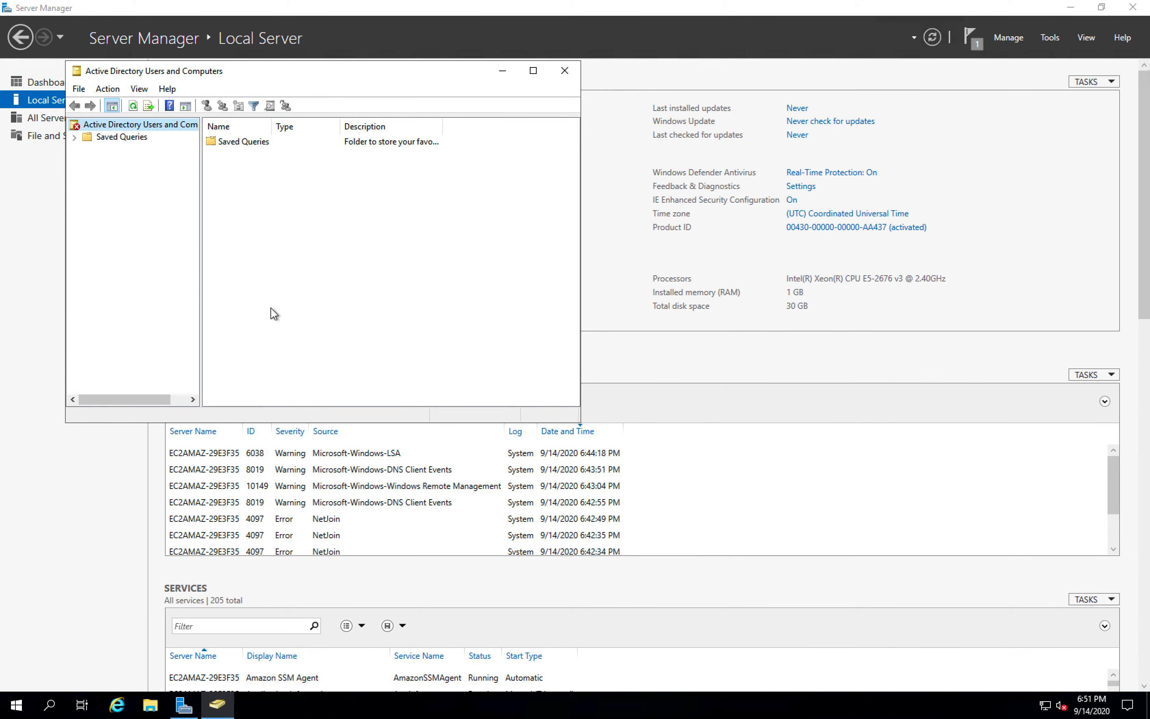
pyautogui.click(50, 706)
pyautogui.write('logoff')
pyautogui.click(111, 317)
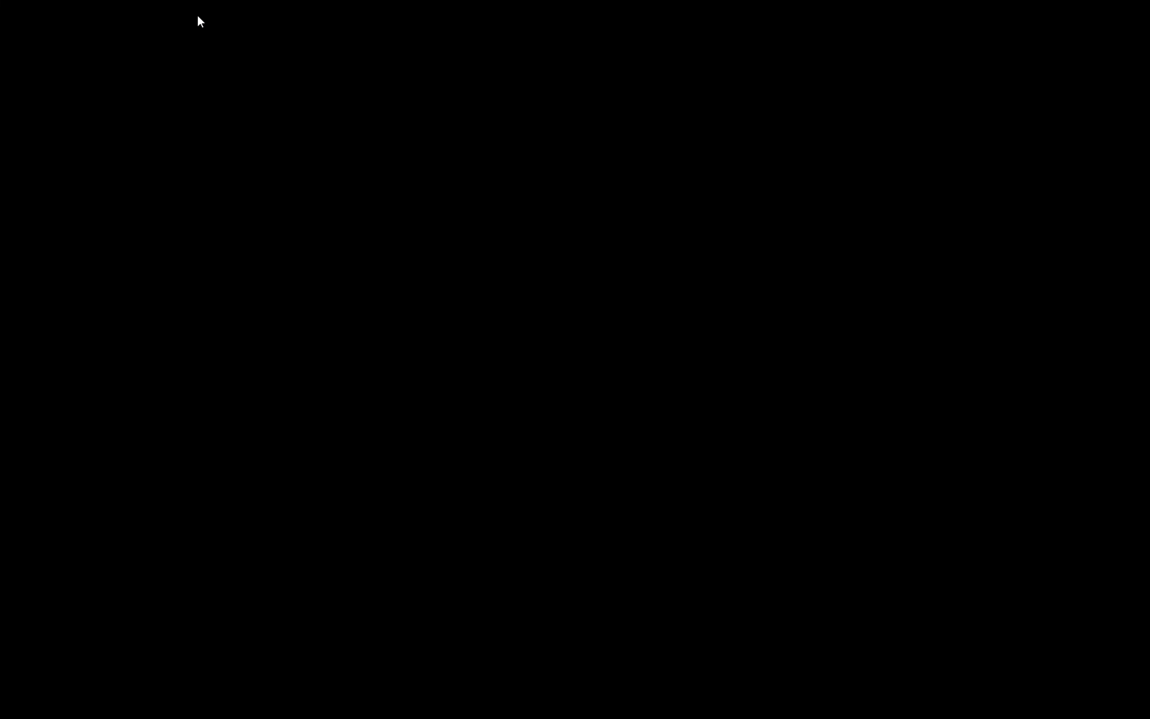
pyautogui.moveTo(14, 3)
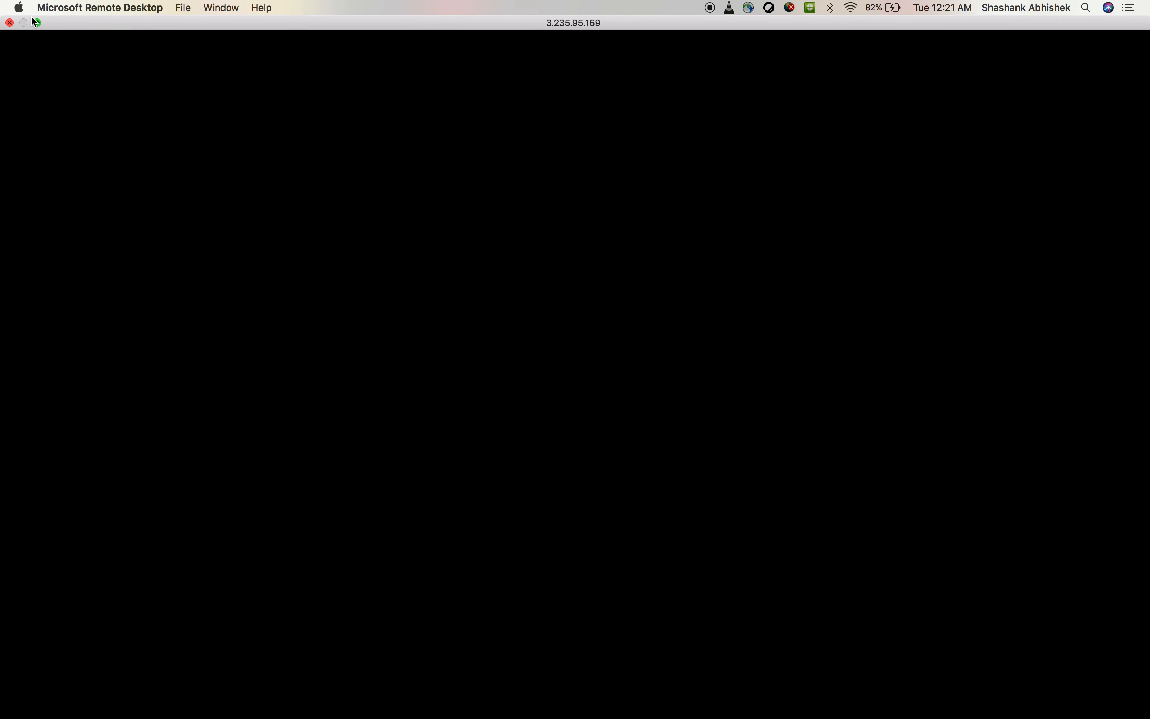
pyautogui.click(36, 22)
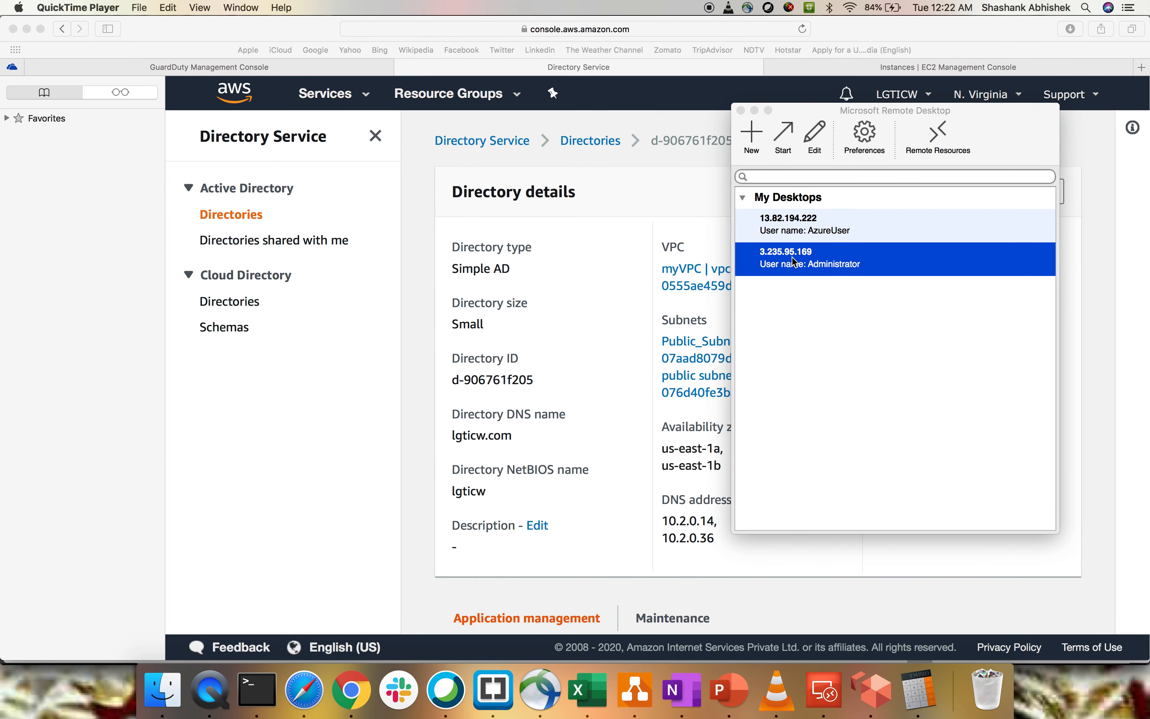
# - Edit the saved 3.235.95.169 remote desktop connection, replace its password with the domain administrator's password, and close the settings
pyautogui.rightClick(793, 258)
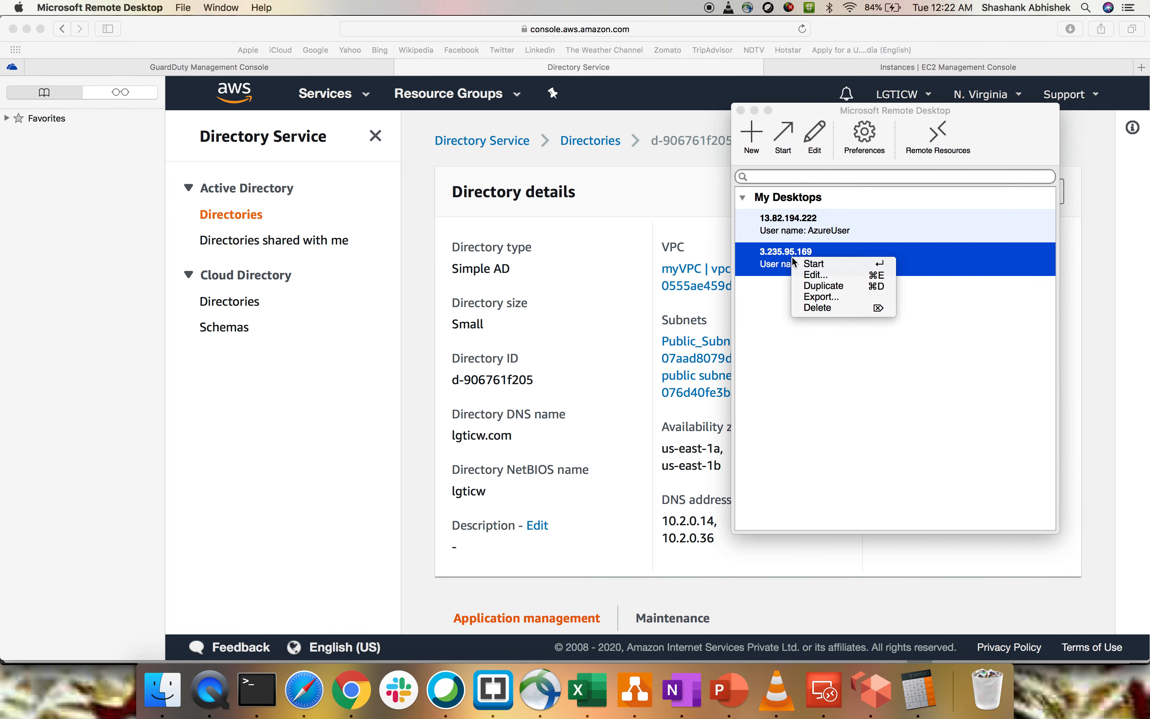
pyautogui.click(814, 275)
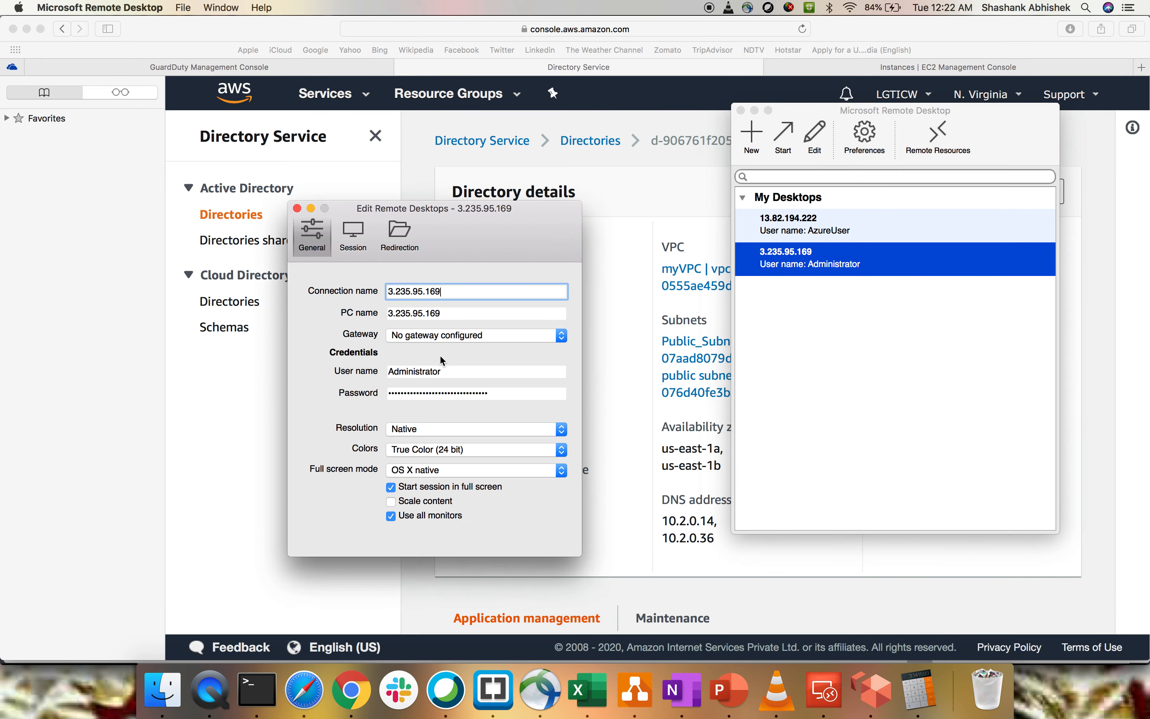
pyautogui.click(494, 387)
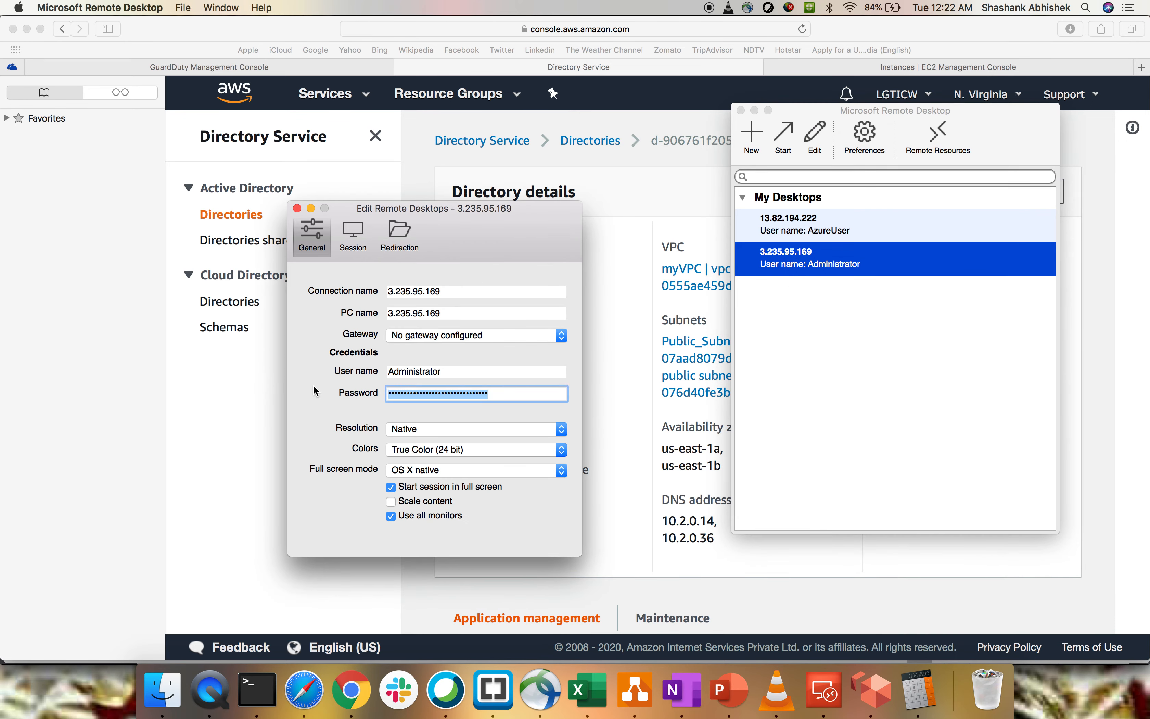
pyautogui.write('•••')
pyautogui.write('••')
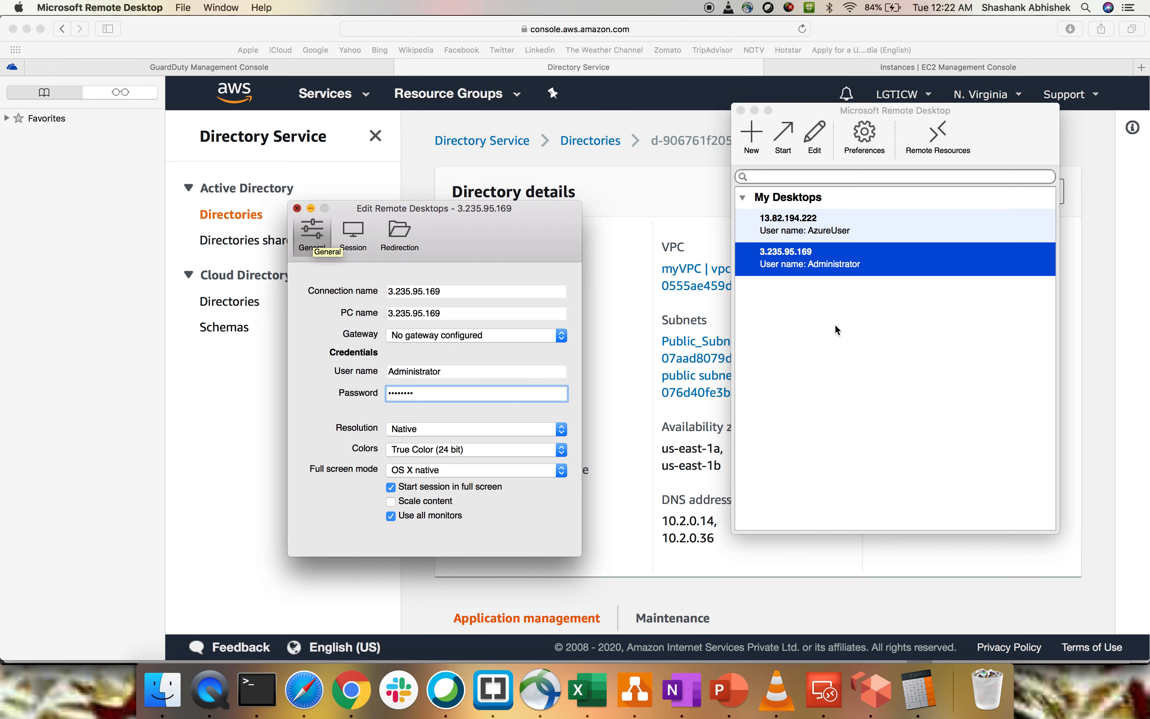
pyautogui.press('super+w')
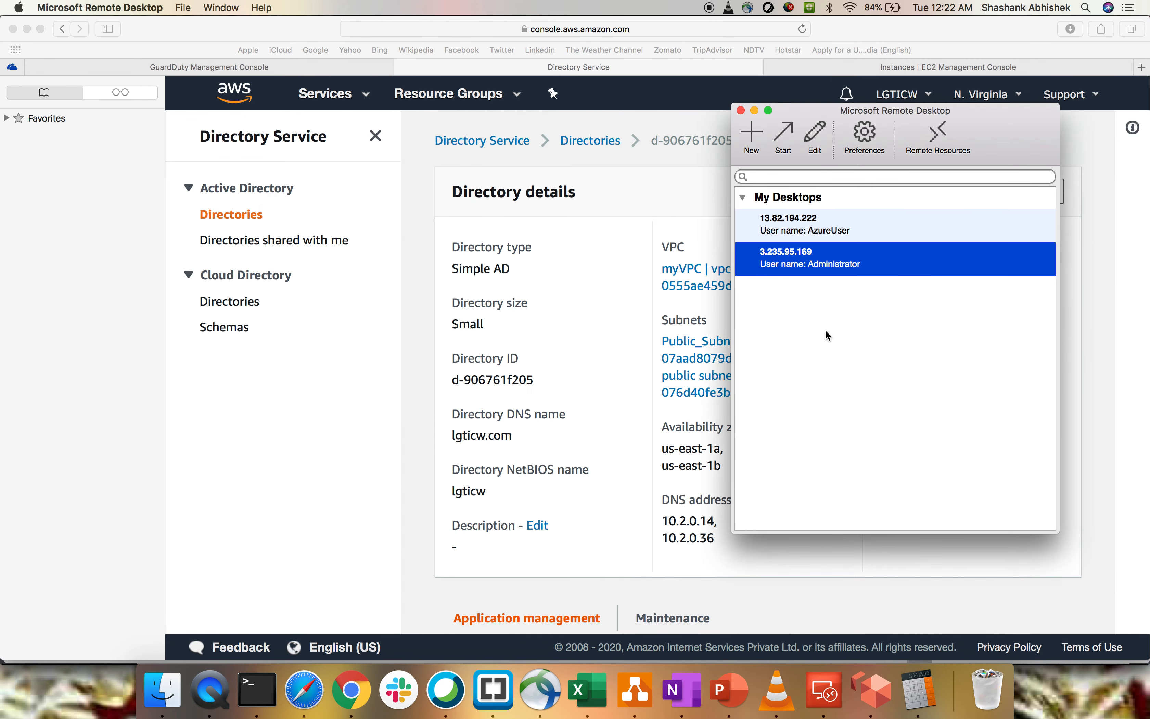
# - Reconnect to 3.235.95.169 despite the unverified certificate, re-enter the account password, and set the user name to lgticw.com\Administrator
pyautogui.doubleClick(795, 255)
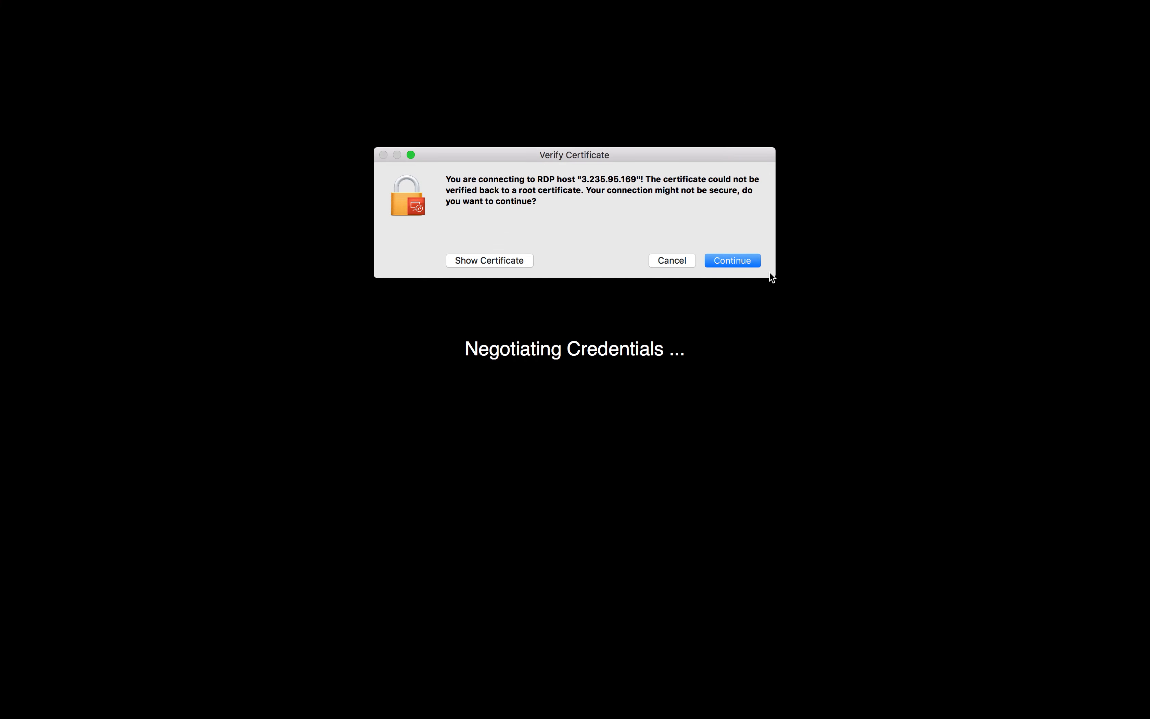
pyautogui.click(736, 261)
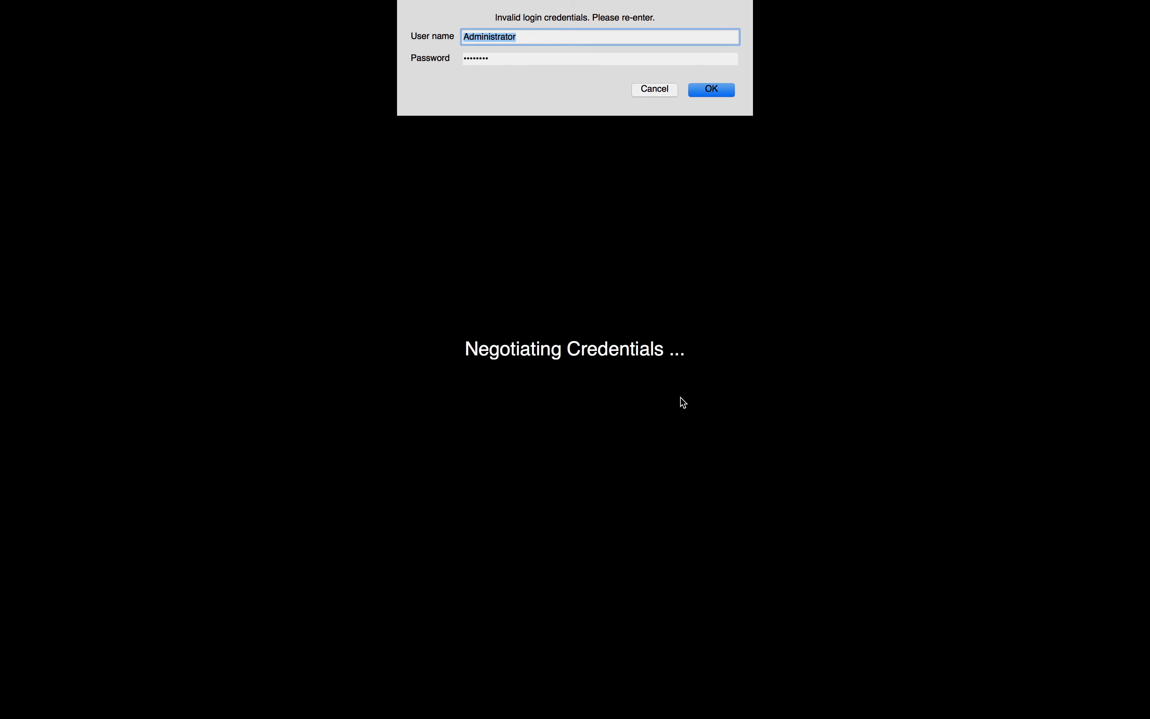
pyautogui.press('Tab')
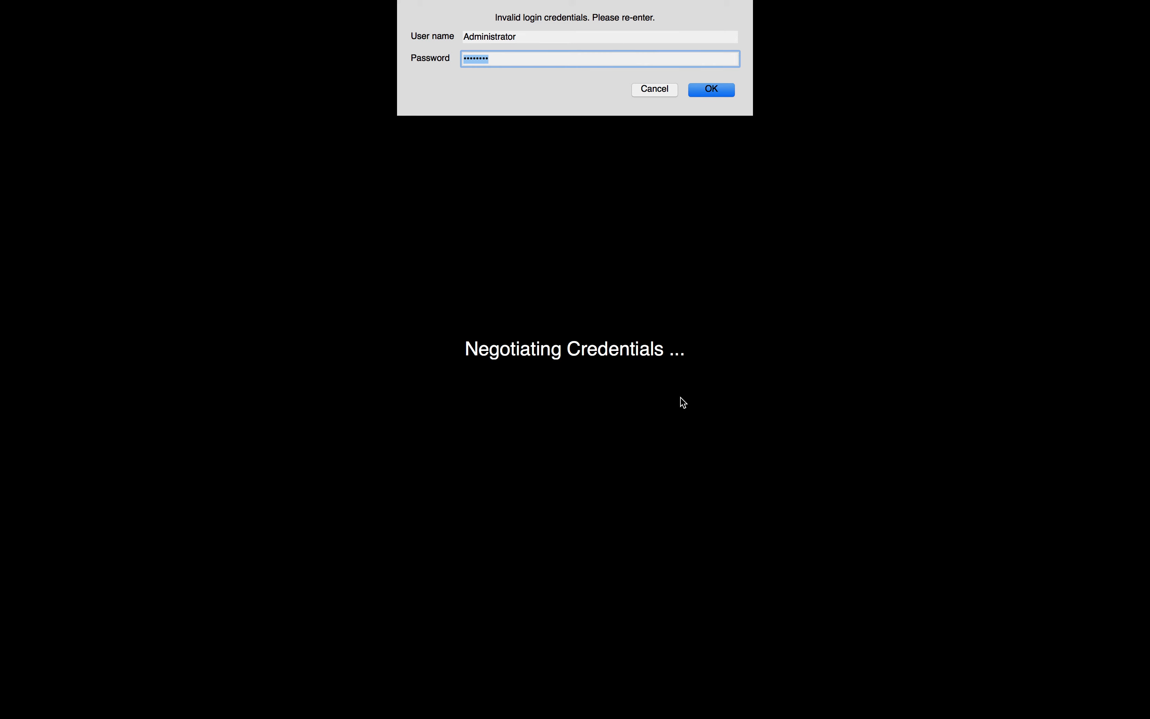
pyautogui.write('*******')
pyautogui.click(464, 36)
pyautogui.write('lgti')
pyautogui.write('cw')
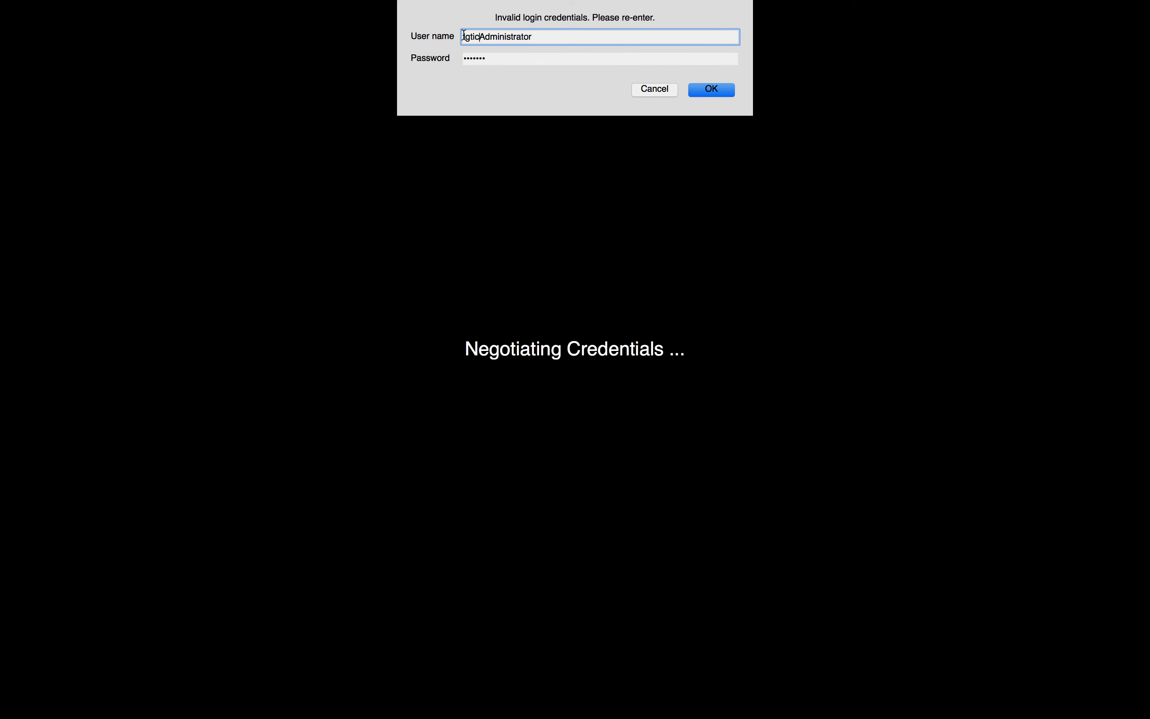
pyautogui.write('.com\\')
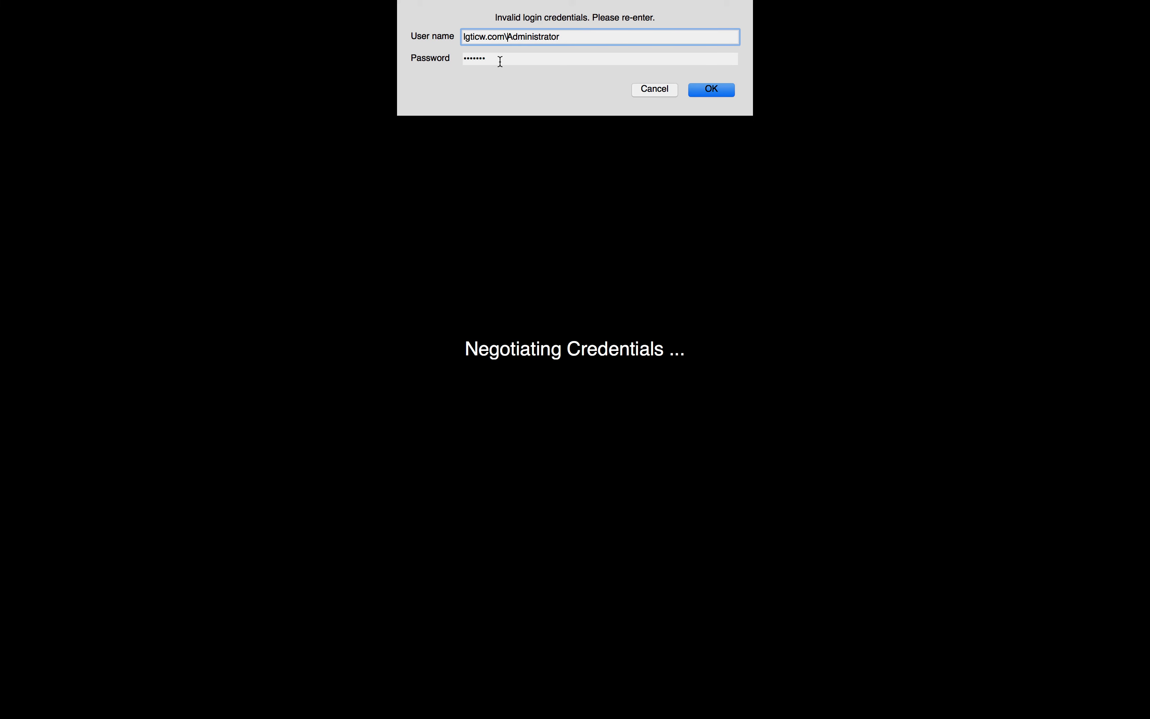